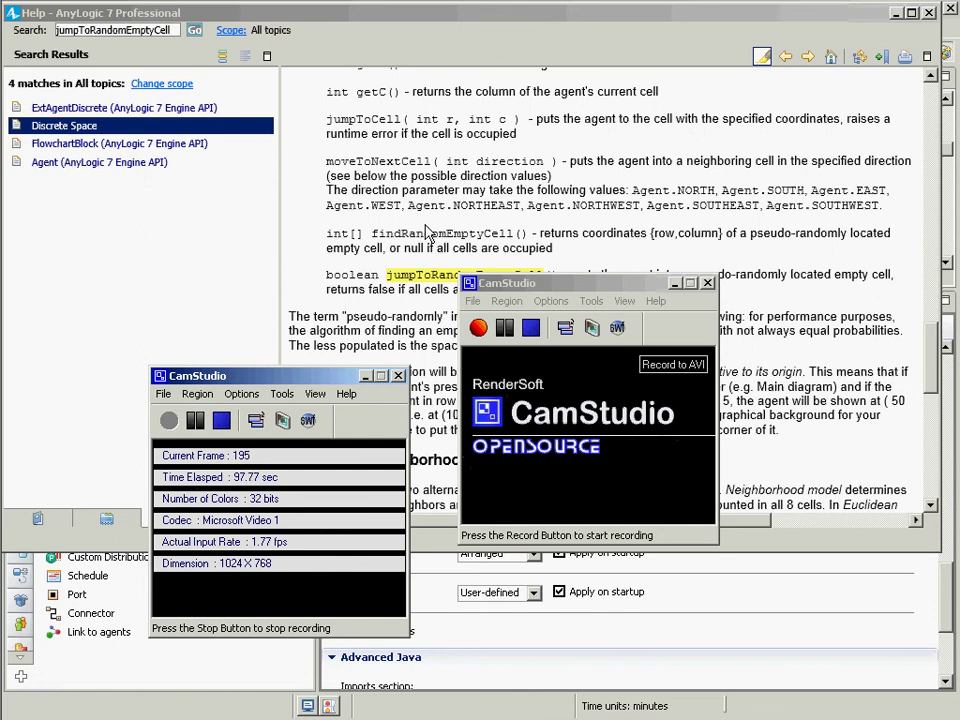
# Leave the Help and CamStudio windows and return to the main AnyLogic modelling window
pyautogui.hotkey('alt', 'Tab')
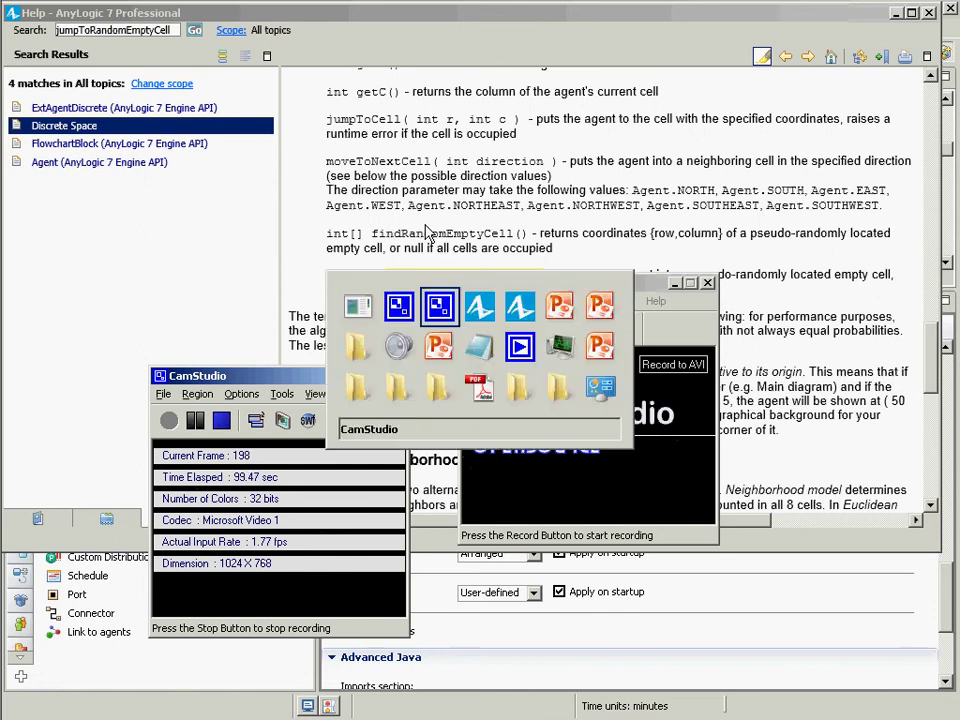
pyautogui.hotkey('alt', 'Tab')
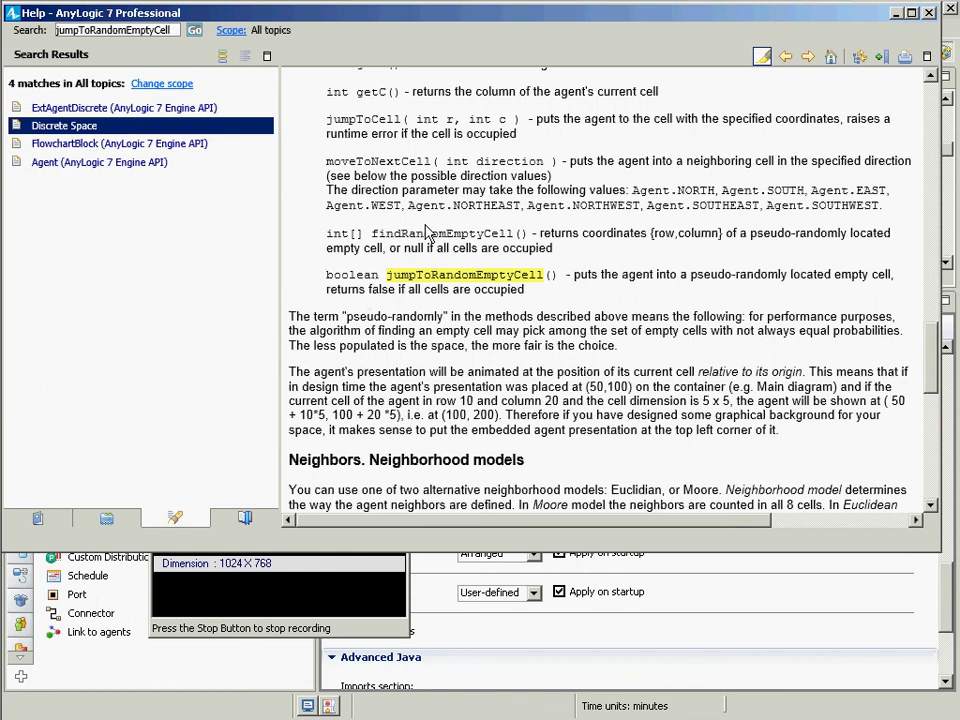
pyautogui.hotkey('alt', 'Tab')
pyautogui.hotkey('alt', 'Tab')
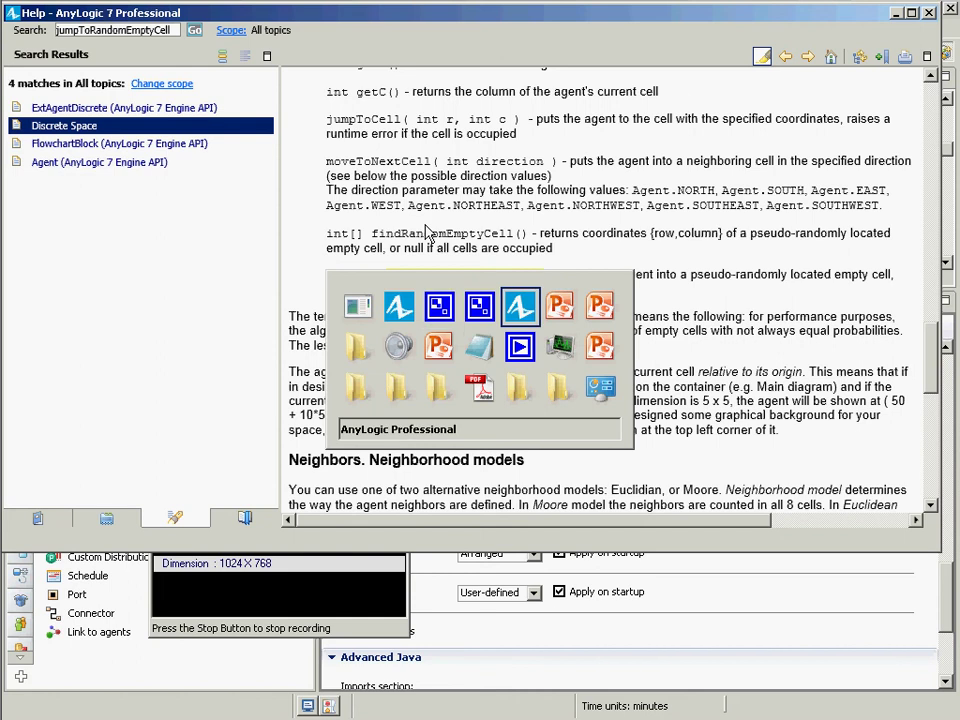
pyautogui.hotkey('alt', 'Tab')
pyautogui.hotkey('alt', 'Tab')
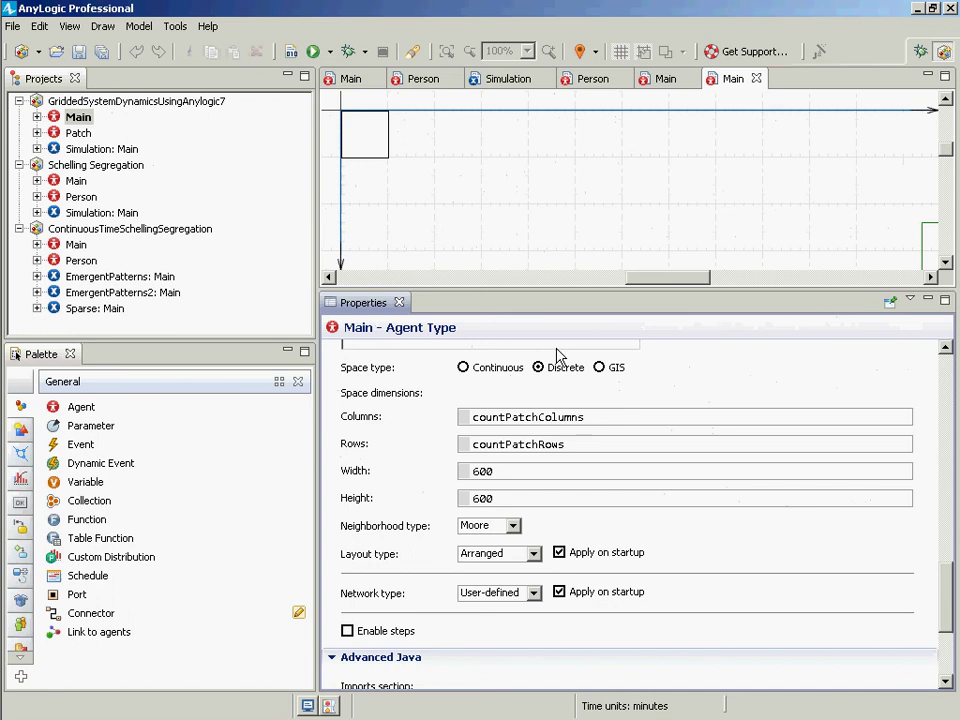
pyautogui.click(610, 369)
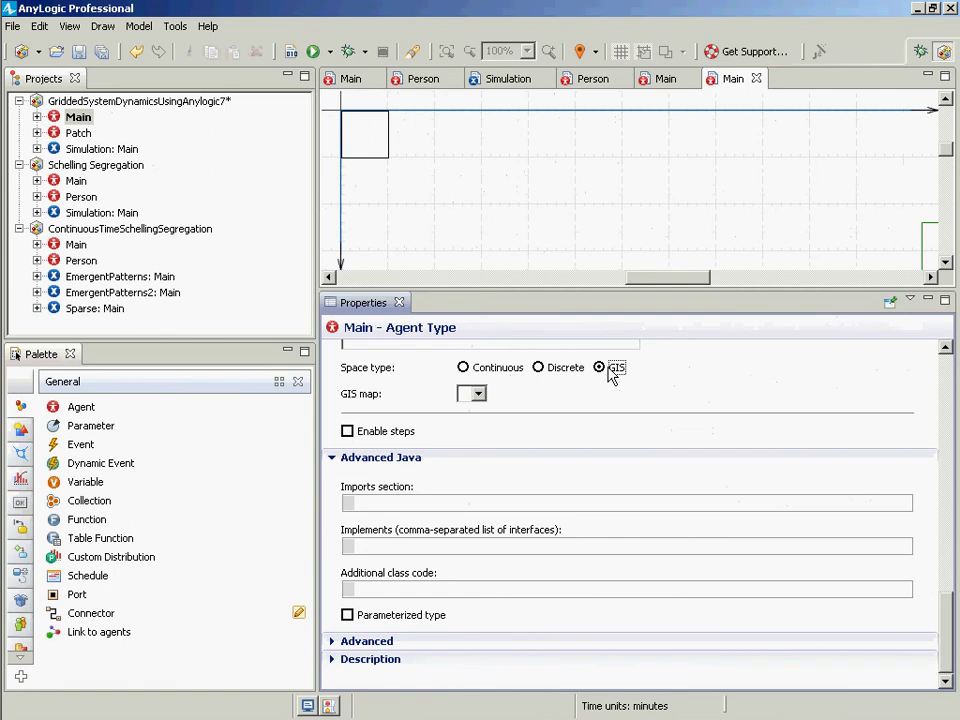
pyautogui.click(479, 395)
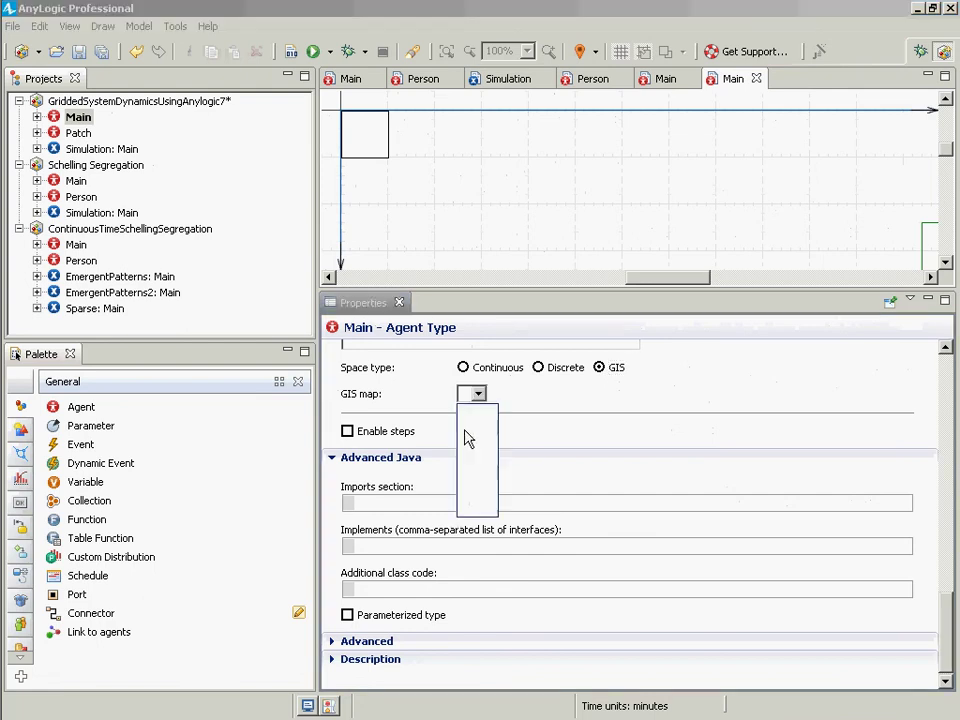
pyautogui.click(543, 374)
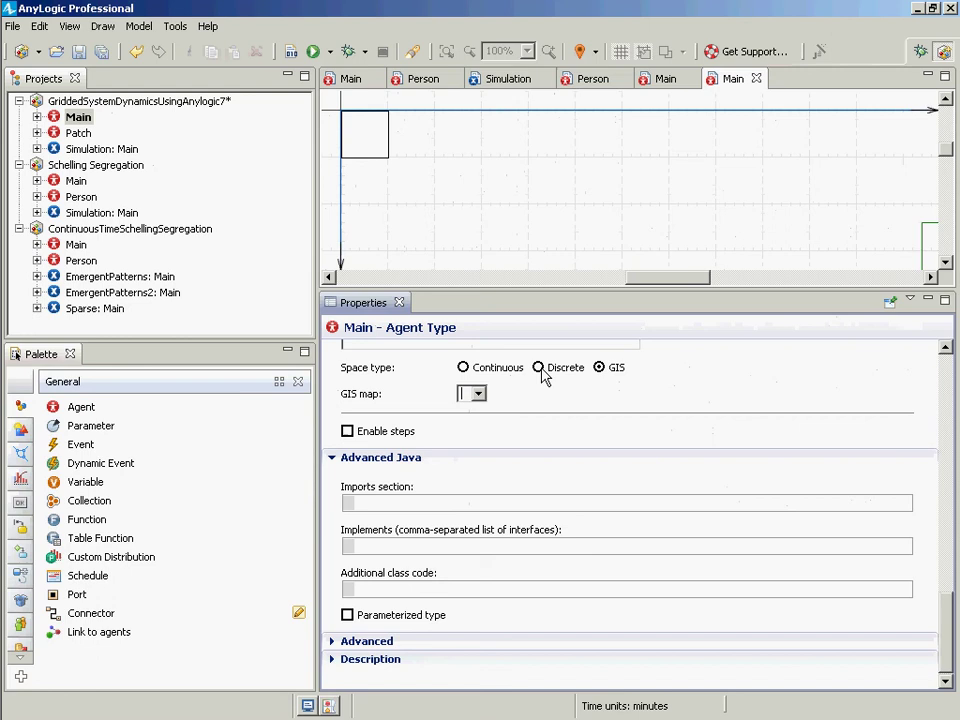
pyautogui.click(541, 368)
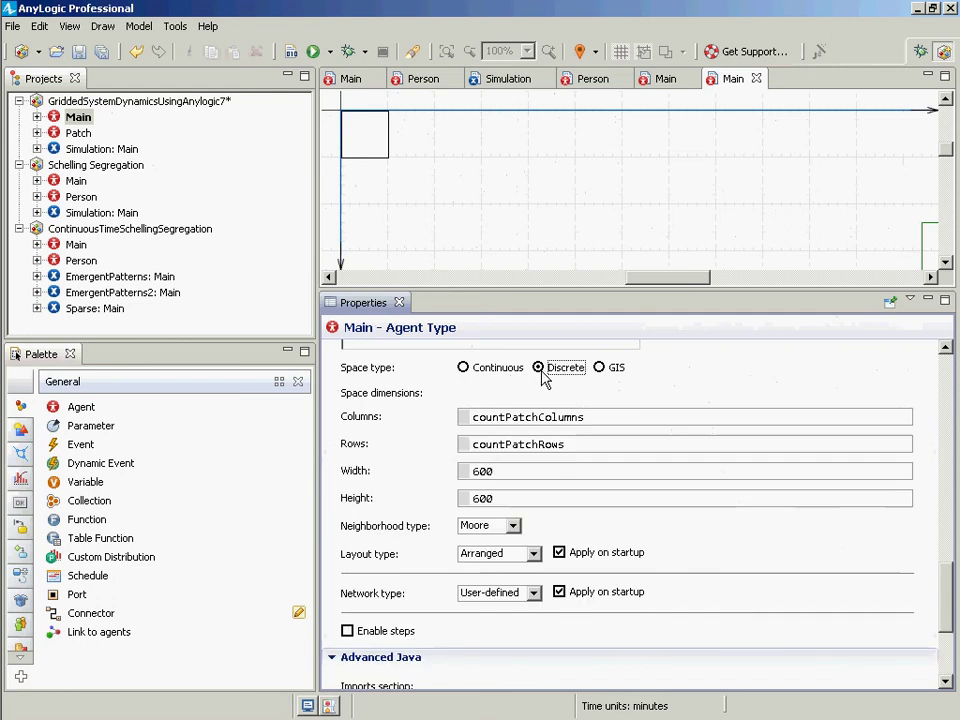
pyautogui.hotkey('alt', 'Tab')
pyautogui.click(601, 389)
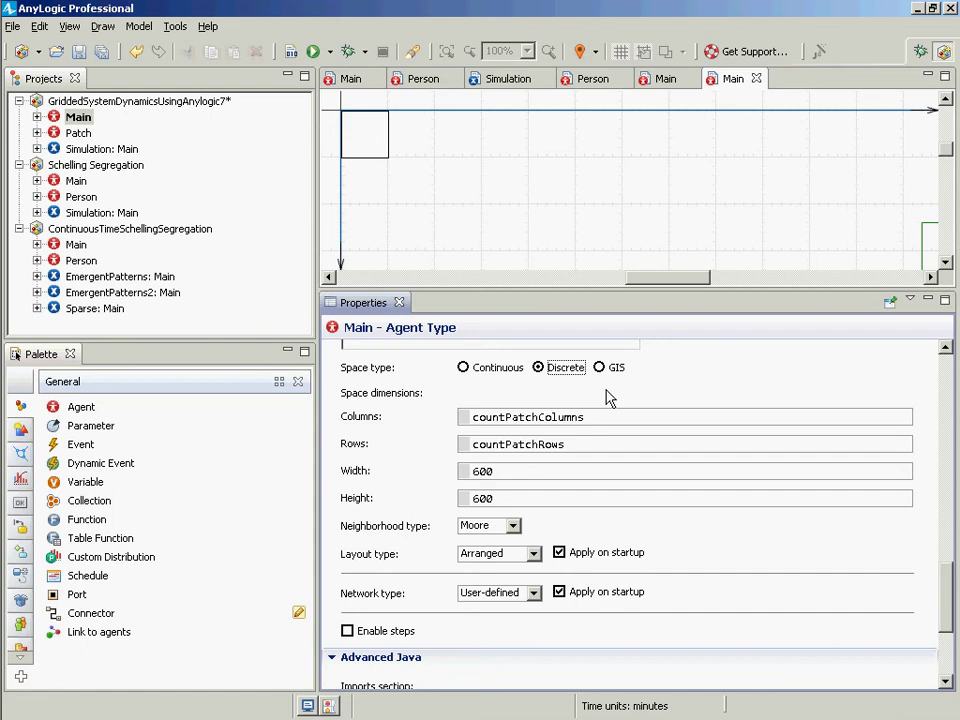
# Save the GriddedSystemDynamicsUsingAnylogic7 project with Ctrl+S
pyautogui.hotkey('ctrl', 's')
# Create a new model named DynamicEventDemonstration from File > New > Model
pyautogui.moveTo(4, 40)
pyautogui.click(13, 27)
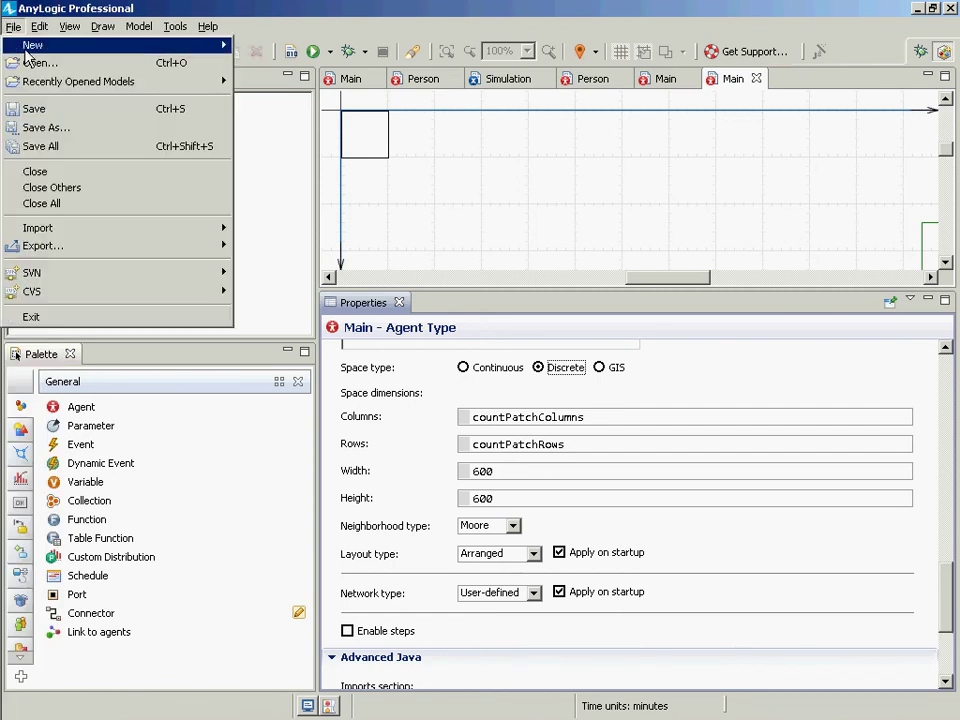
pyautogui.moveTo(51, 28)
pyautogui.moveTo(13, 24)
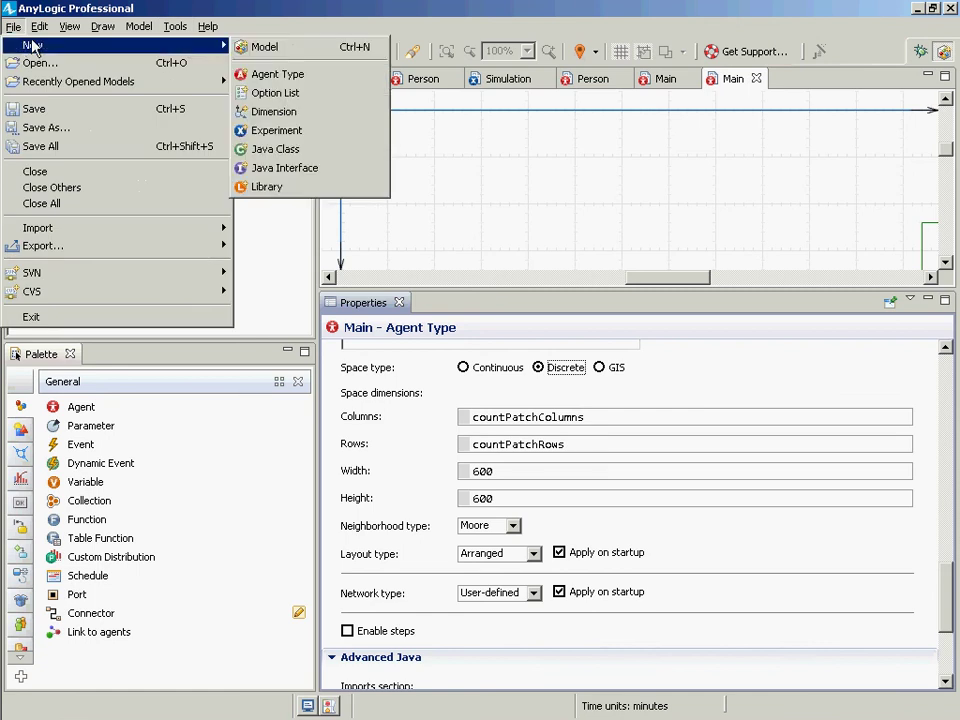
pyautogui.press('Right')
pyautogui.press('Down')
pyautogui.press('Up')
pyautogui.press('Return')
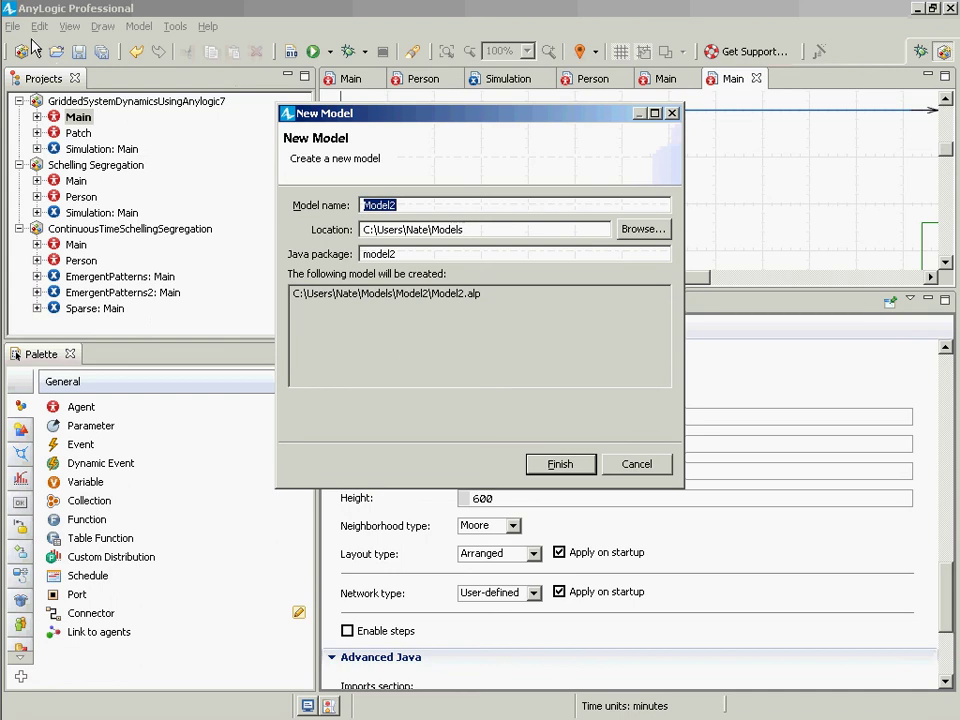
pyautogui.write('D')
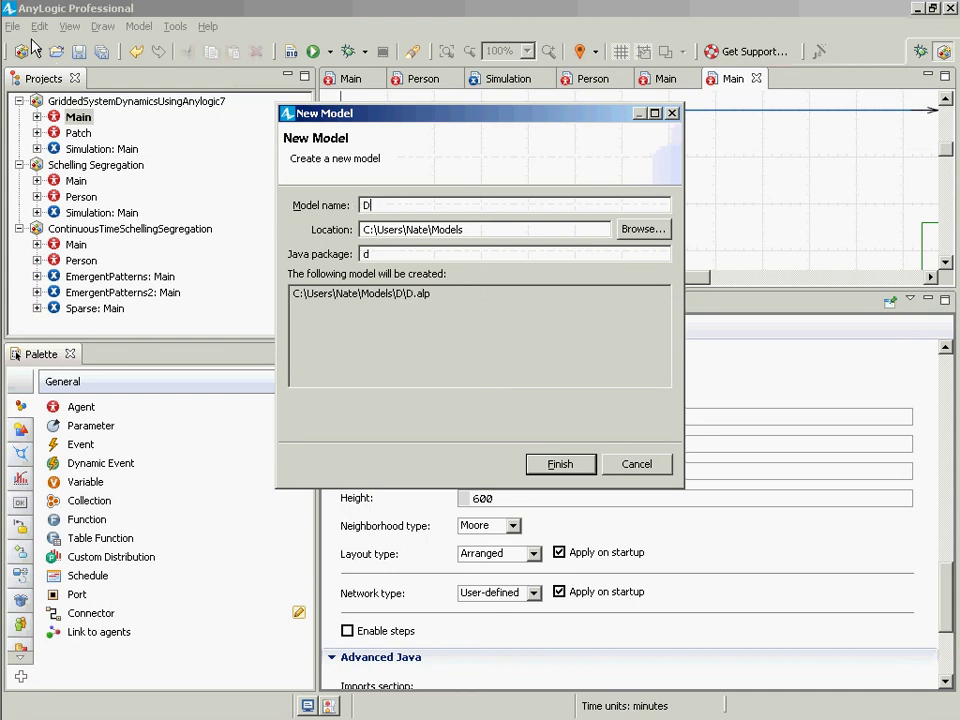
pyautogui.write('ynamicEventDemonstration')
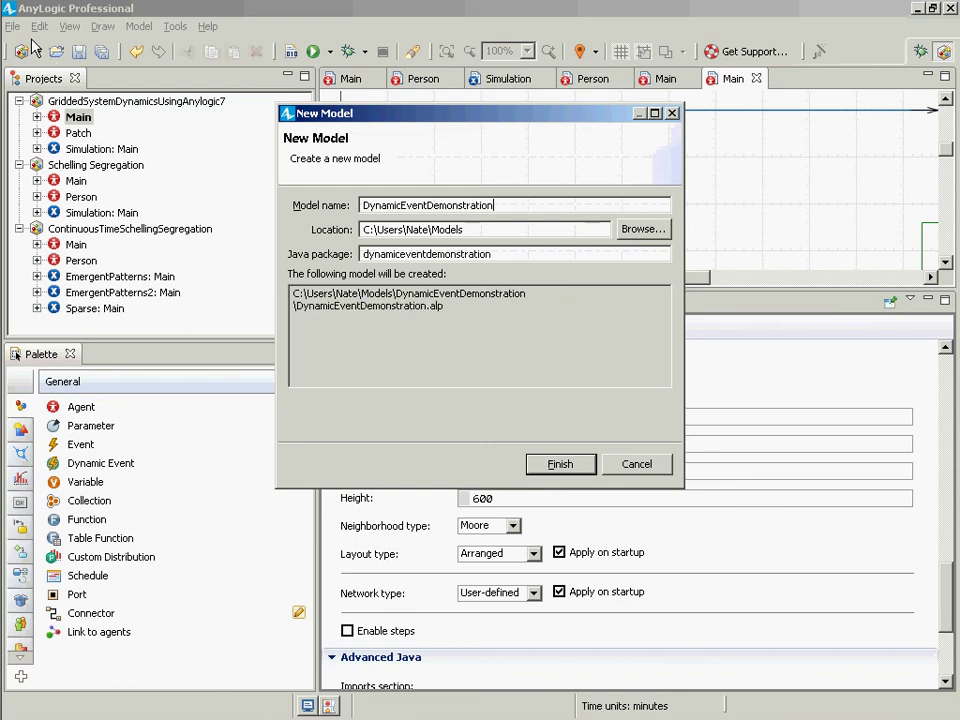
pyautogui.press('Return')
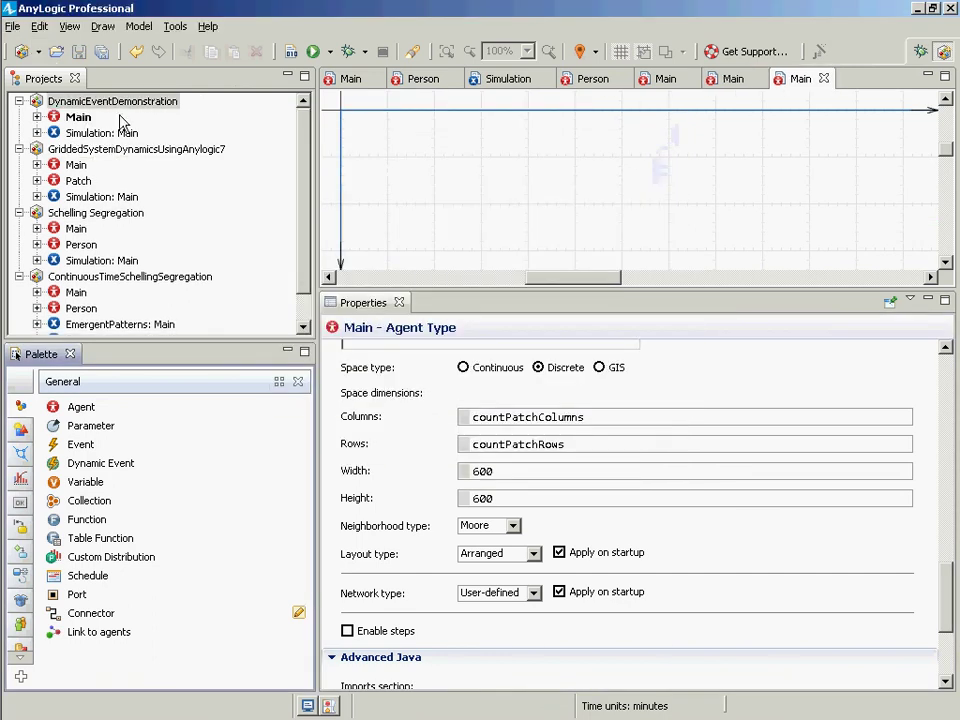
# Add a Person agent type to DynamicEventDemonstration and enlarge its editor canvas
pyautogui.click(112, 100)
pyautogui.rightClick(112, 100)
pyautogui.moveTo(150, 106)
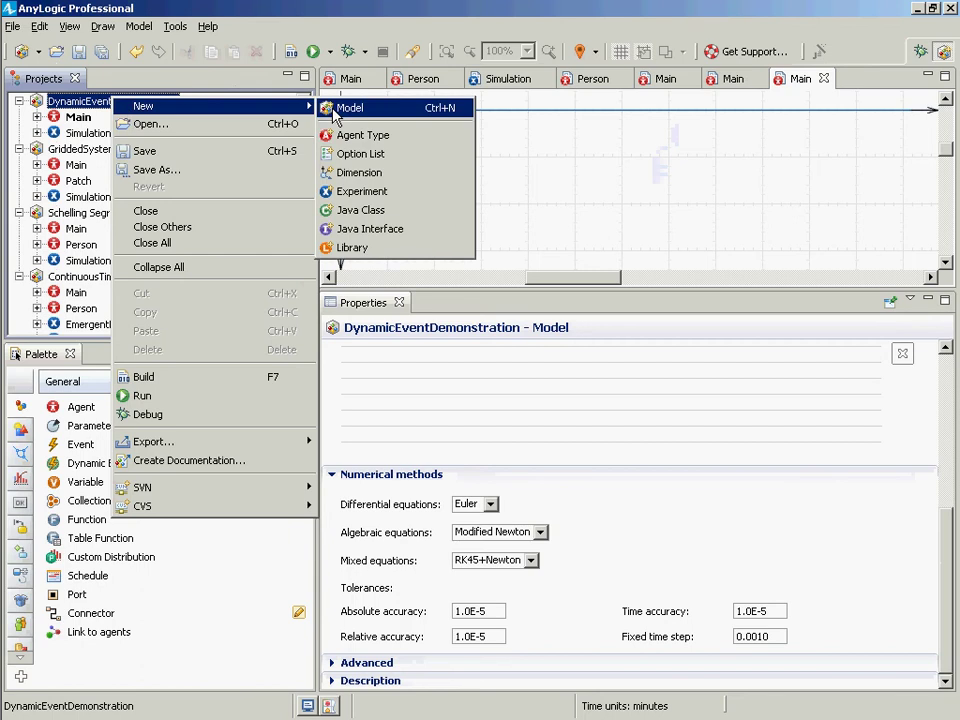
pyautogui.click(349, 135)
pyautogui.write('Person')
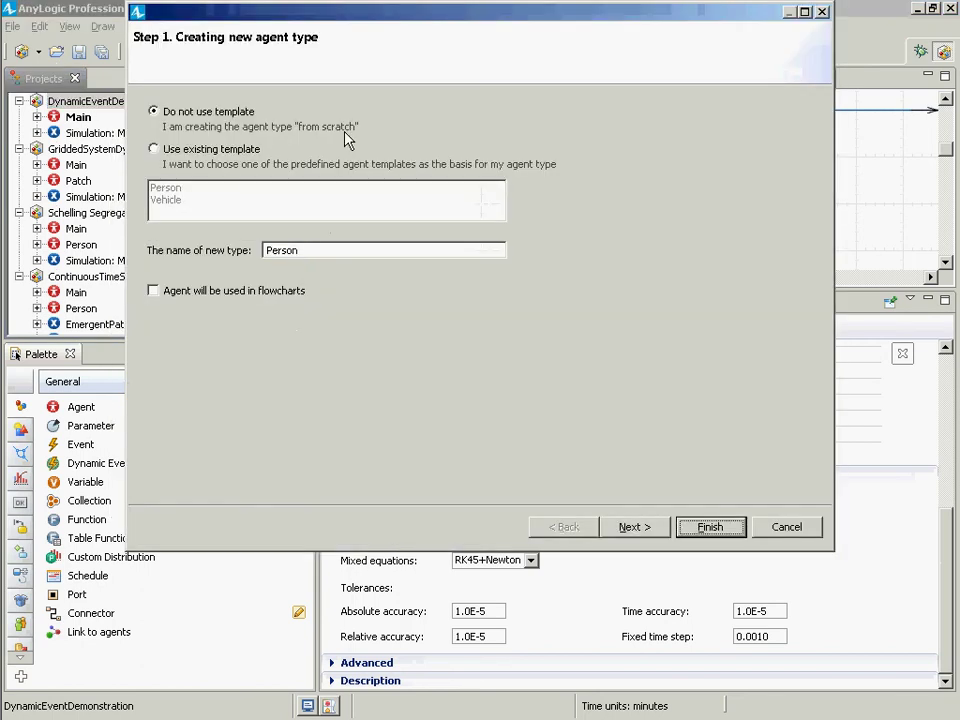
pyautogui.click(708, 527)
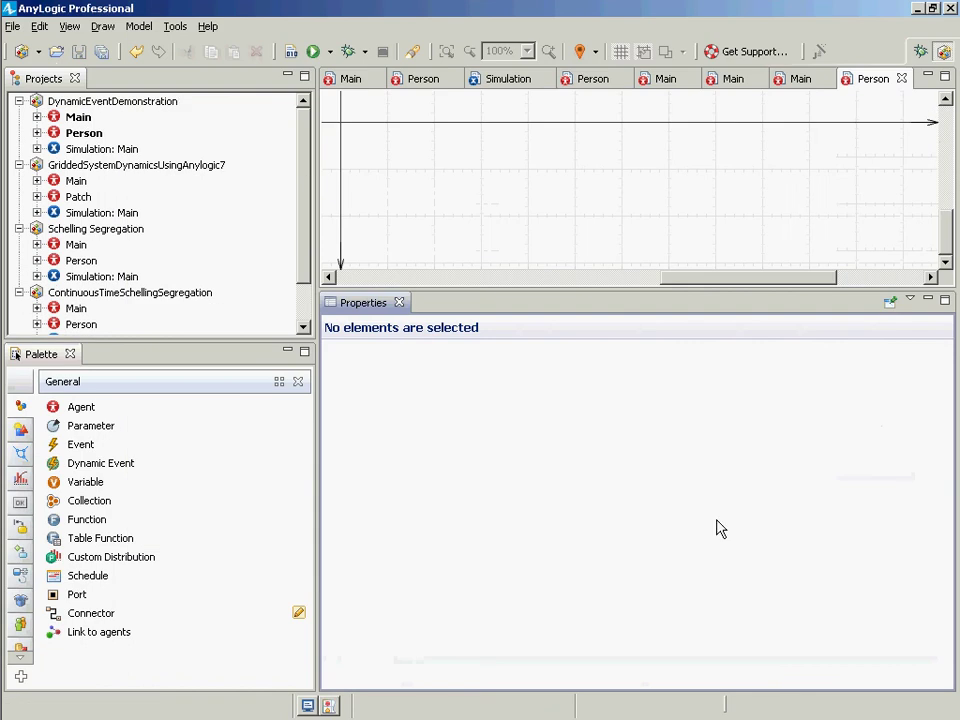
pyautogui.click(88, 134)
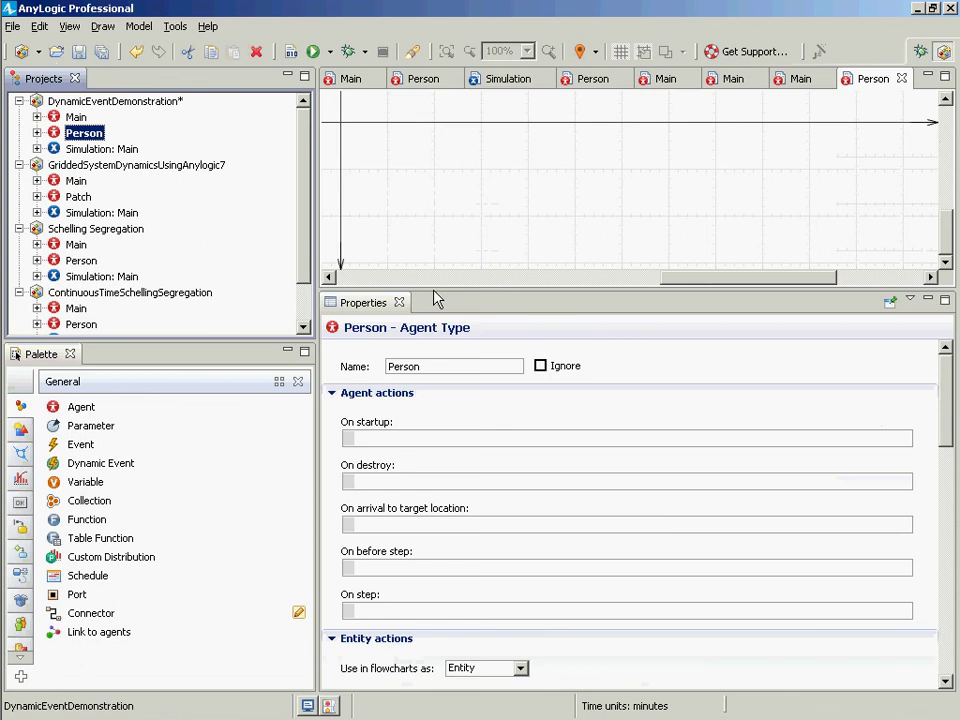
pyautogui.moveTo(436, 297); pyautogui.dragTo(422, 447)
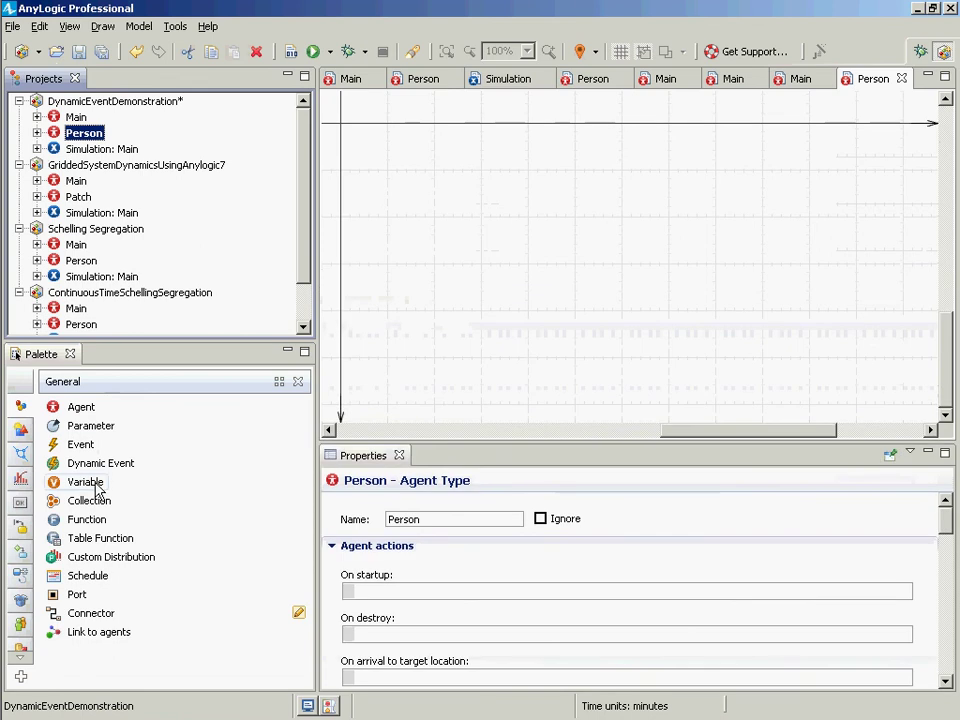
# Place a small oval centred on the Person canvas origin and save the model
pyautogui.click(20, 428)
pyautogui.moveTo(60, 505); pyautogui.dragTo(348, 134)
pyautogui.moveTo(406, 181); pyautogui.dragTo(332, 124)
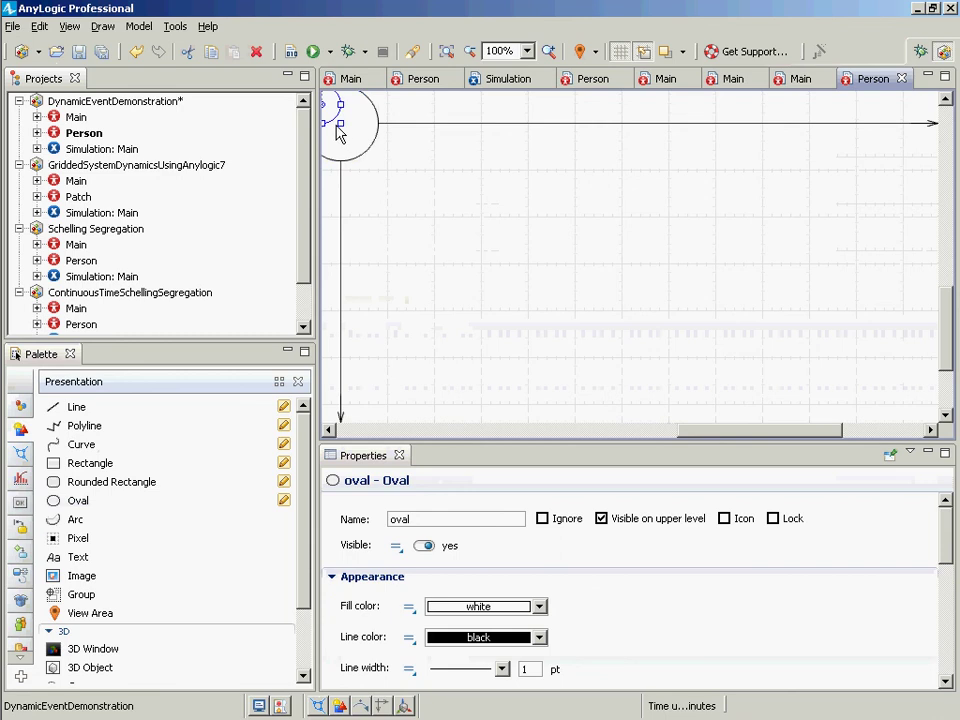
pyautogui.click(331, 429)
pyautogui.click(331, 429)
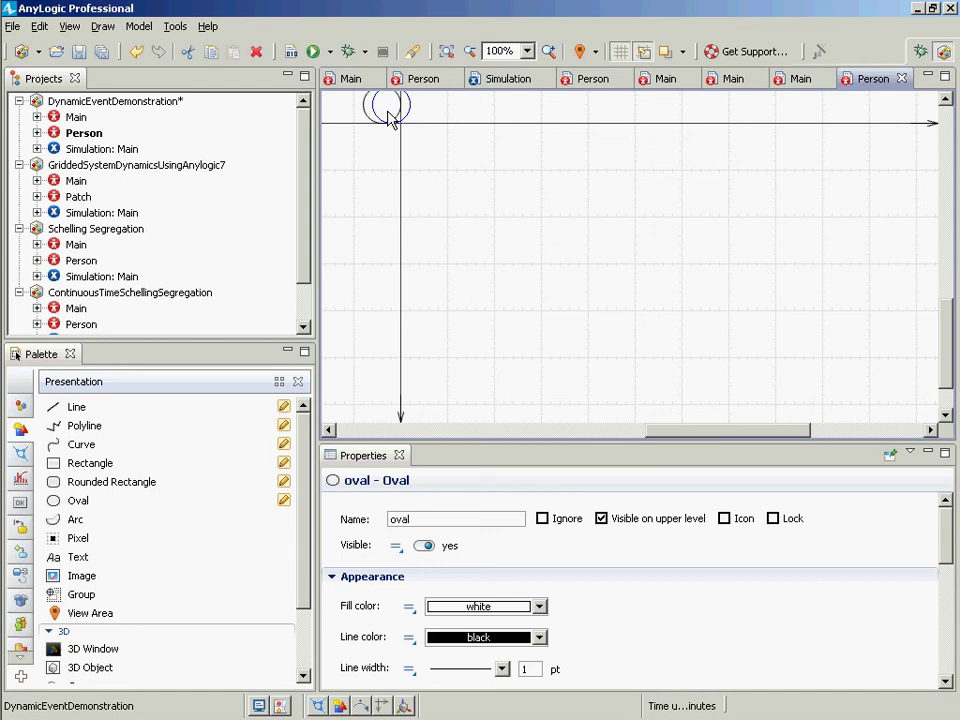
pyautogui.moveTo(390, 117); pyautogui.dragTo(404, 134)
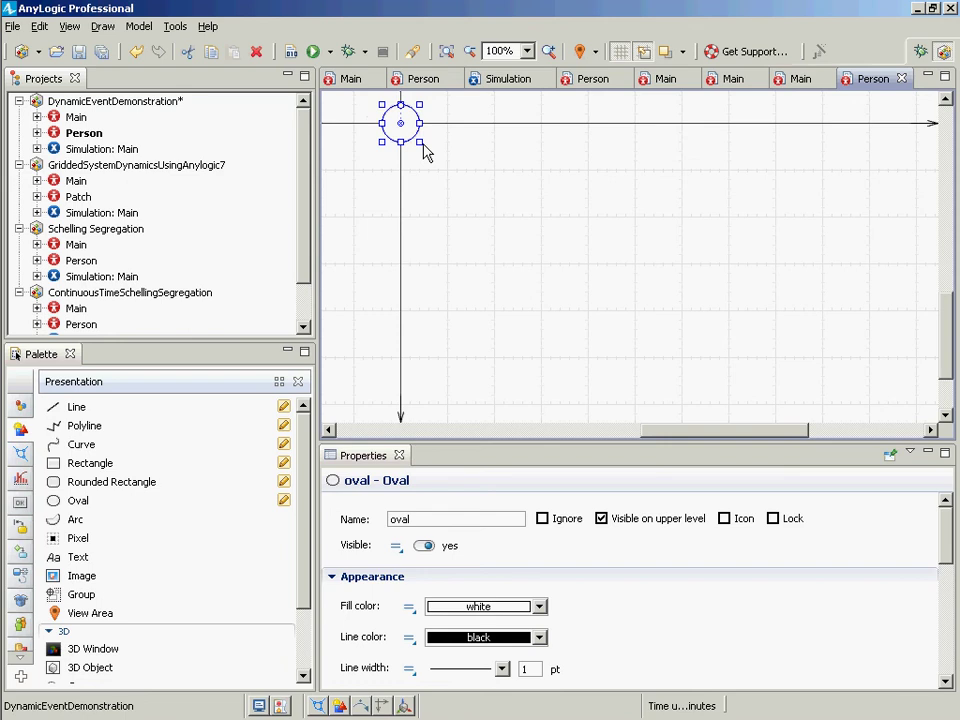
pyautogui.hotkey('ctrl', 's')
pyautogui.moveTo(421, 143); pyautogui.dragTo(402, 122)
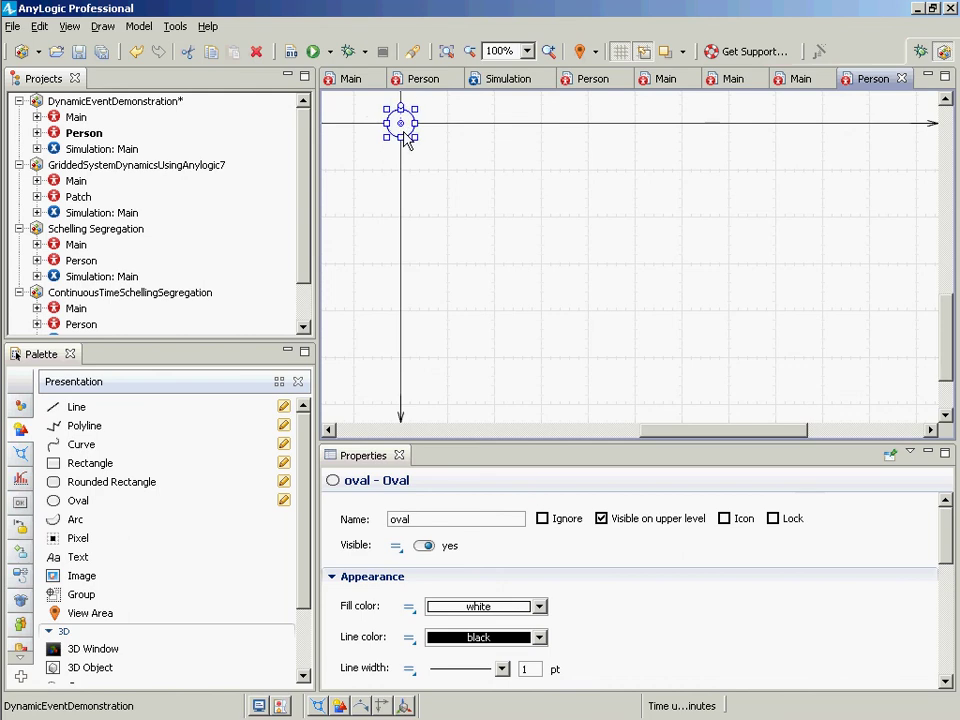
pyautogui.hotkey('ctrl', 's')
# Add a statechart entry point named appointmentStatechart, nudge it lower, and place a state beneath it
pyautogui.click(20, 526)
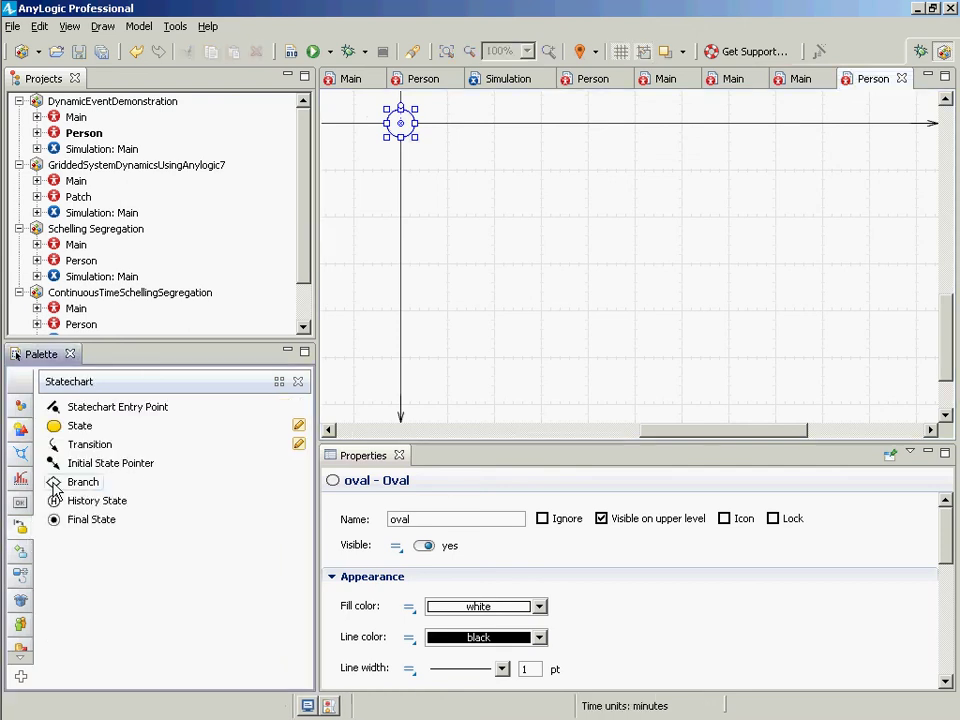
pyautogui.moveTo(60, 407); pyautogui.dragTo(497, 130)
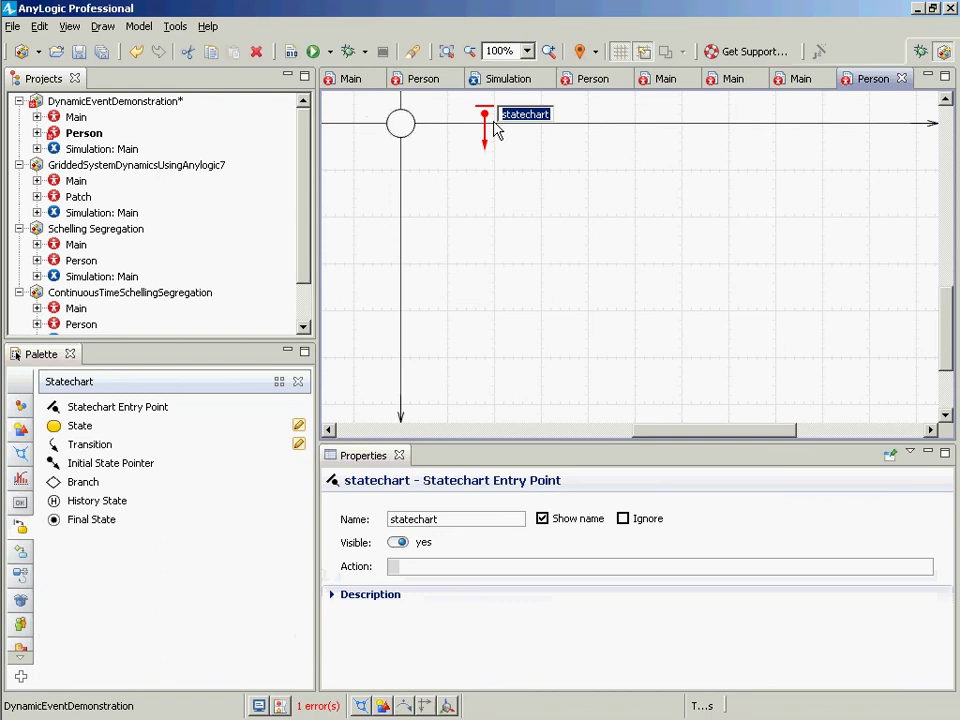
pyautogui.write('appointment5')
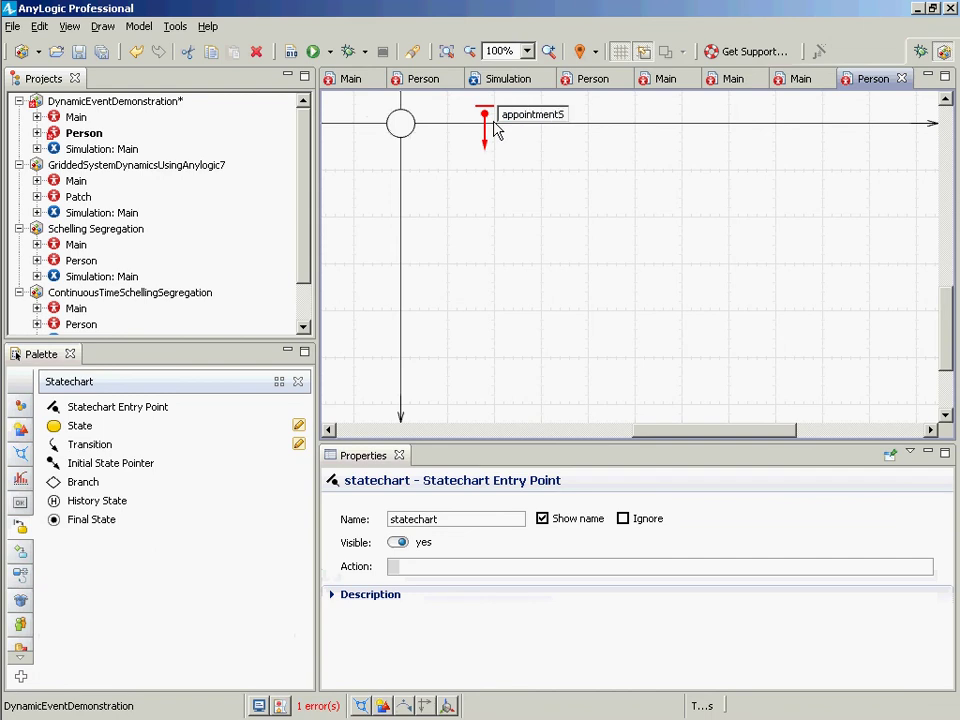
pyautogui.write('tatechart')
pyautogui.press('Return')
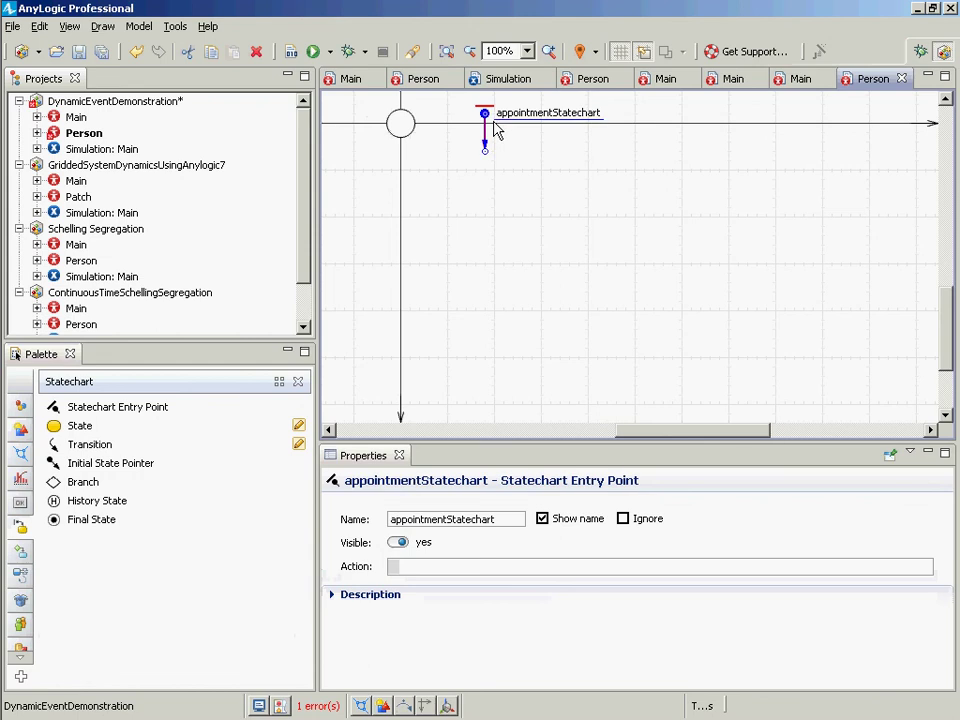
pyautogui.moveTo(485, 113); pyautogui.dragTo(503, 141)
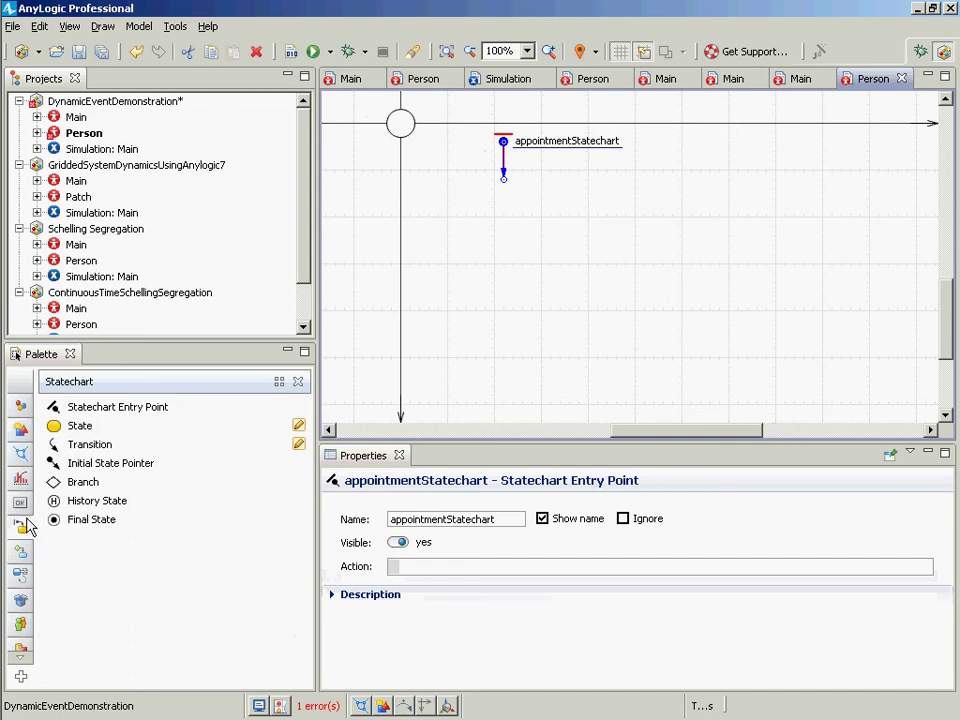
pyautogui.moveTo(80, 426); pyautogui.dragTo(465, 188)
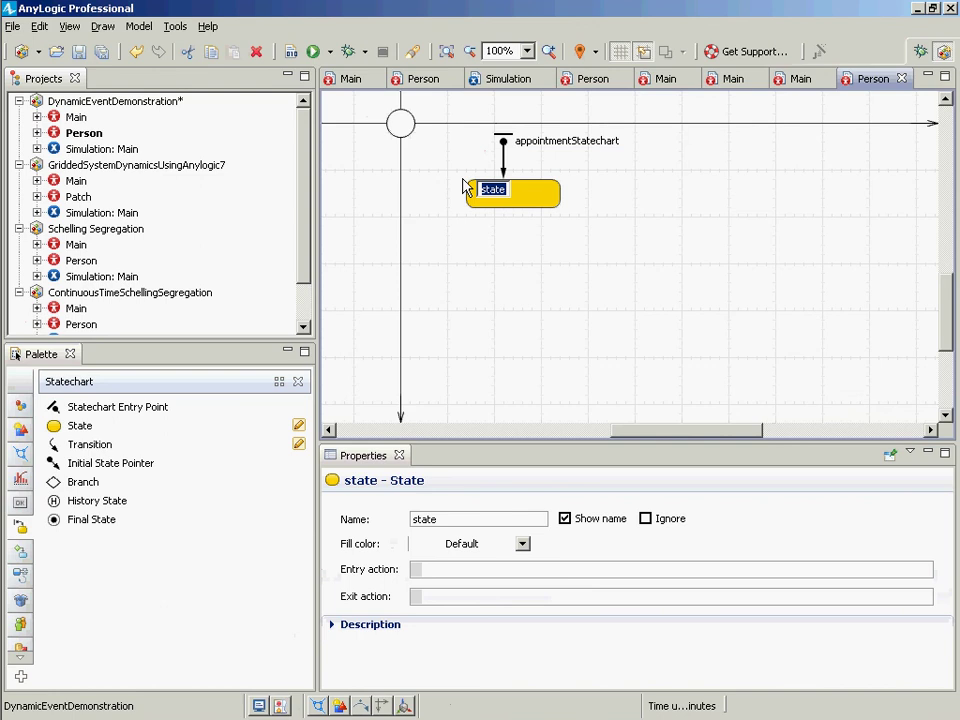
# Rename the first state to AtHome and start placing a second state below it
pyautogui.write('NotAtAppointme')
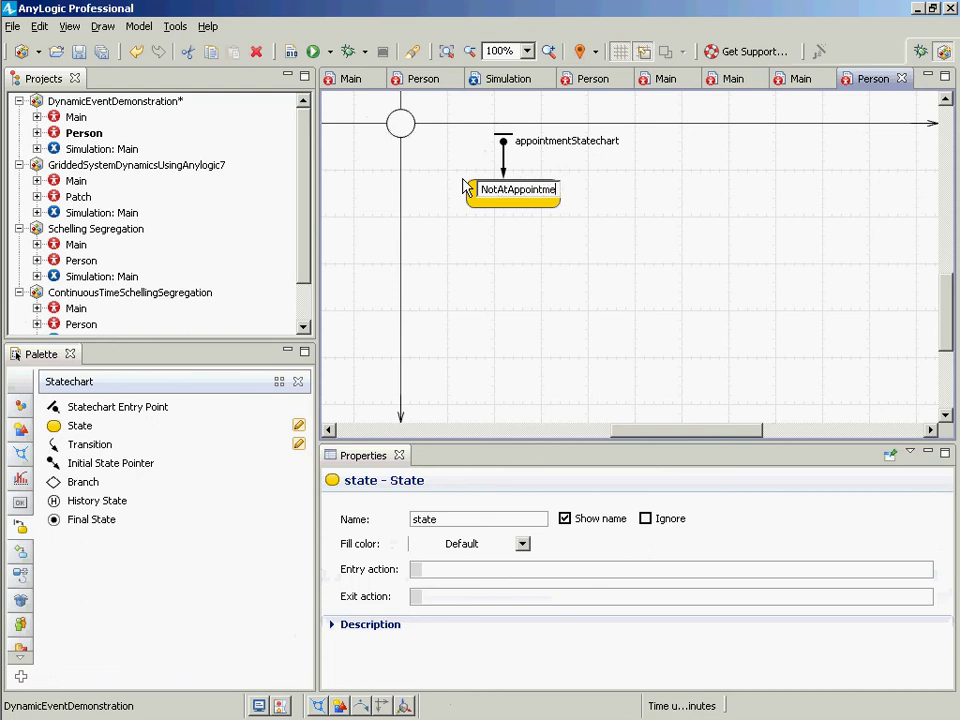
pyautogui.hotkey('ctrl', 'a')
pyautogui.press('BackSpace')
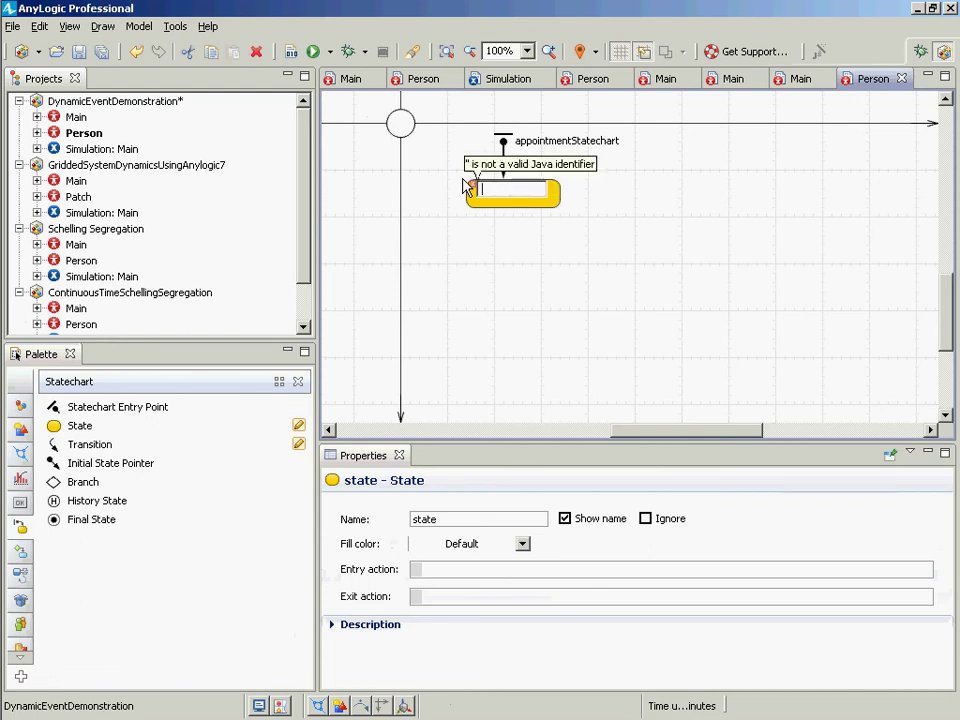
pyautogui.write('AtHome')
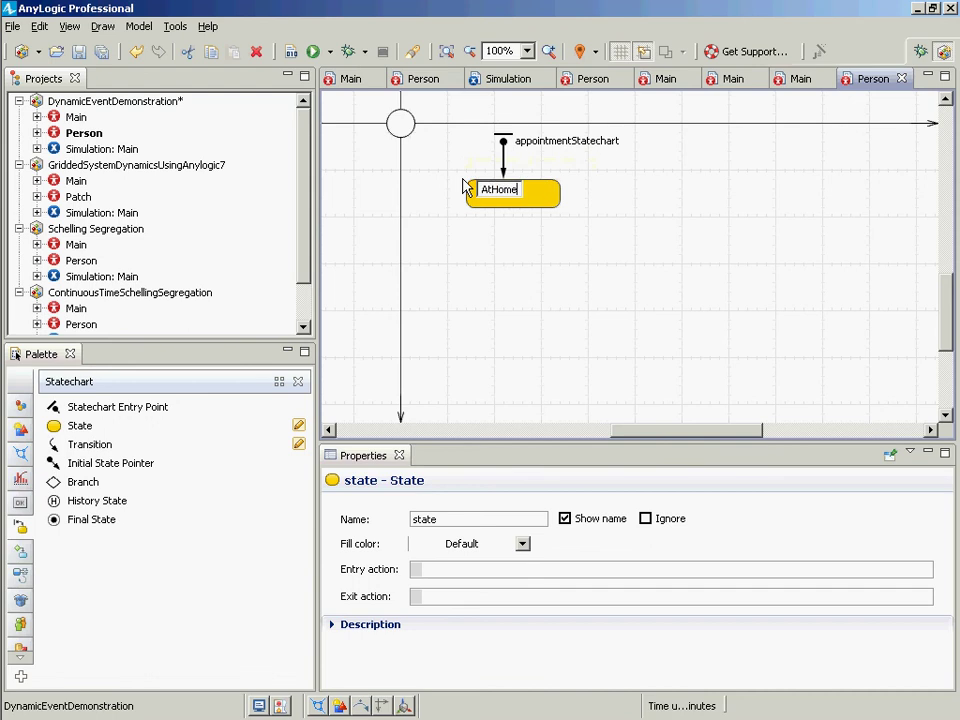
pyautogui.press('Return')
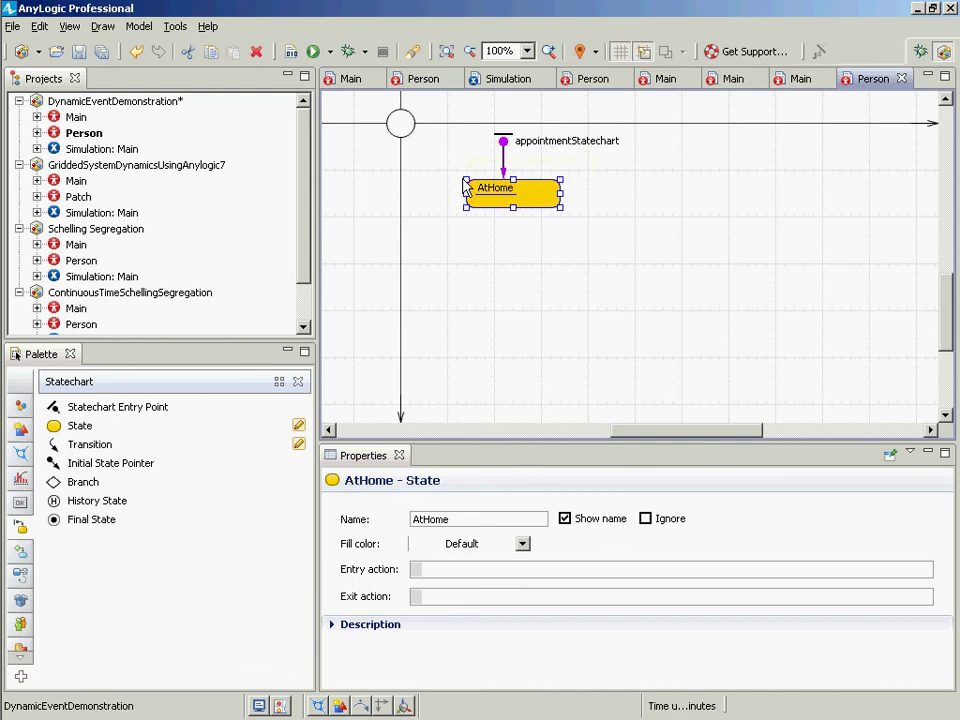
pyautogui.click(128, 426)
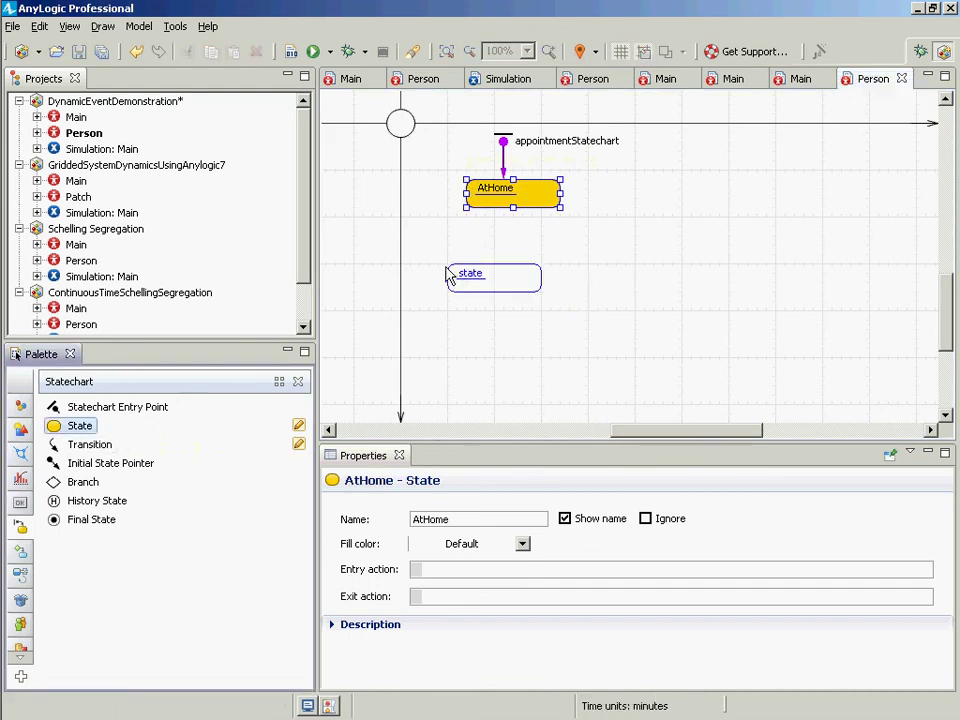
# Place the second state and link AtHome to it with a message-triggered goToAppointment transition
pyautogui.click(466, 268)
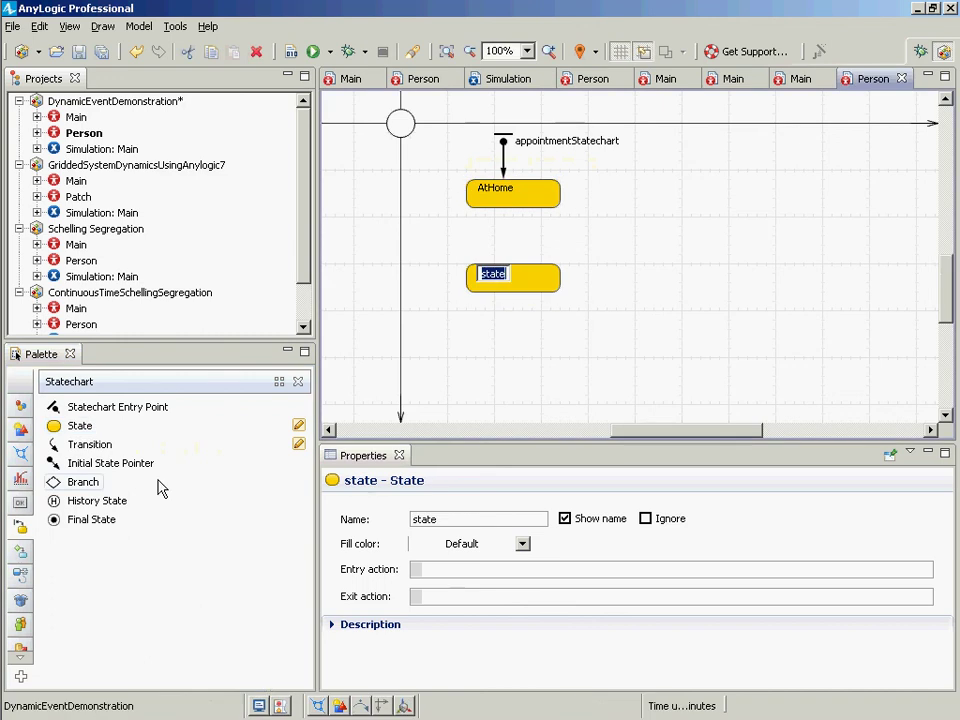
pyautogui.moveTo(90, 446); pyautogui.dragTo(541, 210)
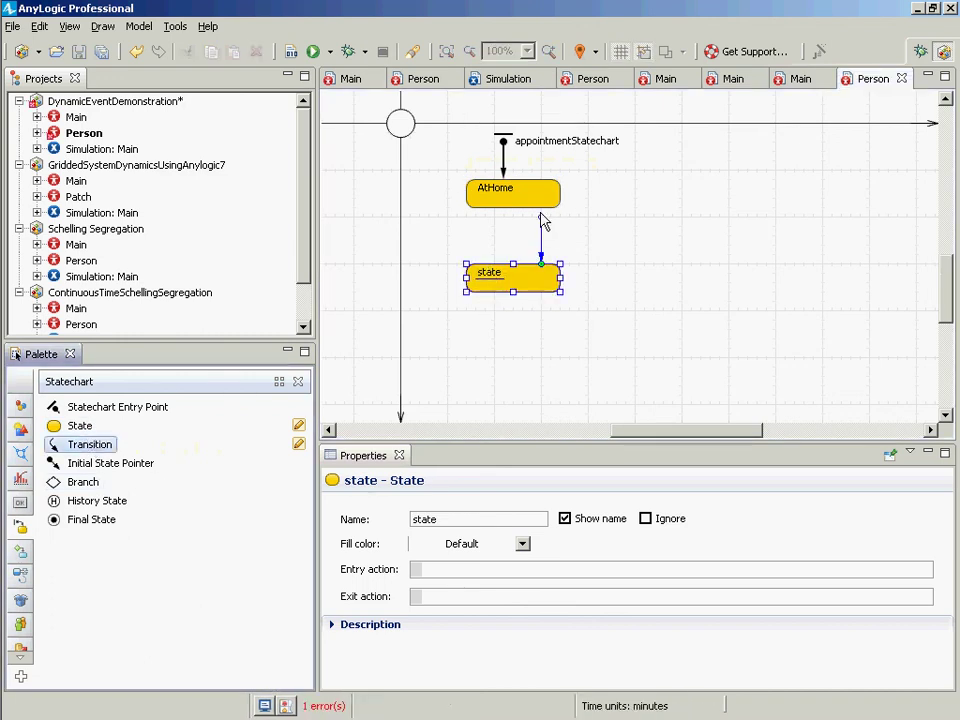
pyautogui.moveTo(541, 254); pyautogui.dragTo(541, 266)
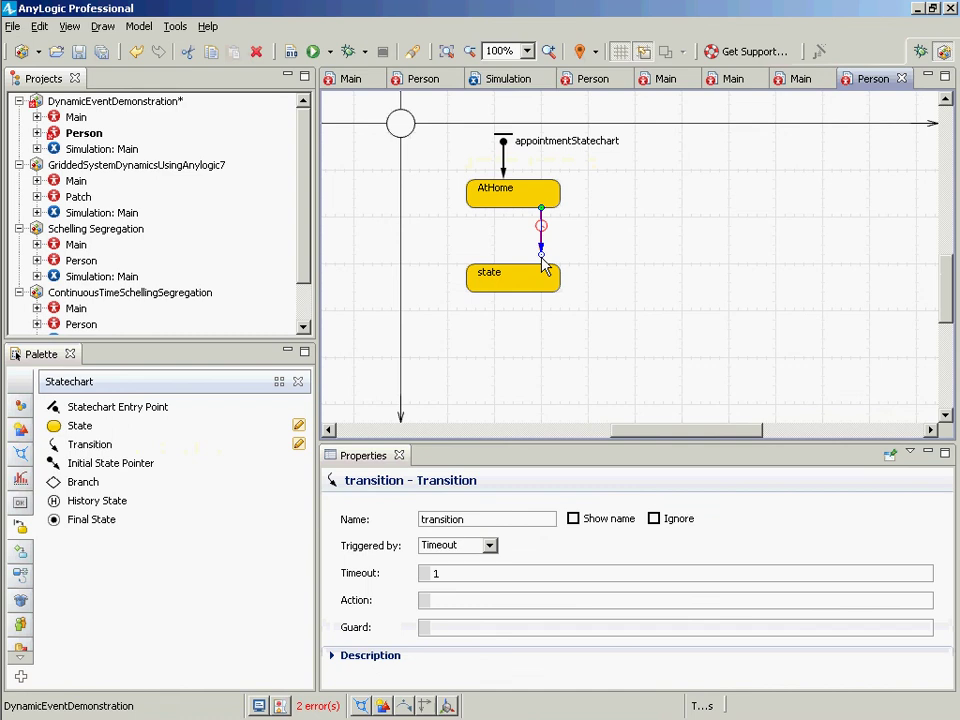
pyautogui.click(487, 546)
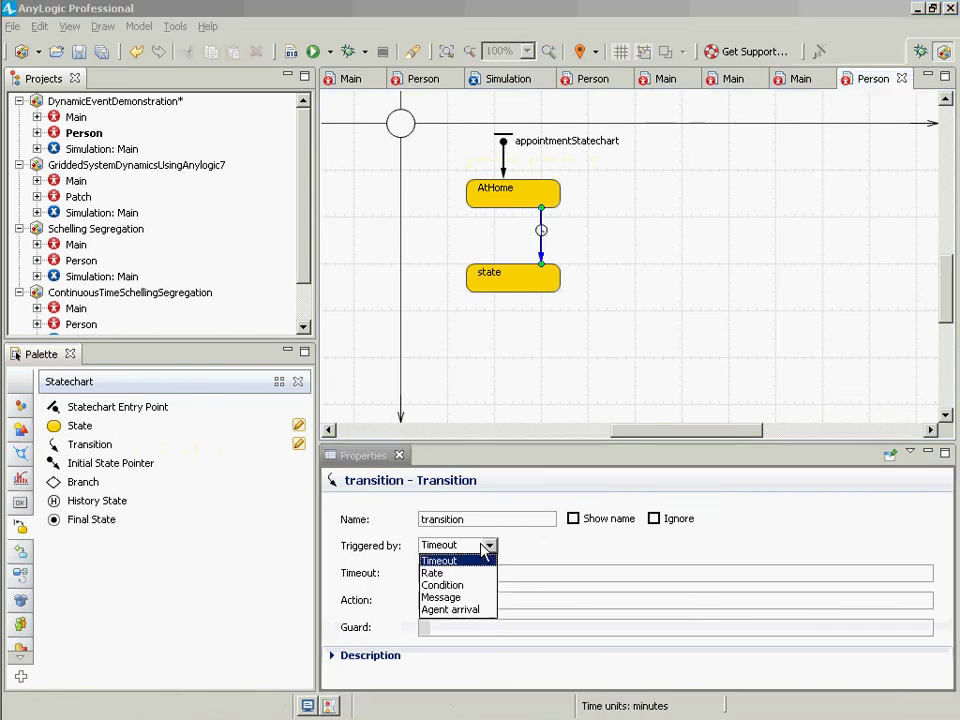
pyautogui.click(483, 548)
pyautogui.doubleClick(476, 520)
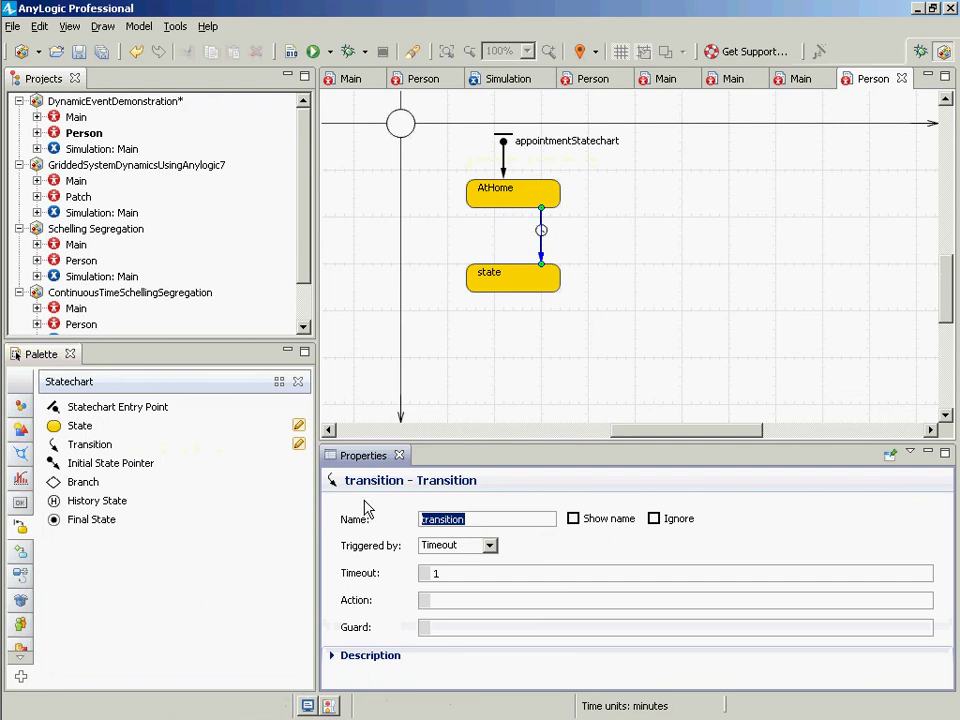
pyautogui.write('goToAppointment')
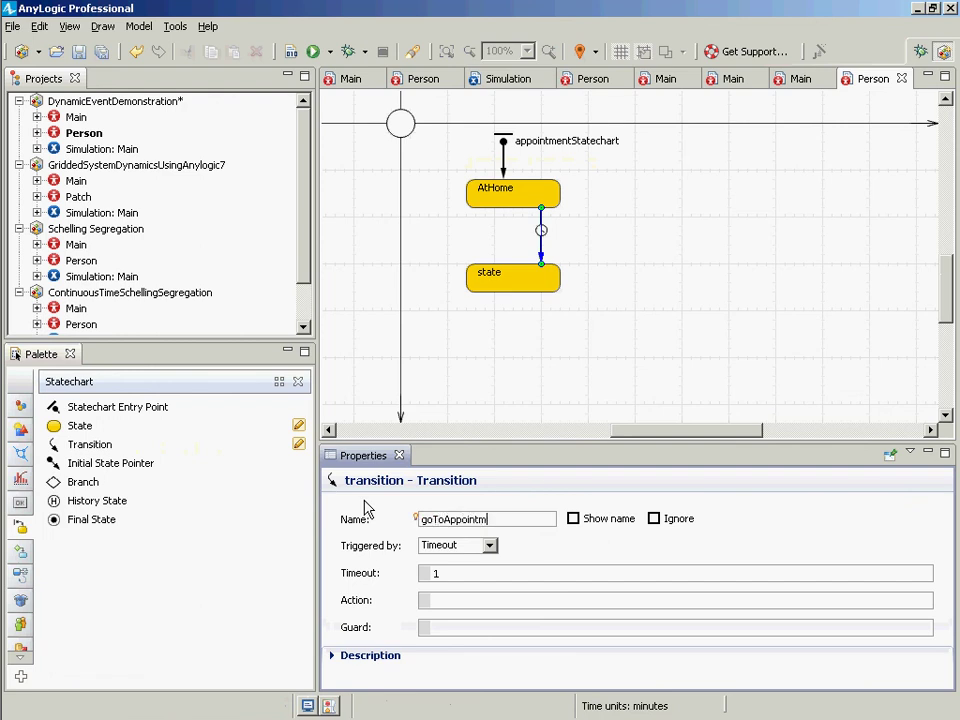
pyautogui.click(541, 272)
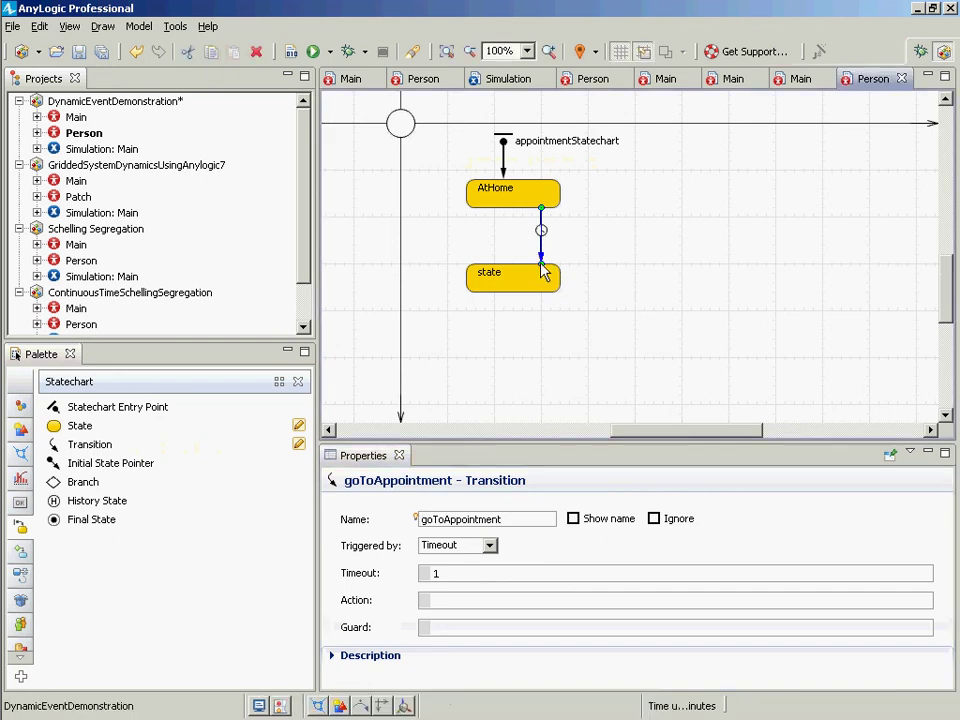
pyautogui.click(490, 545)
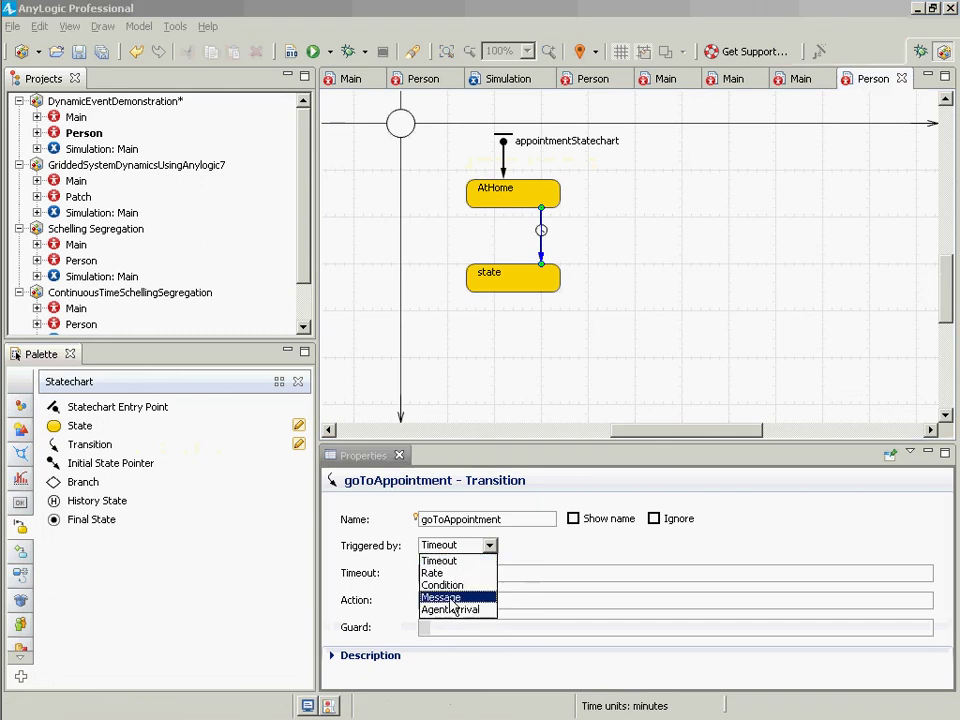
pyautogui.click(448, 598)
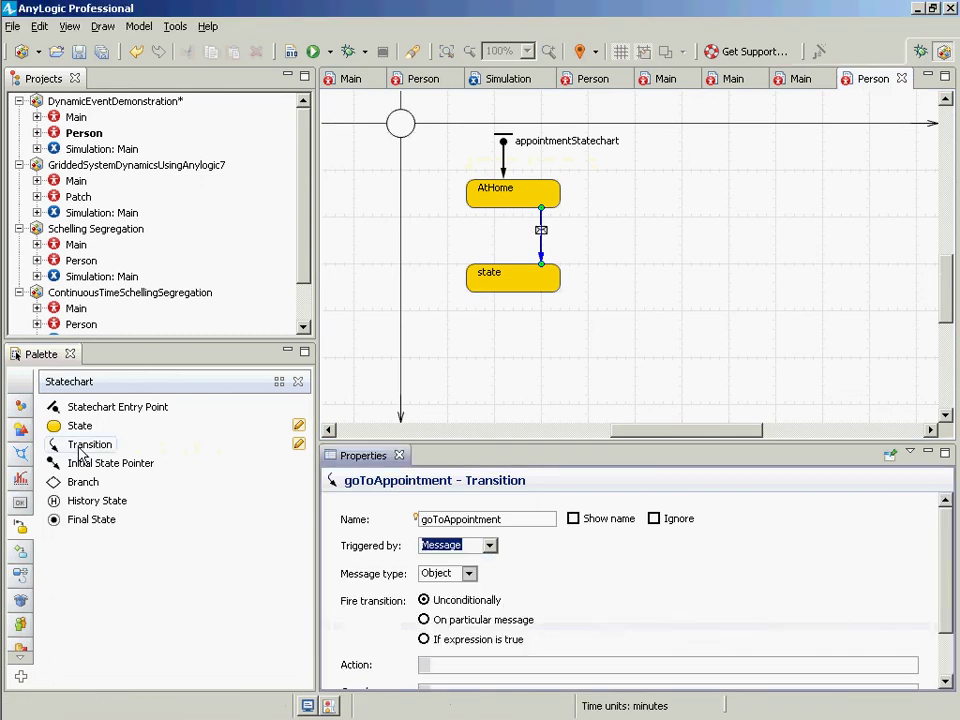
# Draw a new transition from the lower state up toward AtHome
pyautogui.moveTo(60, 446); pyautogui.dragTo(488, 292)
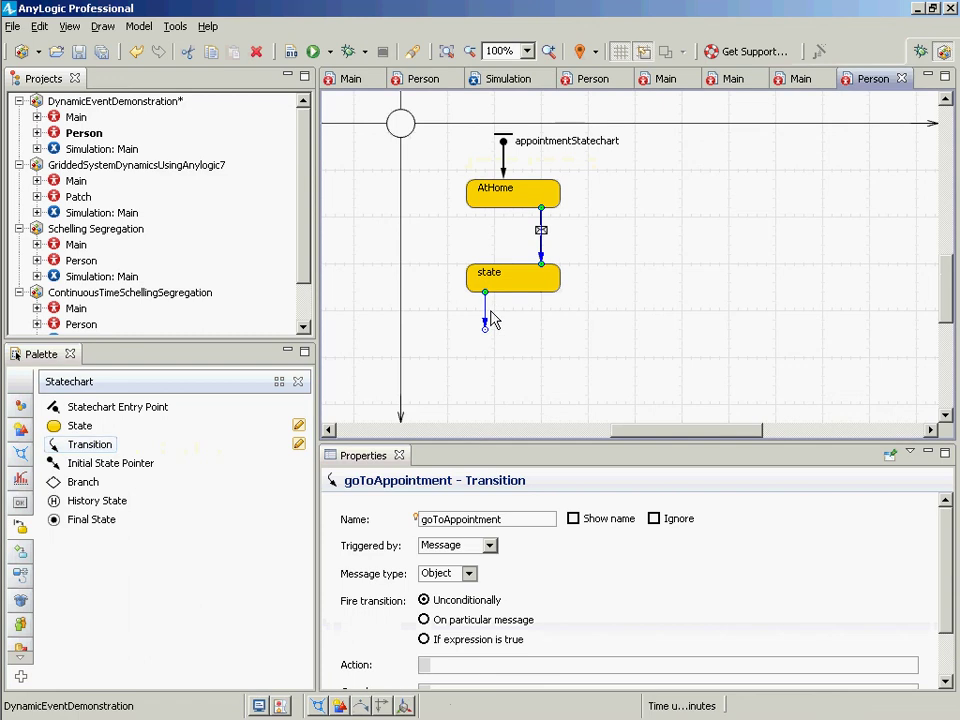
pyautogui.click(487, 320)
pyautogui.moveTo(489, 336); pyautogui.dragTo(490, 236)
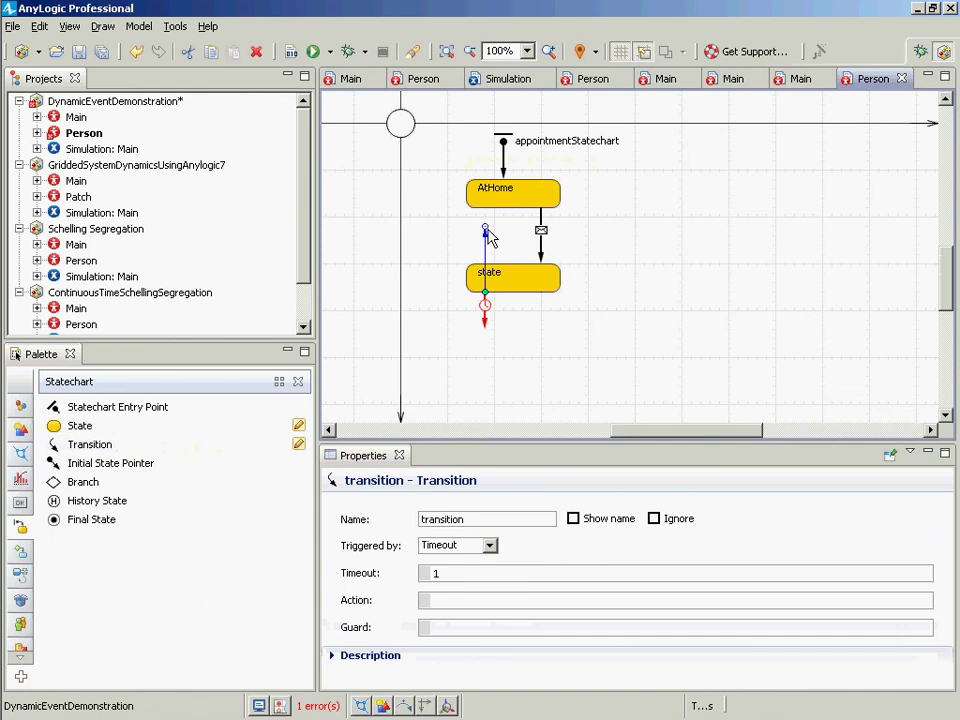
# Connect the return transition to AtHome, name it goHome with a Timeout trigger, and save
pyautogui.moveTo(487, 230); pyautogui.dragTo(483, 203)
pyautogui.moveTo(485, 323); pyautogui.dragTo(485, 265)
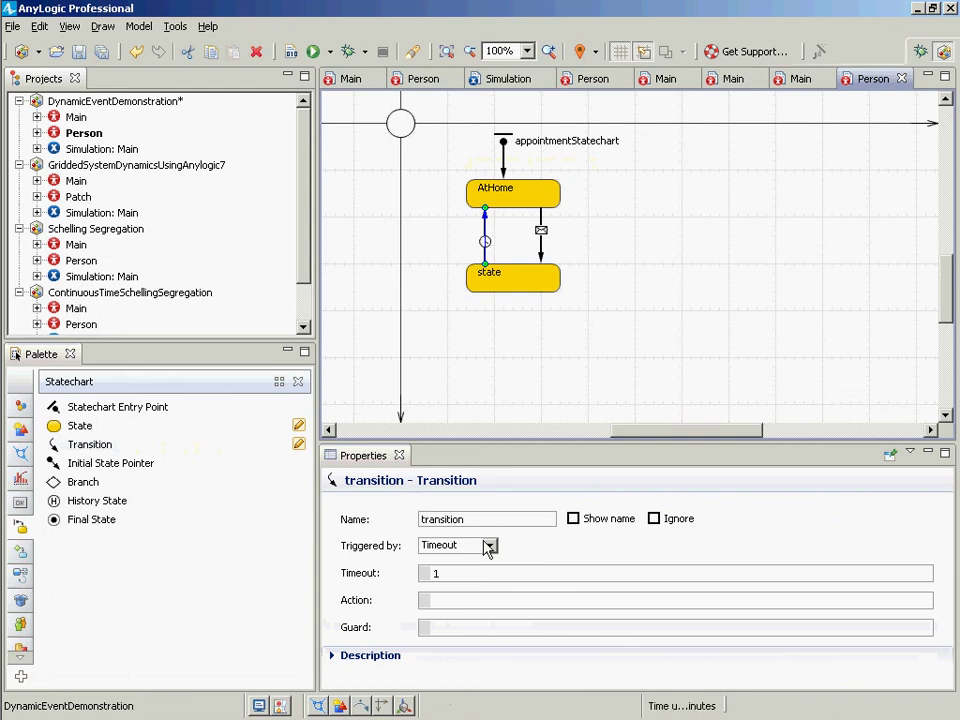
pyautogui.click(428, 520)
pyautogui.doubleClick(428, 520)
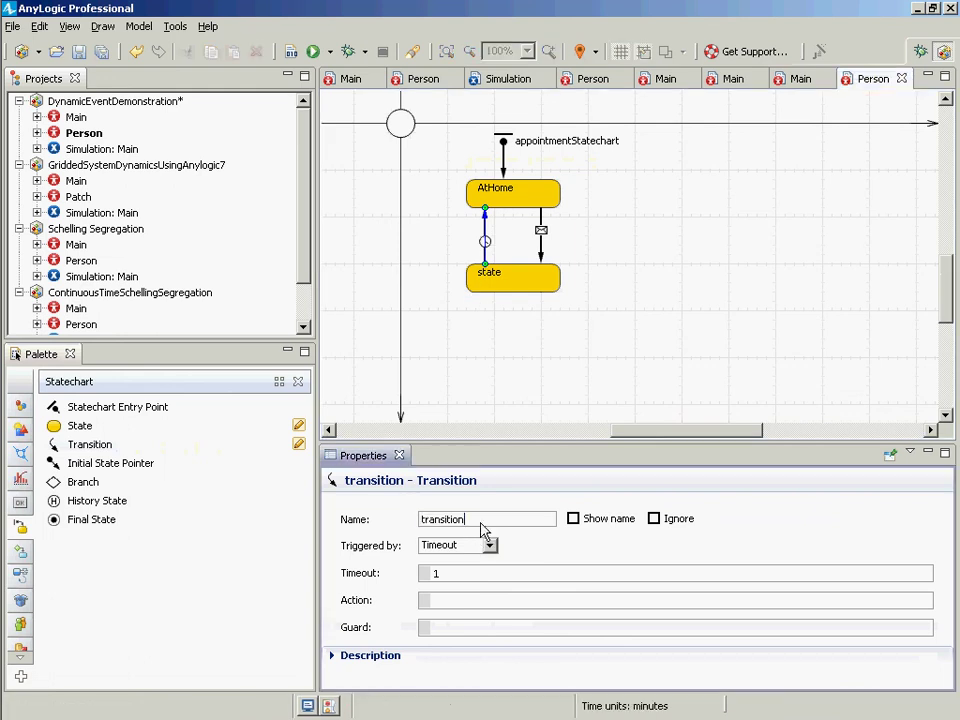
pyautogui.write('home')
pyautogui.press('BackSpace')
pyautogui.press('BackSpace')
pyautogui.press('BackSpace')
pyautogui.press('BackSpace')
pyautogui.write('goHOme')
pyautogui.press('BackSpace')
pyautogui.press('BackSpace')
pyautogui.press('BackSpace')
pyautogui.press('BackSpace')
pyautogui.write('Home')
pyautogui.click(489, 545)
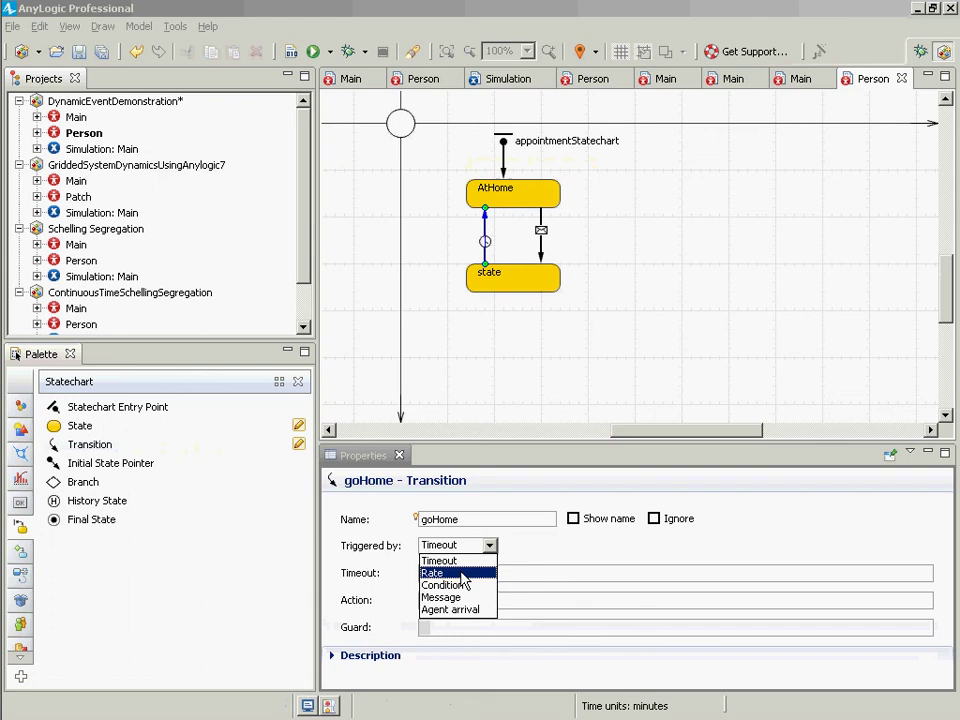
pyautogui.click(459, 563)
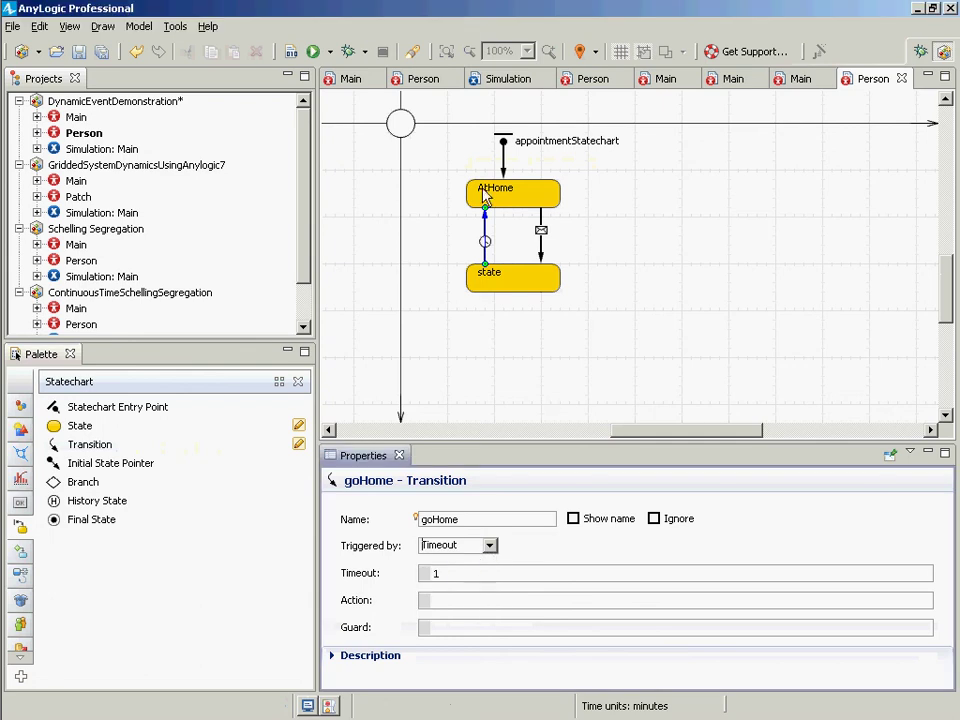
pyautogui.hotkey('ctrl', 's')
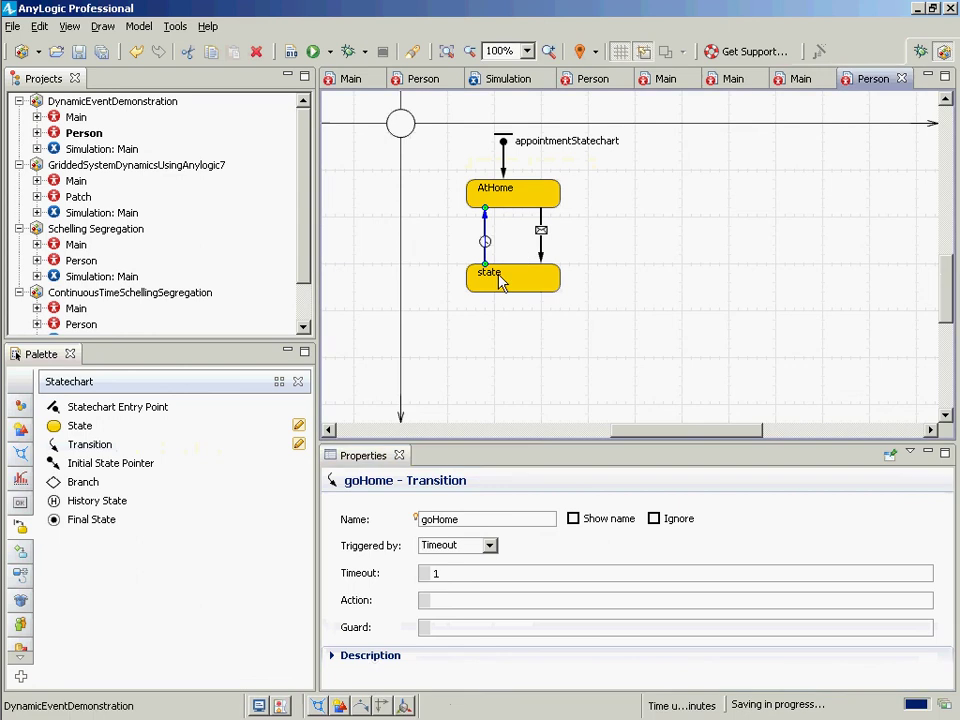
# Rename the lower state to AtAppointment and save the model
pyautogui.click(499, 276)
pyautogui.doubleClick(490, 520)
pyautogui.rightClick(490, 520)
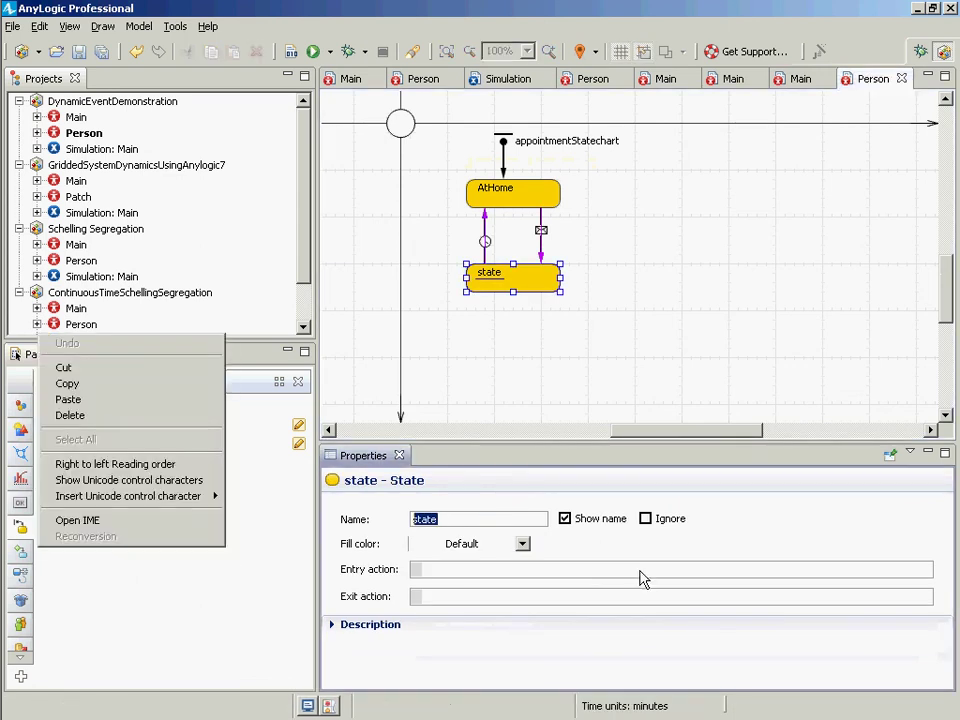
pyautogui.press('Escape')
pyautogui.write('At')
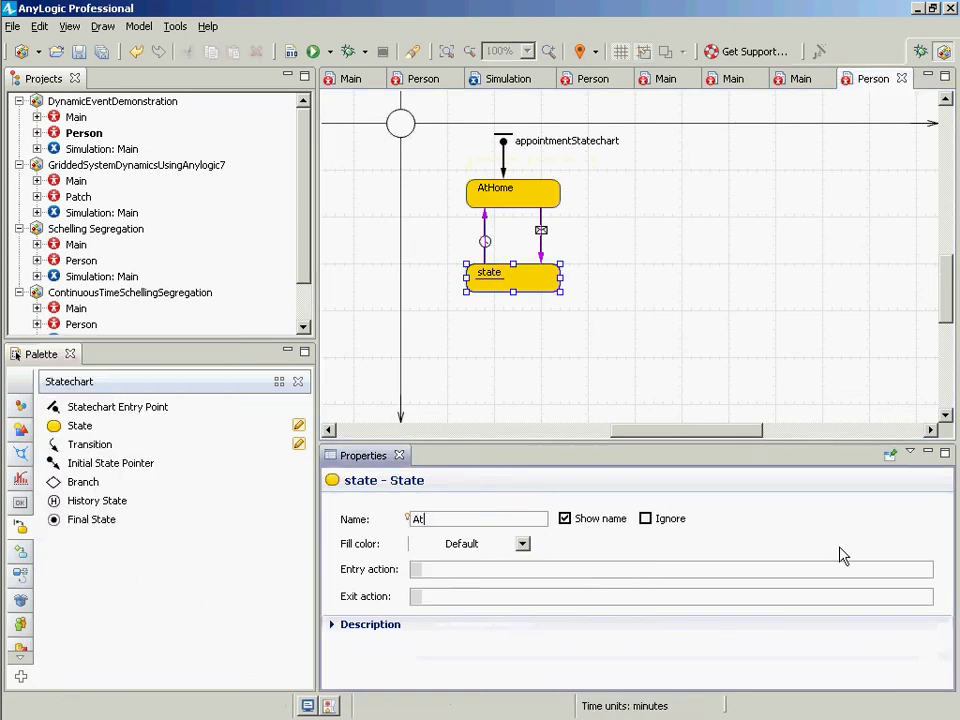
pyautogui.write('Appointment')
pyautogui.hotkey('ctrl', 's')
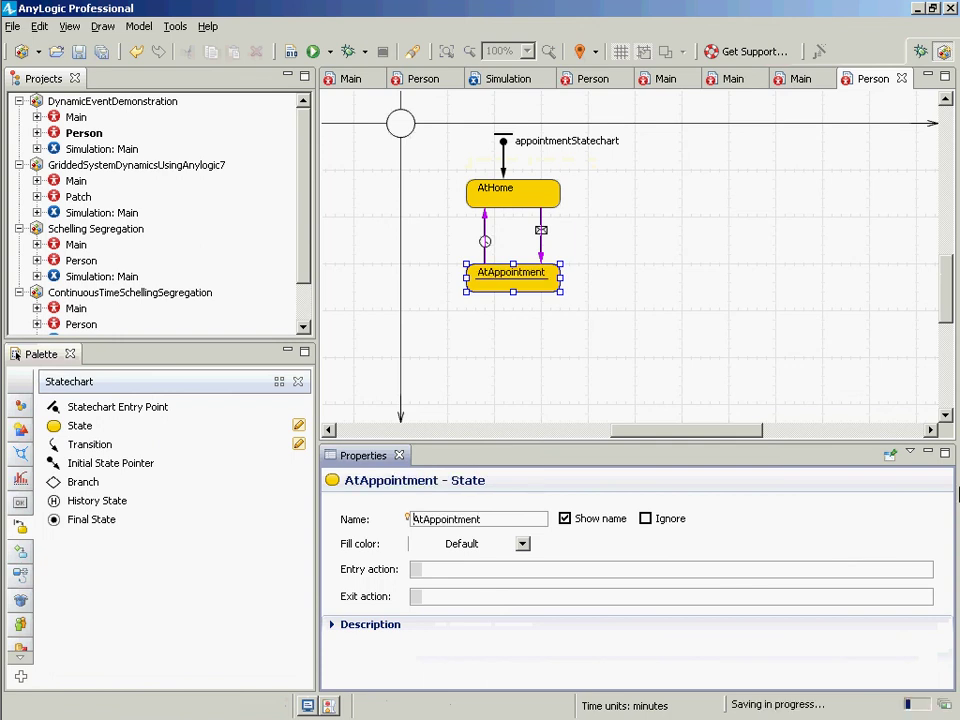
pyautogui.click(542, 252)
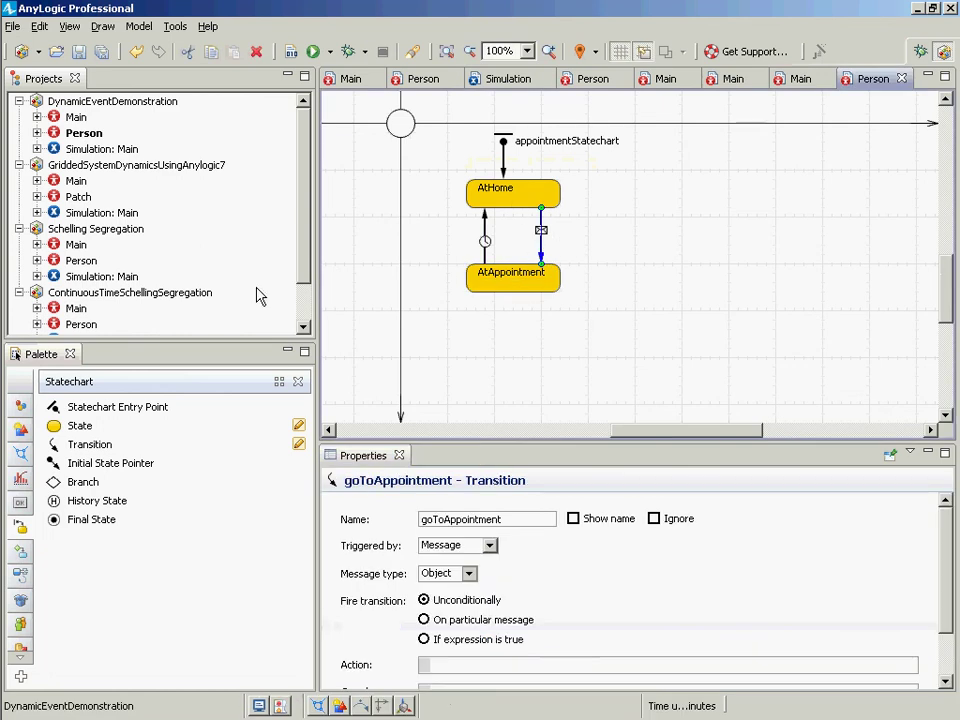
# Add a rate-triggered transition named walkin from AtHome to AtAppointment
pyautogui.moveTo(50, 444); pyautogui.dragTo(531, 212)
pyautogui.click(523, 232)
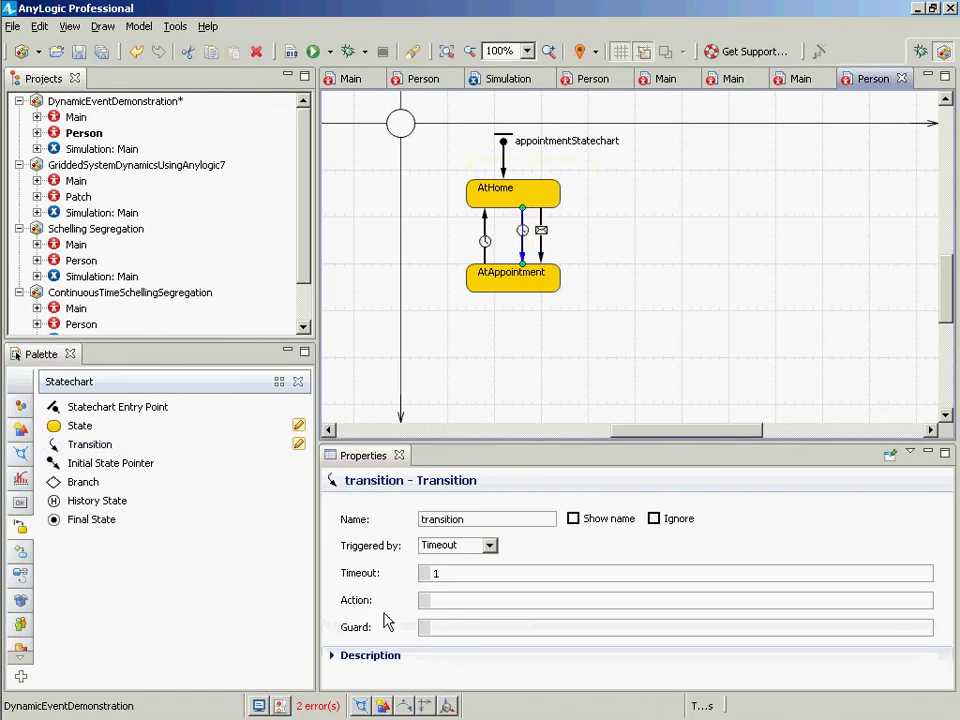
pyautogui.click(490, 546)
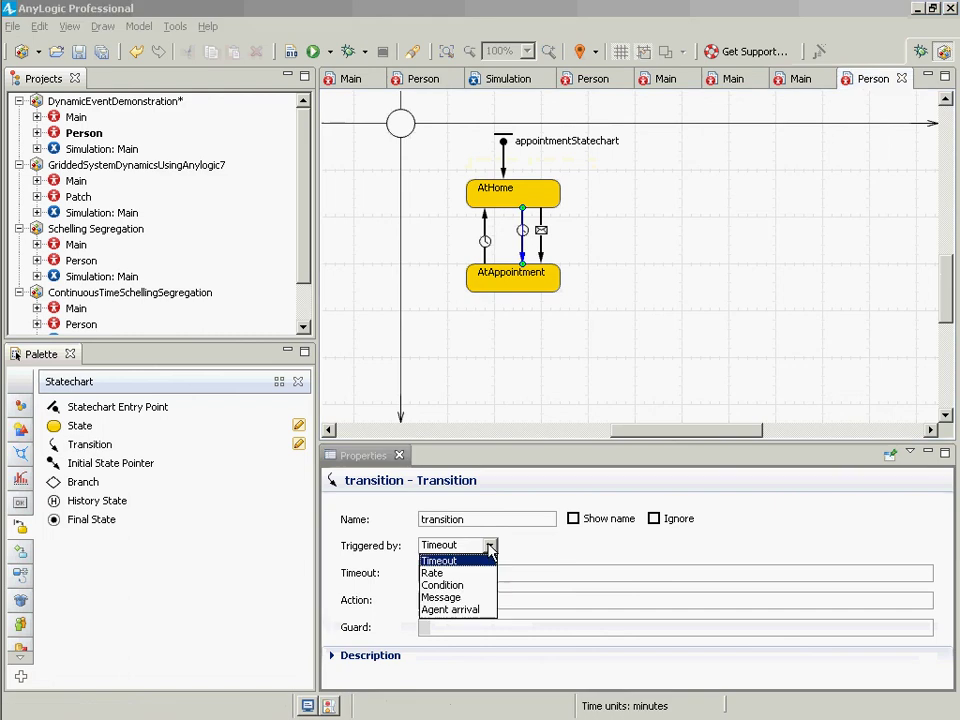
pyautogui.click(493, 573)
pyautogui.doubleClick(460, 519)
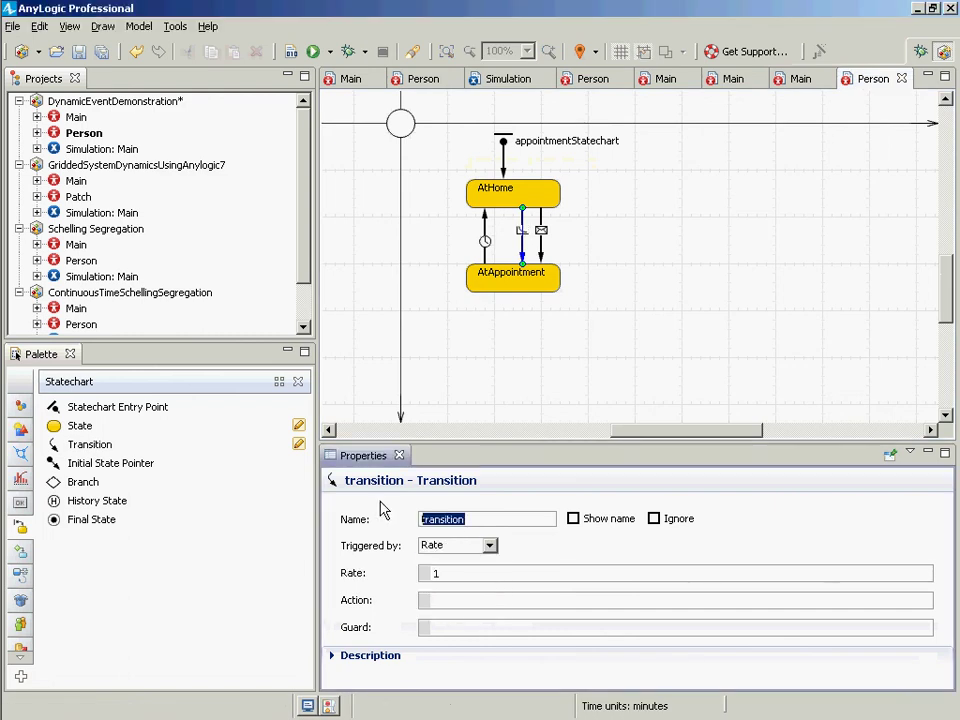
pyautogui.write('walkin')
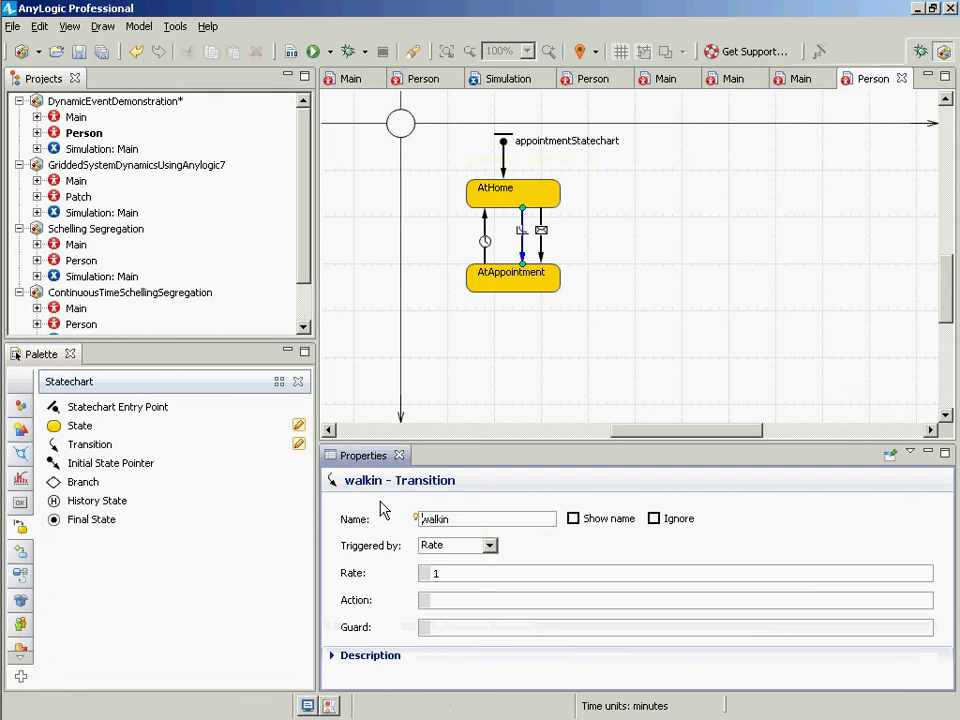
# Set the walkin transition's rate to 0.001 and save the project
pyautogui.click(489, 577)
pyautogui.press('BackSpace')
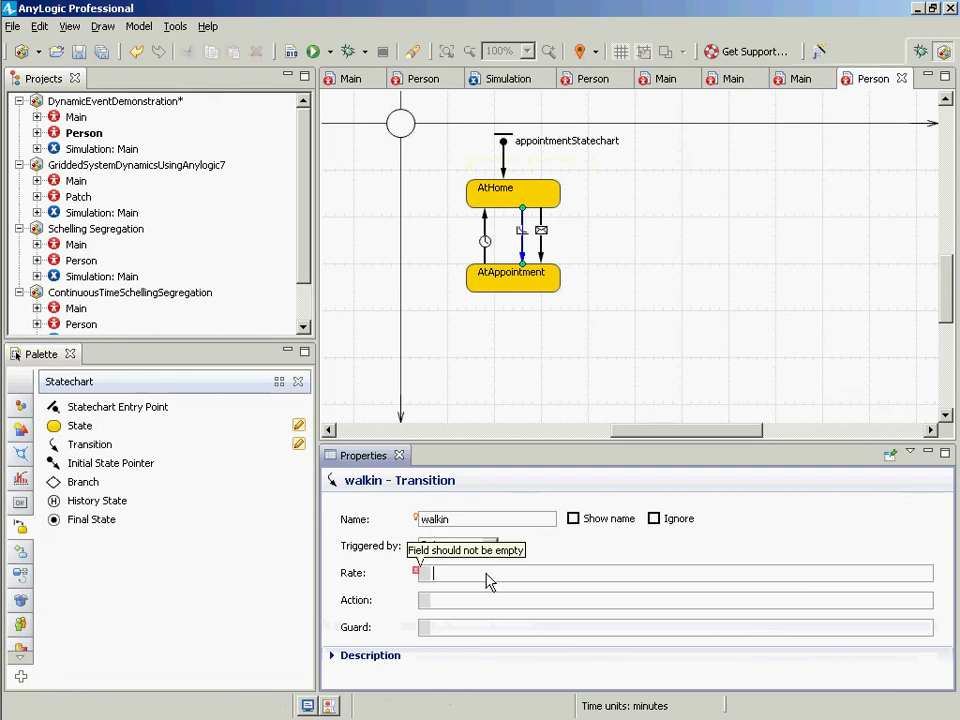
pyautogui.write('0.0')
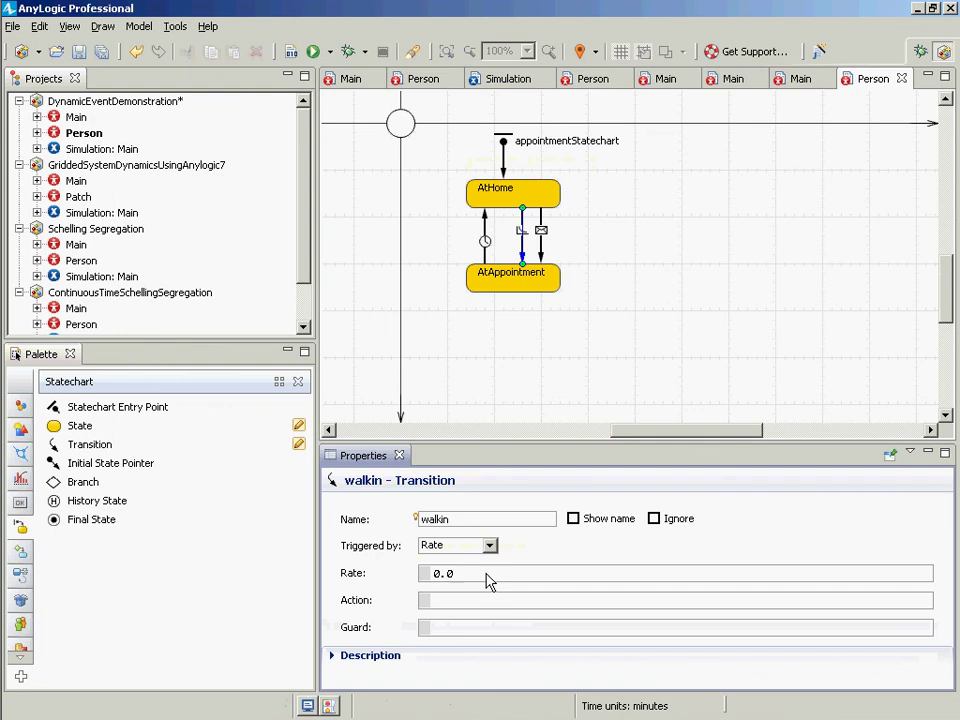
pyautogui.write('1')
pyautogui.click(487, 575)
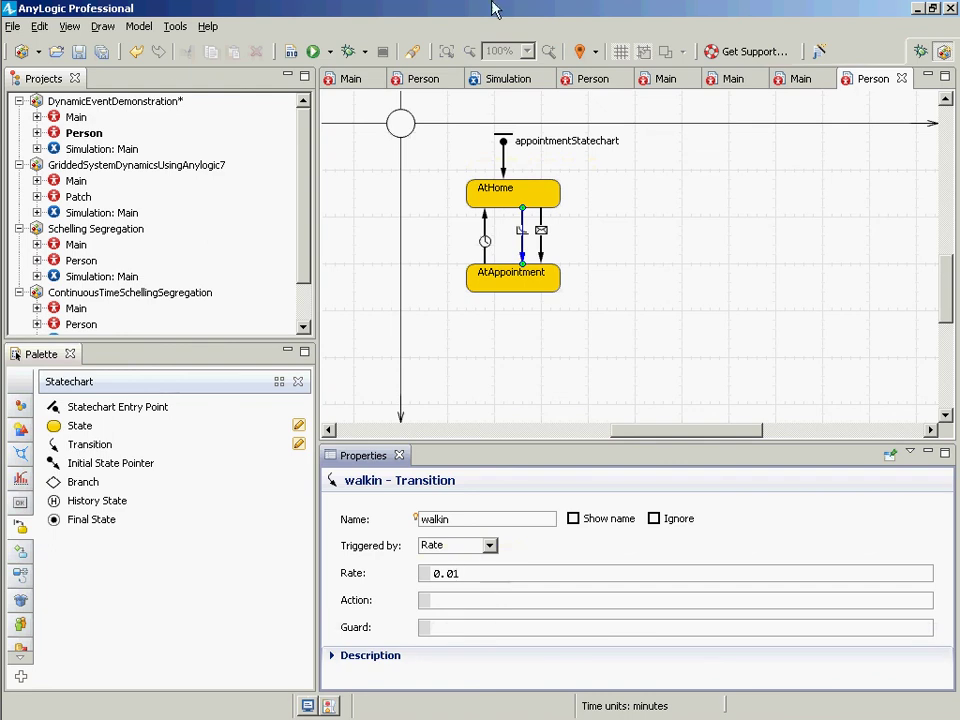
pyautogui.press('BackSpace')
pyautogui.write('01')
pyautogui.hotkey('ctrl', 's')
pyautogui.moveTo(8, 118)
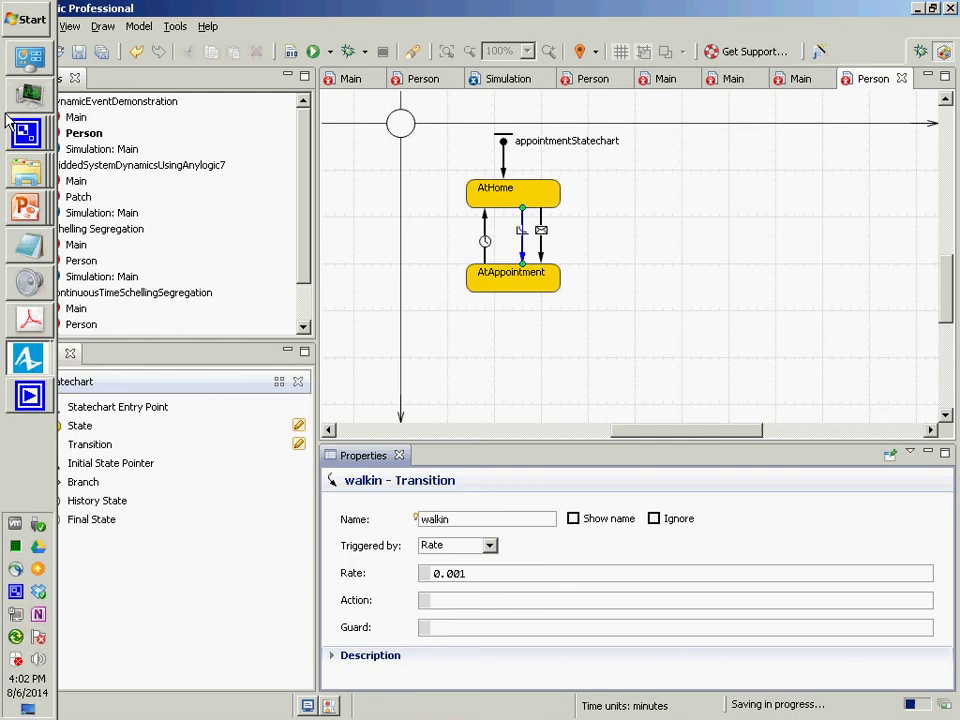
pyautogui.click(75, 118)
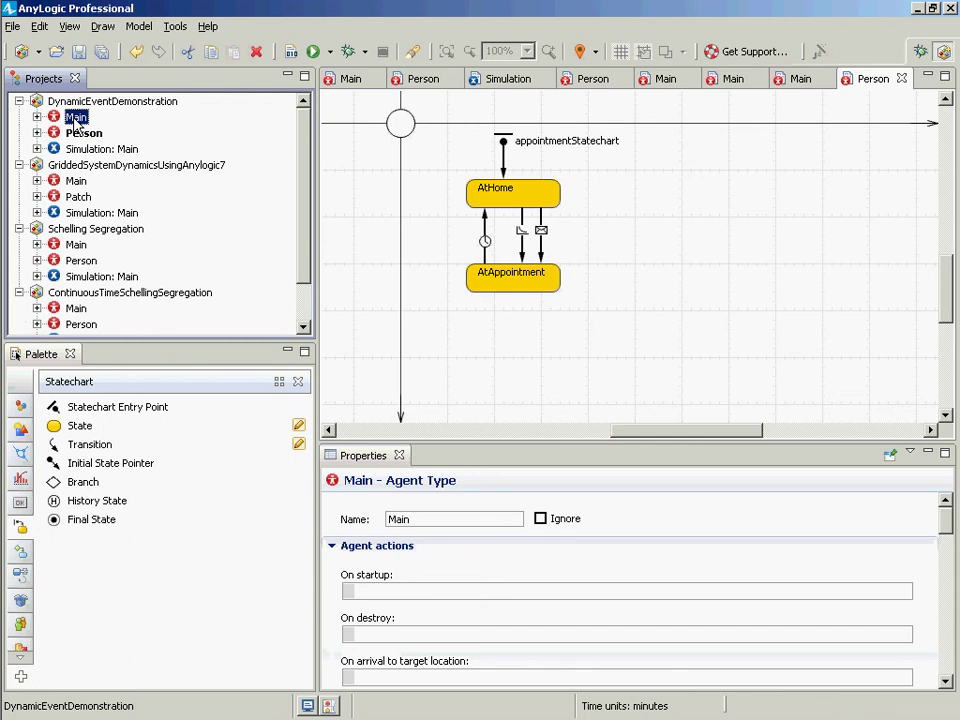
# Set the DynamicEventDemonstration model's time units to days
pyautogui.press('Up')
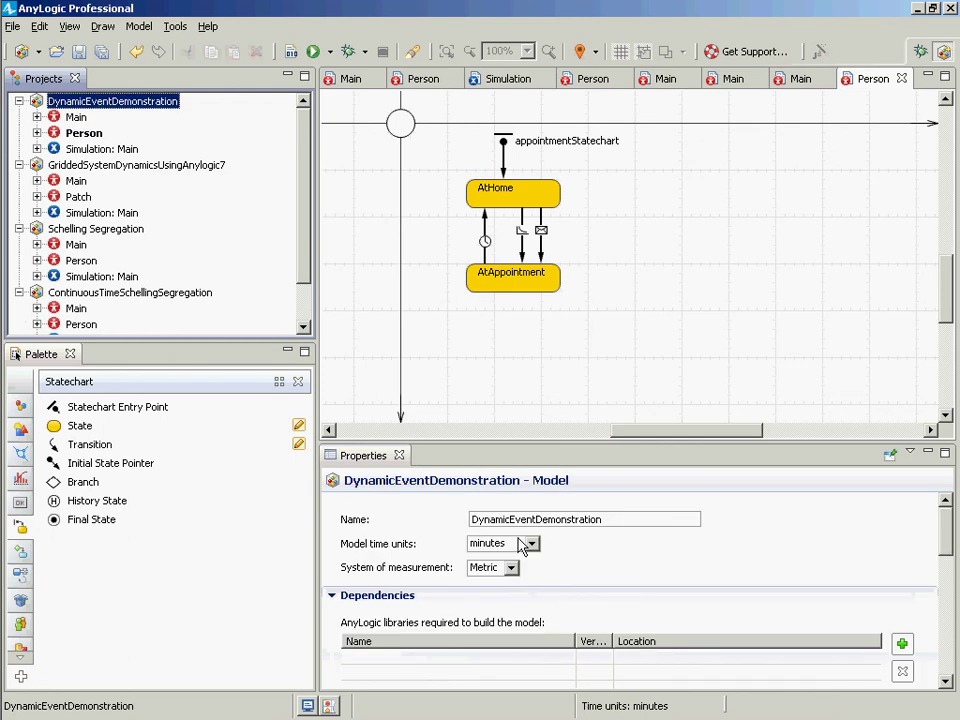
pyautogui.click(521, 548)
pyautogui.click(503, 609)
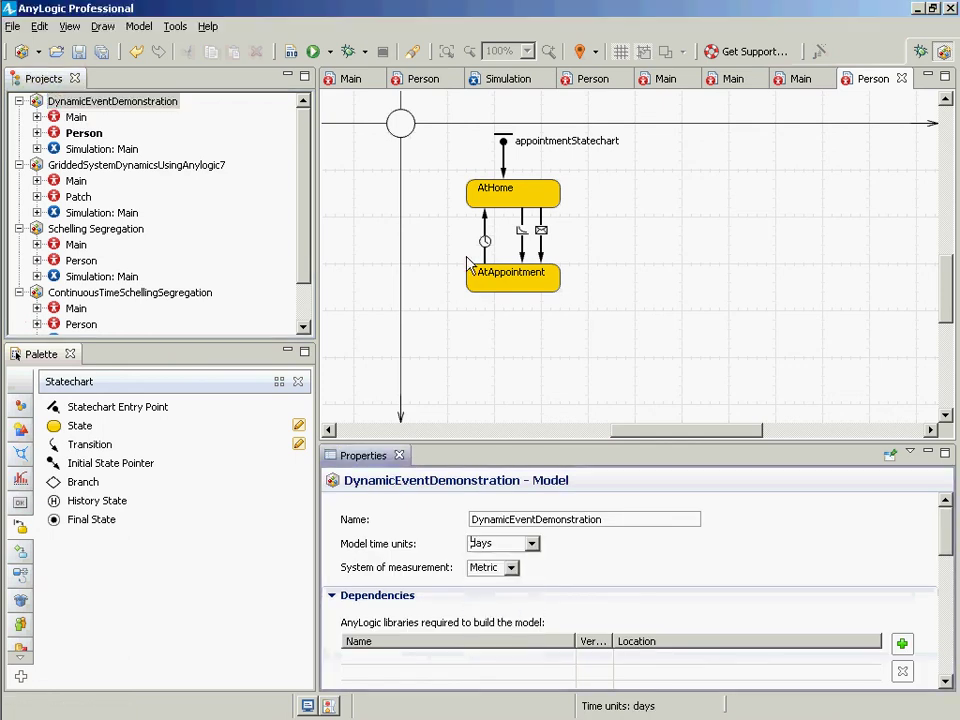
# Change the goHome transition's timeout from 1 to 1*hour()
pyautogui.click(485, 235)
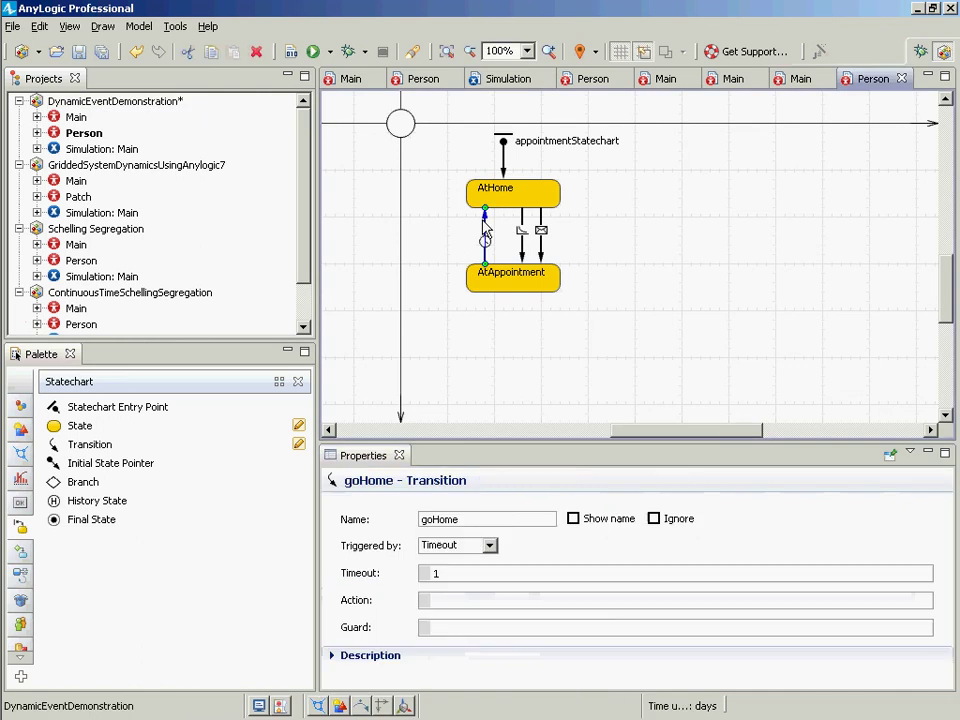
pyautogui.click(437, 573)
pyautogui.doubleClick(436, 573)
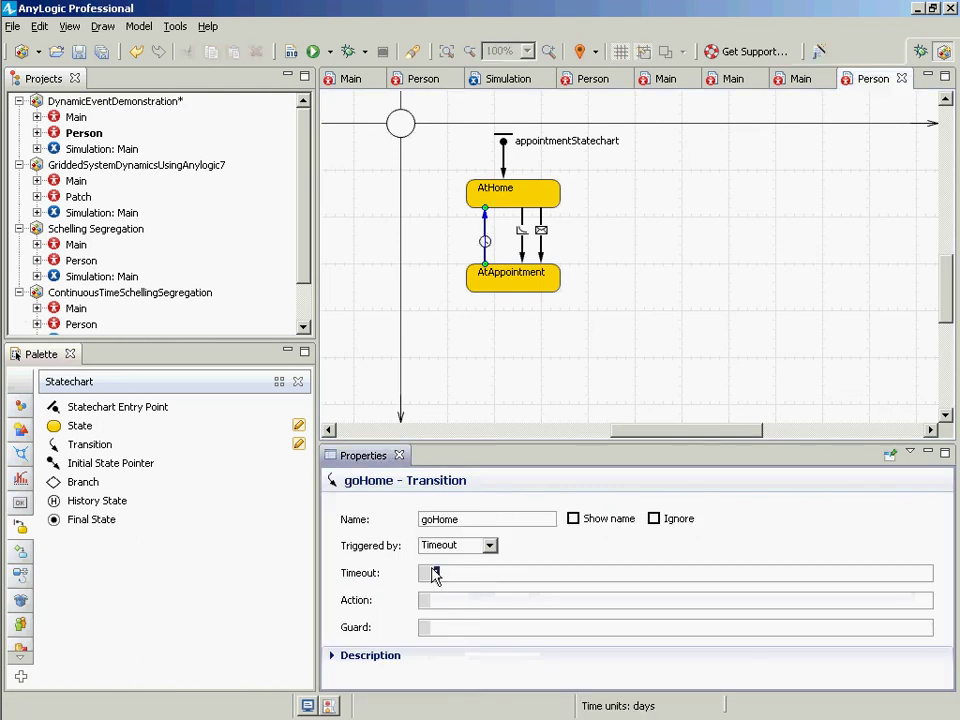
pyautogui.write('1*hour()')
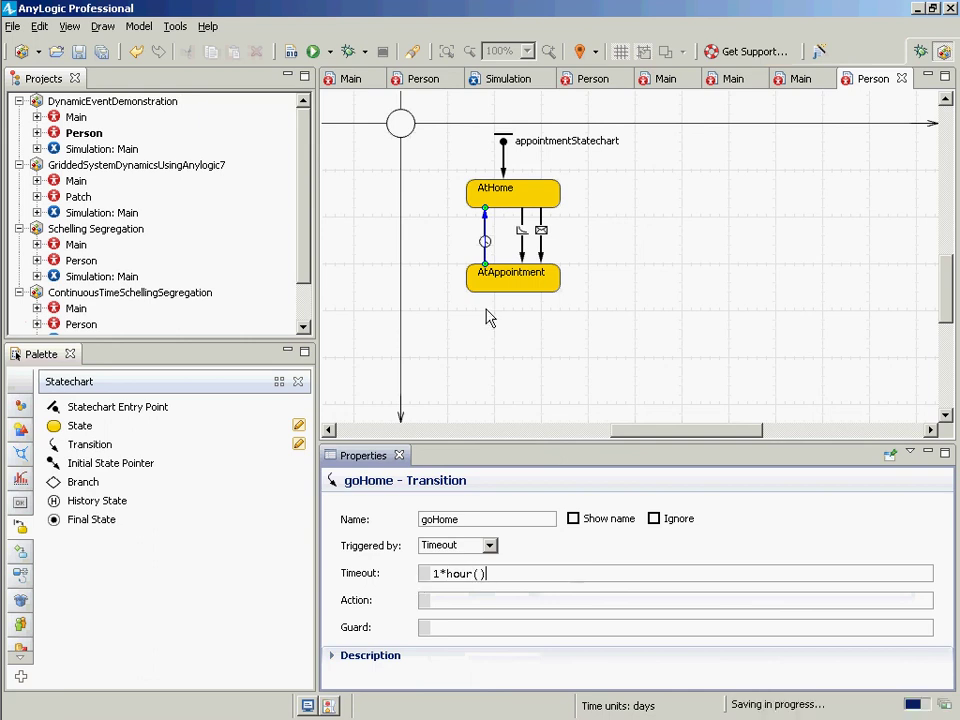
pyautogui.click(522, 254)
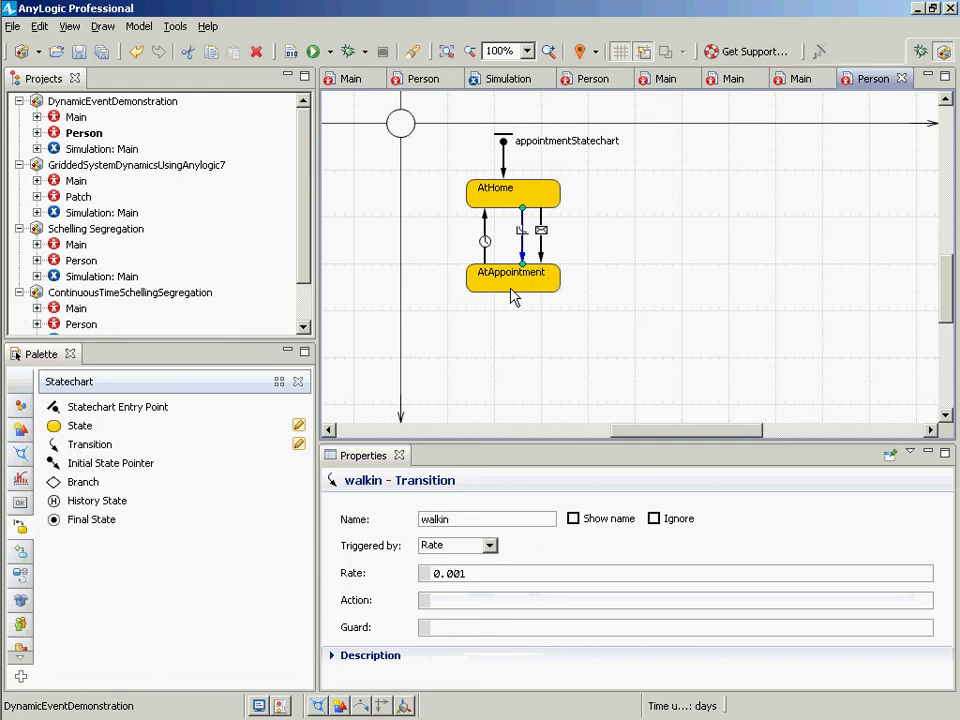
pyautogui.click(486, 250)
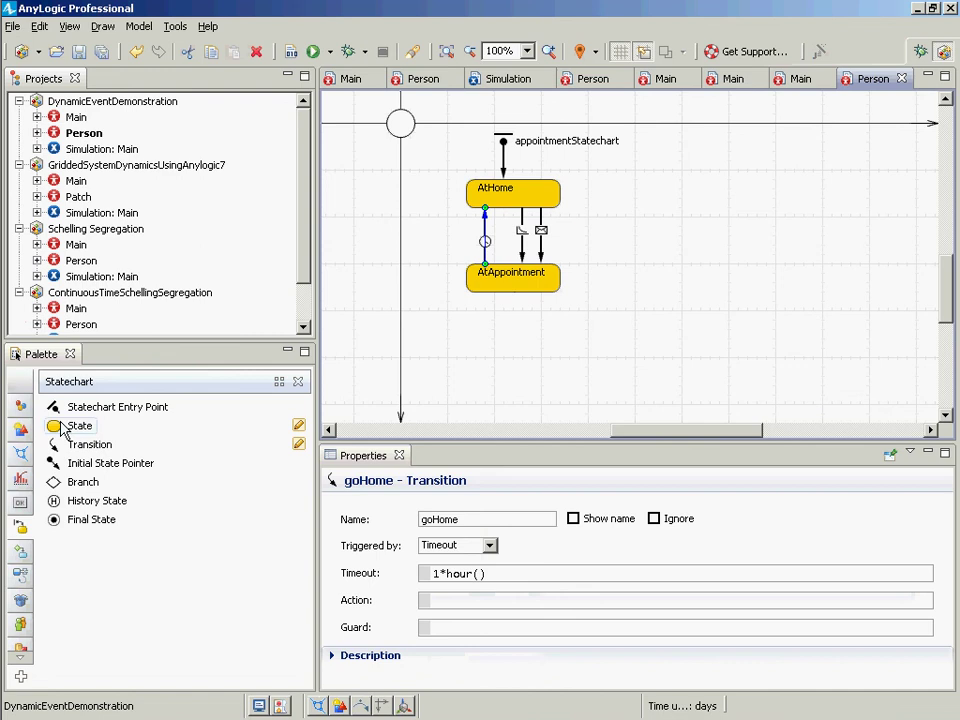
pyautogui.click(21, 407)
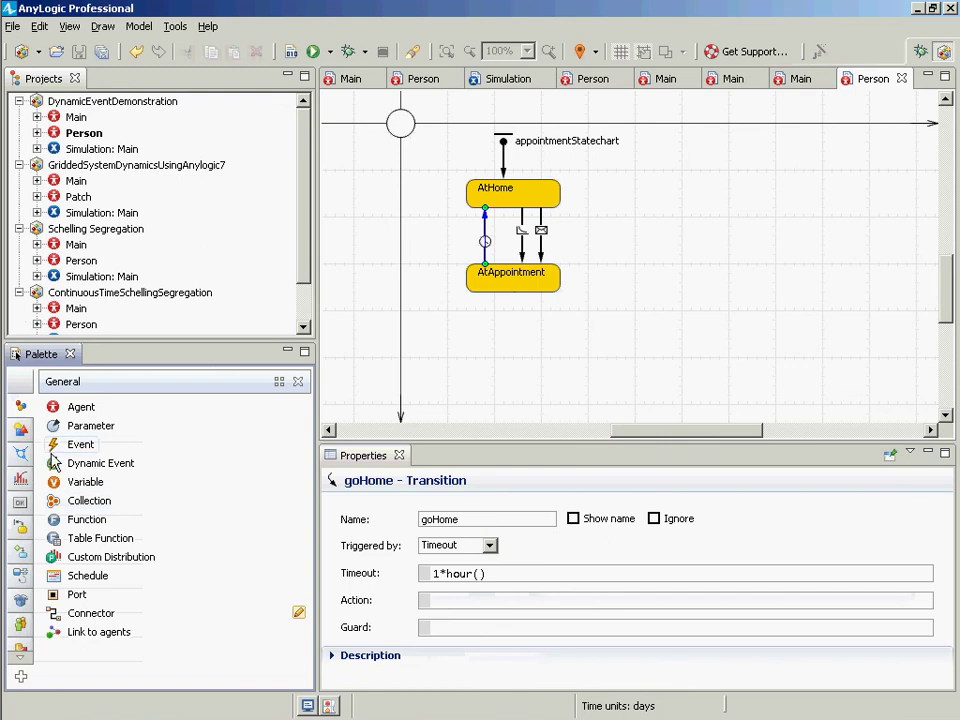
# Drop a dynamic event below the appointment statechart and name it scheduledAppointmentDue
pyautogui.moveTo(53, 460); pyautogui.dragTo(433, 357)
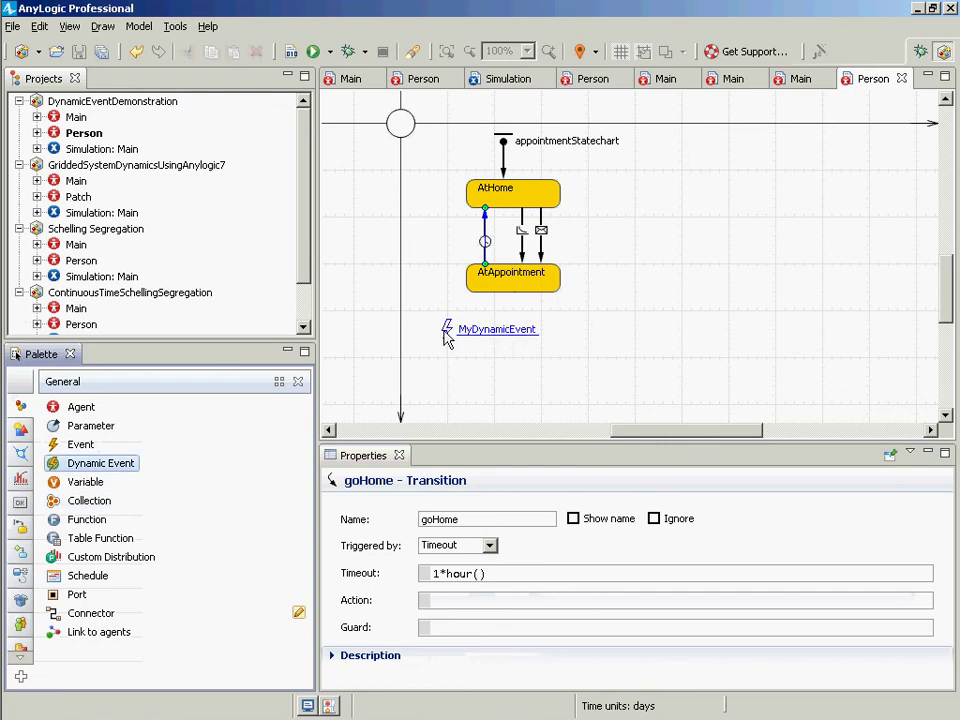
pyautogui.write('schedule')
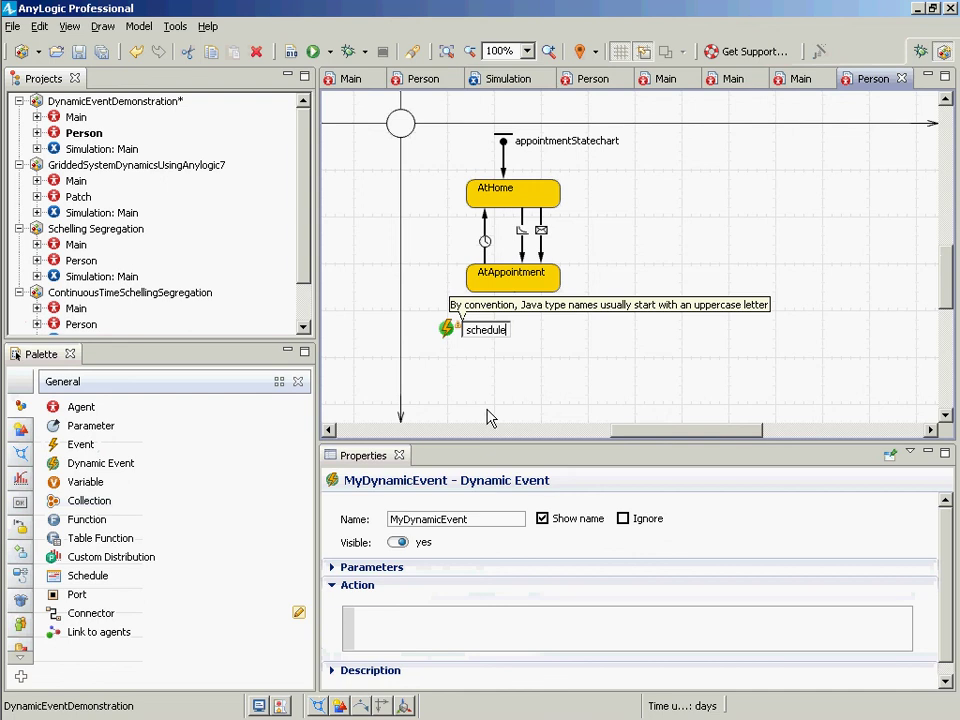
pyautogui.press('BackSpace')
pyautogui.press('BackSpace')
pyautogui.press('BackSpace')
pyautogui.press('BackSpace')
pyautogui.press('BackSpace')
pyautogui.press('BackSpace')
pyautogui.press('BackSpace')
pyautogui.press('BackSpace')
pyautogui.write('attendSchedule')
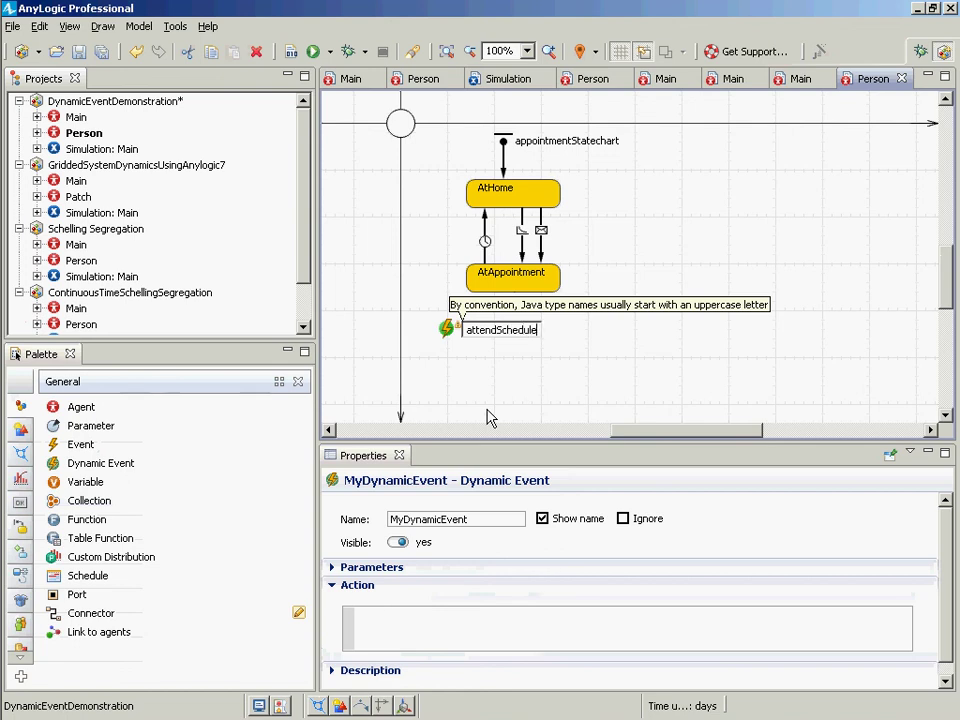
pyautogui.press('BackSpace')
pyautogui.press('BackSpace')
pyautogui.press('BackSpace')
pyautogui.press('BackSpace')
pyautogui.press('BackSpace')
pyautogui.press('BackSpace')
pyautogui.press('BackSpace')
pyautogui.press('BackSpace')
pyautogui.press('BackSpace')
pyautogui.press('BackSpace')
pyautogui.press('BackSpace')
pyautogui.press('BackSpace')
pyautogui.press('BackSpace')
pyautogui.press('BackSpace')
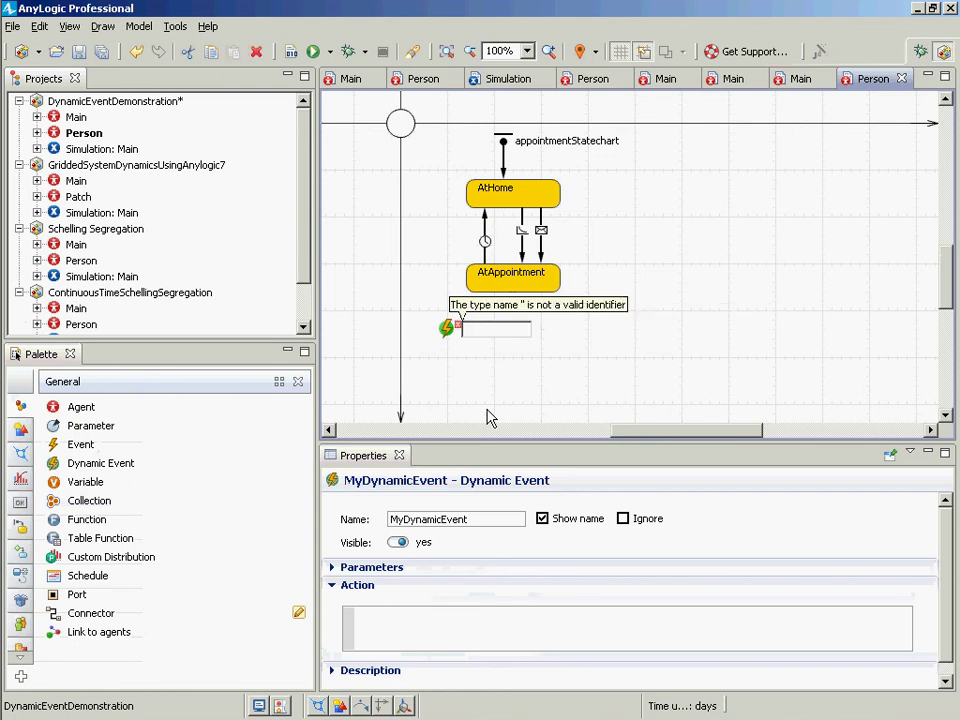
pyautogui.write('scheduledA')
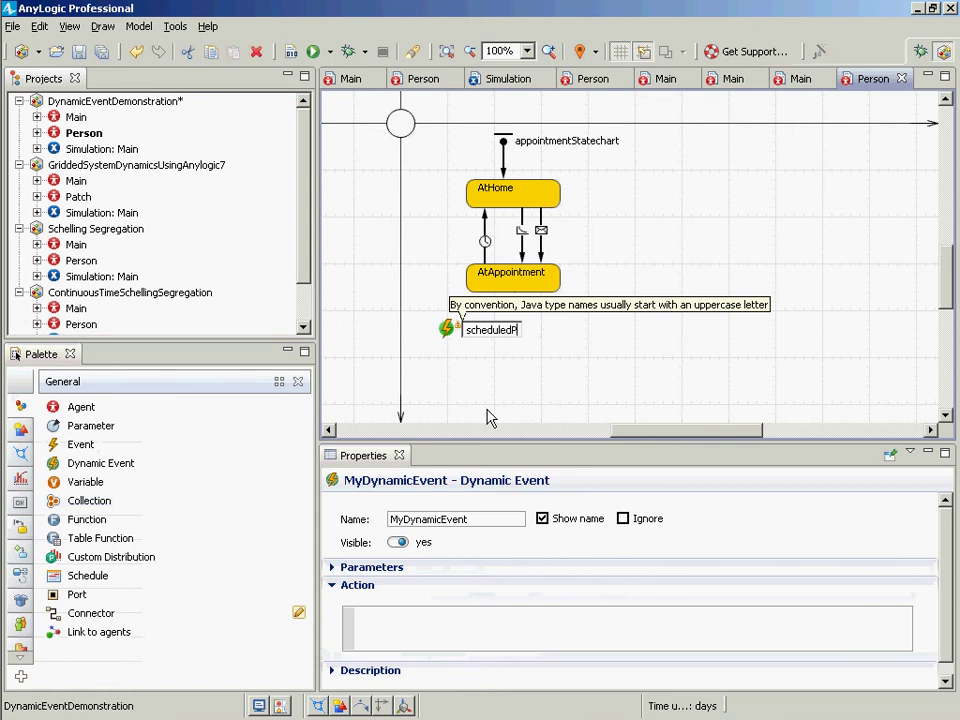
pyautogui.write('ppointmentDue')
pyautogui.press('Return')
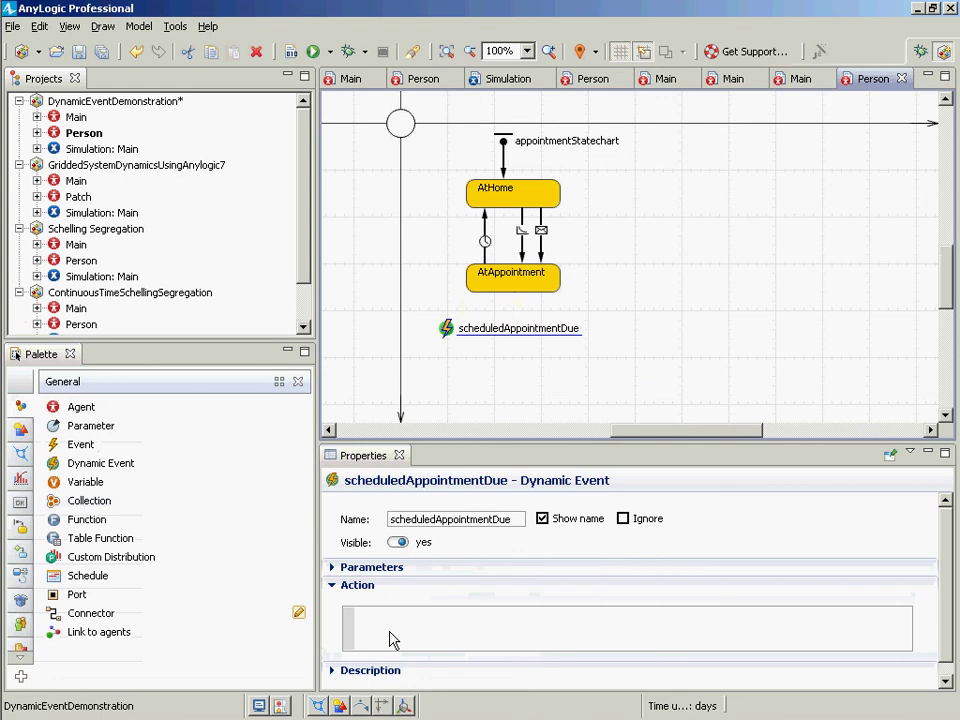
# Expand the event's parameters, enlarge the properties area and save the project
pyautogui.click(345, 568)
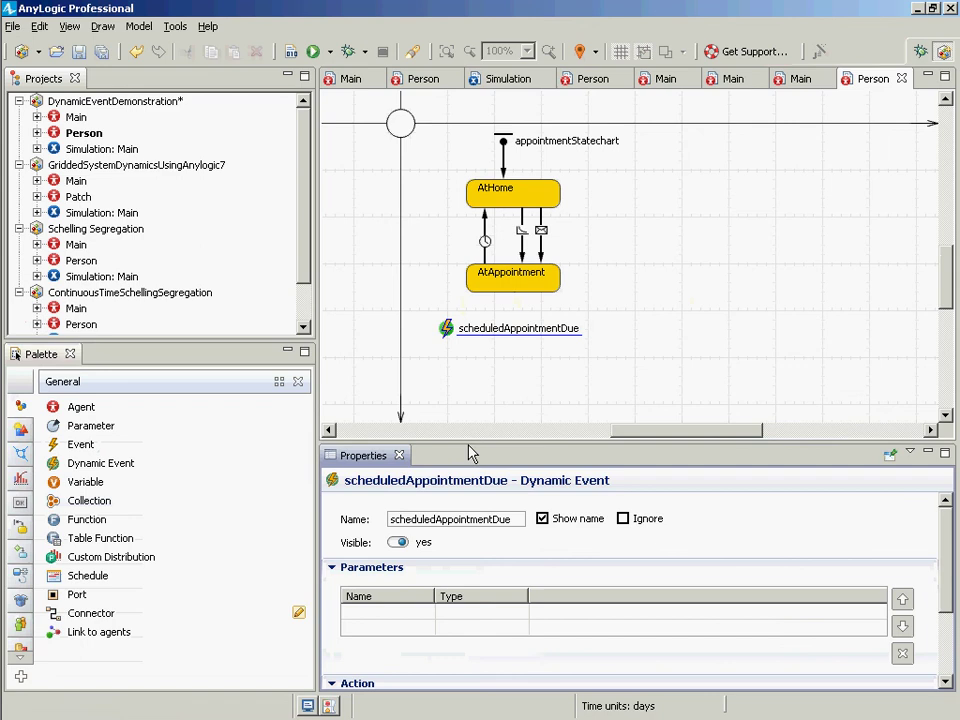
pyautogui.moveTo(467, 446); pyautogui.dragTo(484, 369)
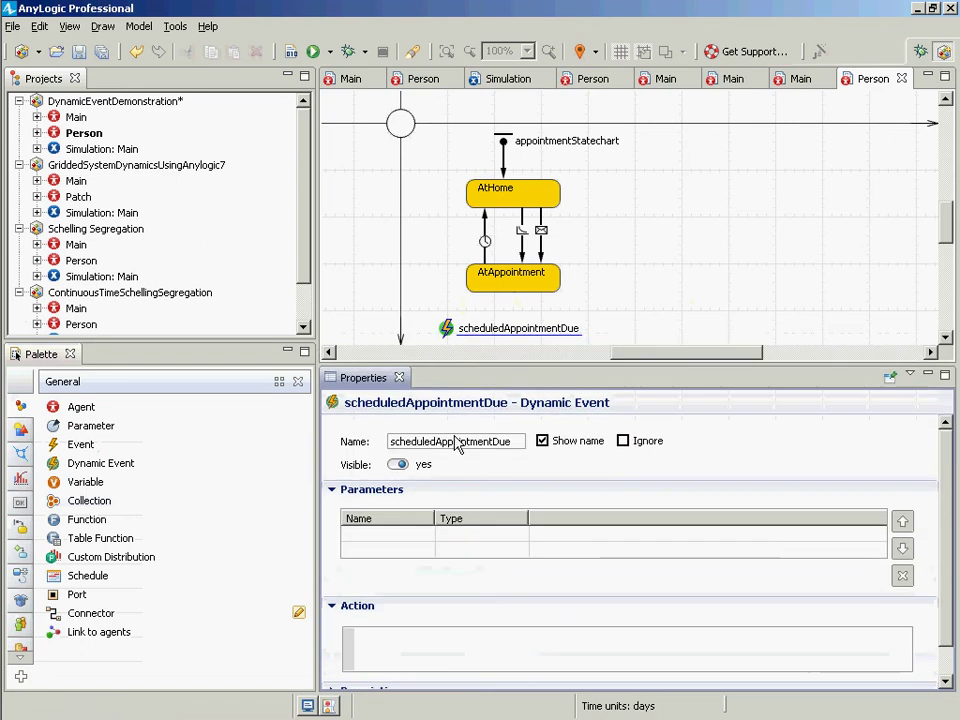
pyautogui.hotkey('ctrl', 's')
pyautogui.click(945, 338)
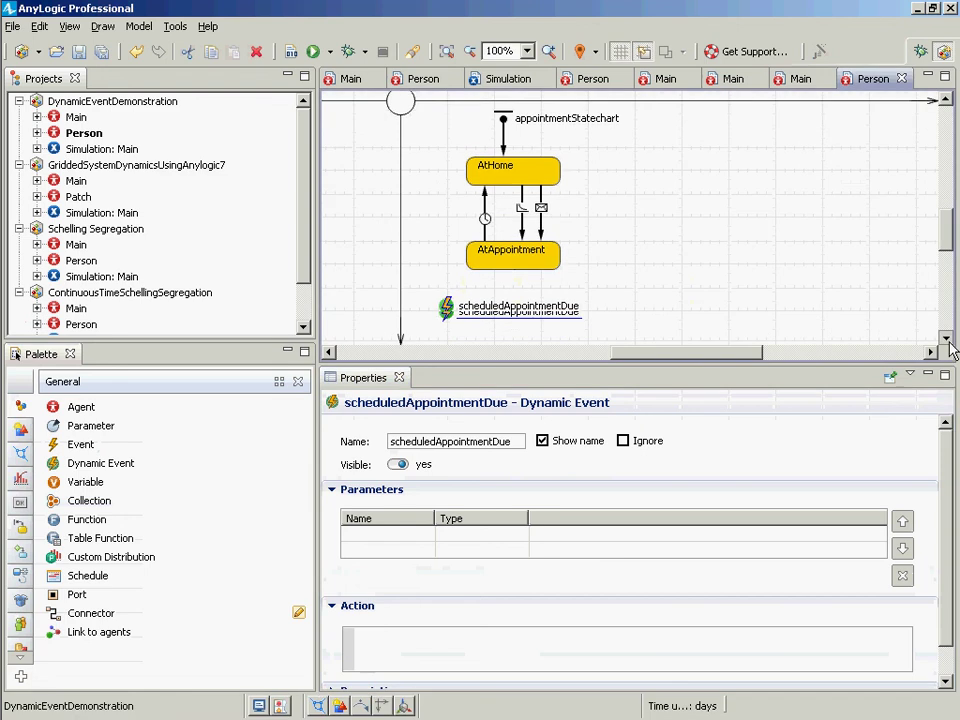
pyautogui.click(946, 339)
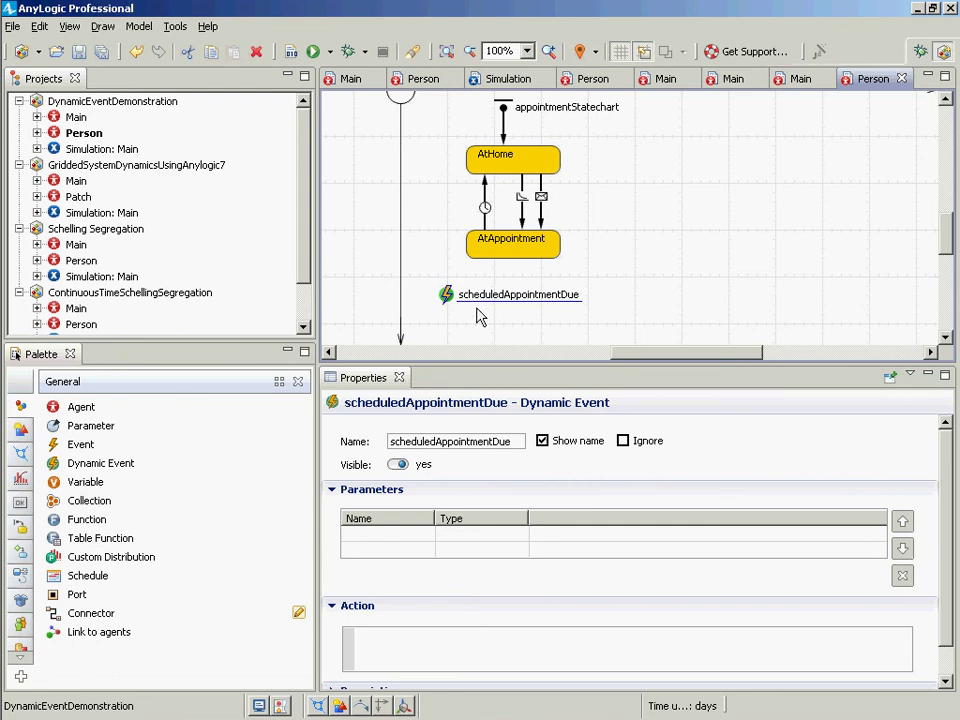
# Draft an 'if (randomTrue' action on goHome, then clear it so the action stays empty
pyautogui.click(485, 206)
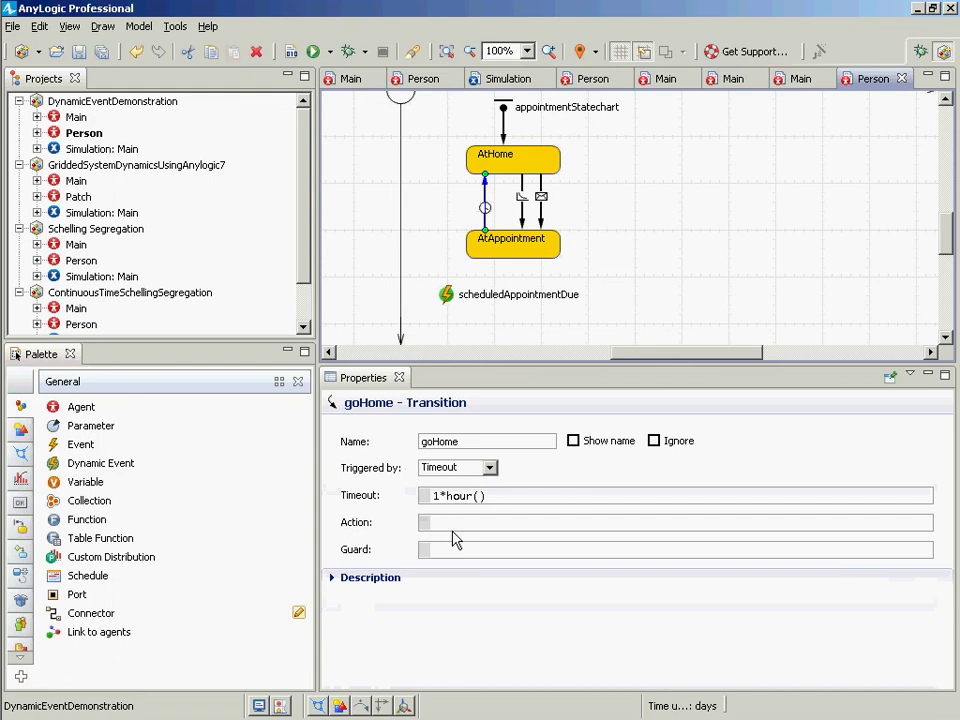
pyautogui.click(490, 526)
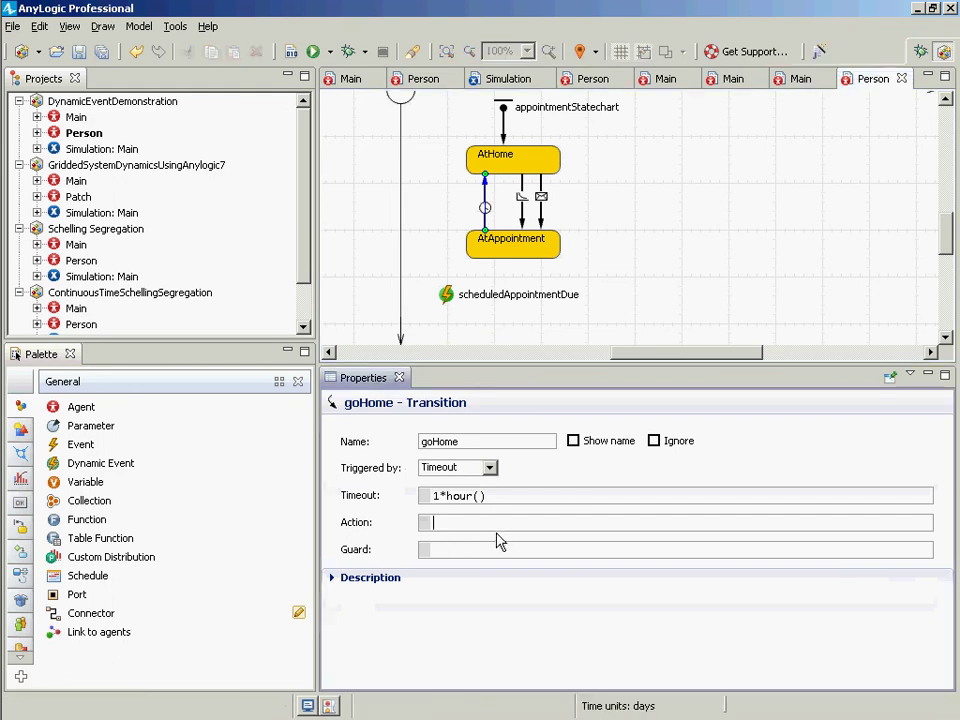
pyautogui.write('if (R')
pyautogui.press('BackSpace')
pyautogui.write('randomTrue')
pyautogui.hotkey('ctrl', 'a')
pyautogui.press('BackSpace')
# Move AtAppointment and the scheduledAppointmentDue event lower and lengthen the goHome transition
pyautogui.click(485, 201)
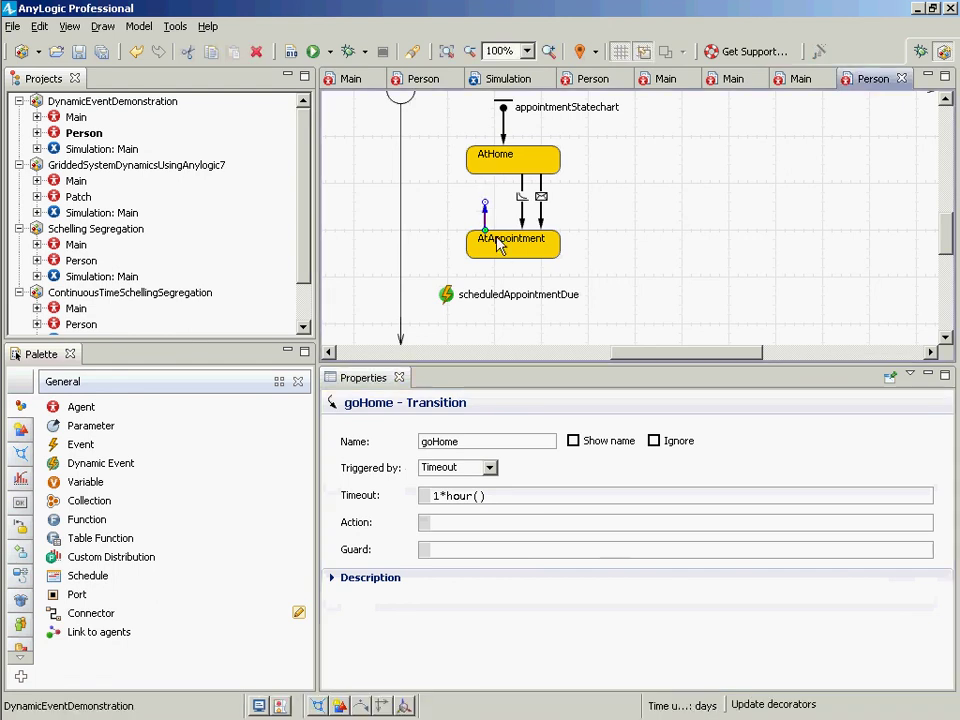
pyautogui.moveTo(499, 246); pyautogui.dragTo(506, 294)
pyautogui.moveTo(444, 303); pyautogui.dragTo(434, 348)
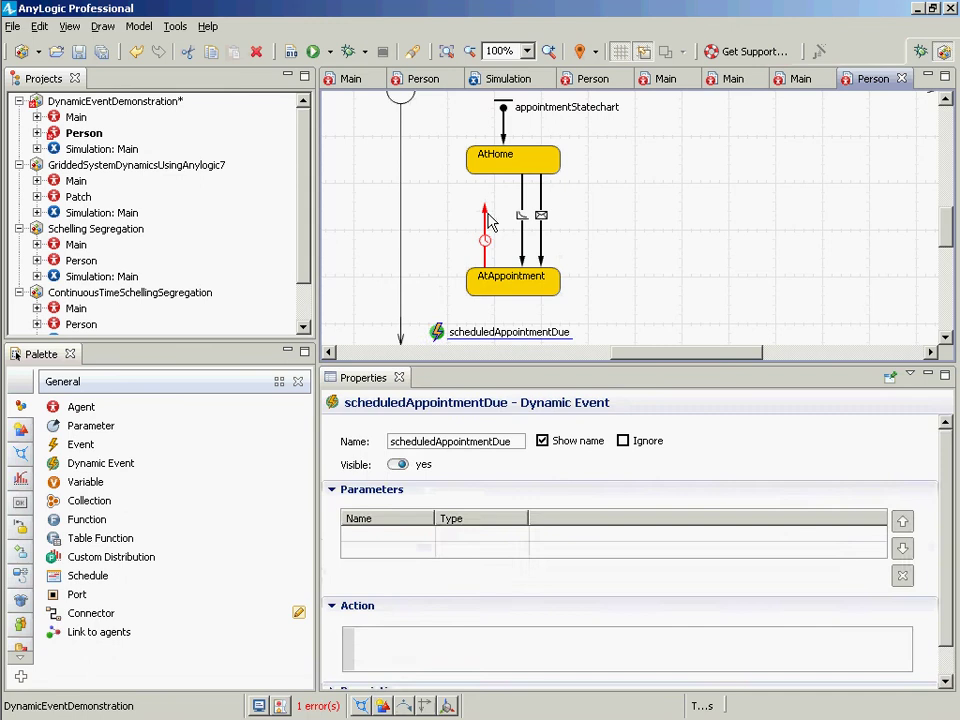
pyautogui.click(485, 215)
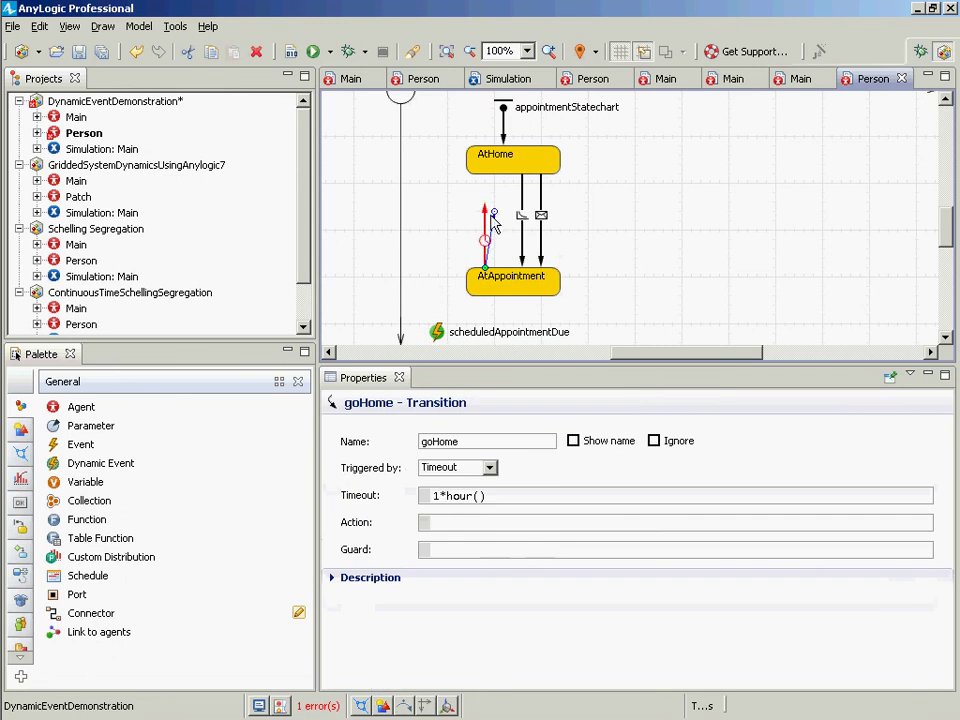
pyautogui.moveTo(487, 208); pyautogui.dragTo(485, 230)
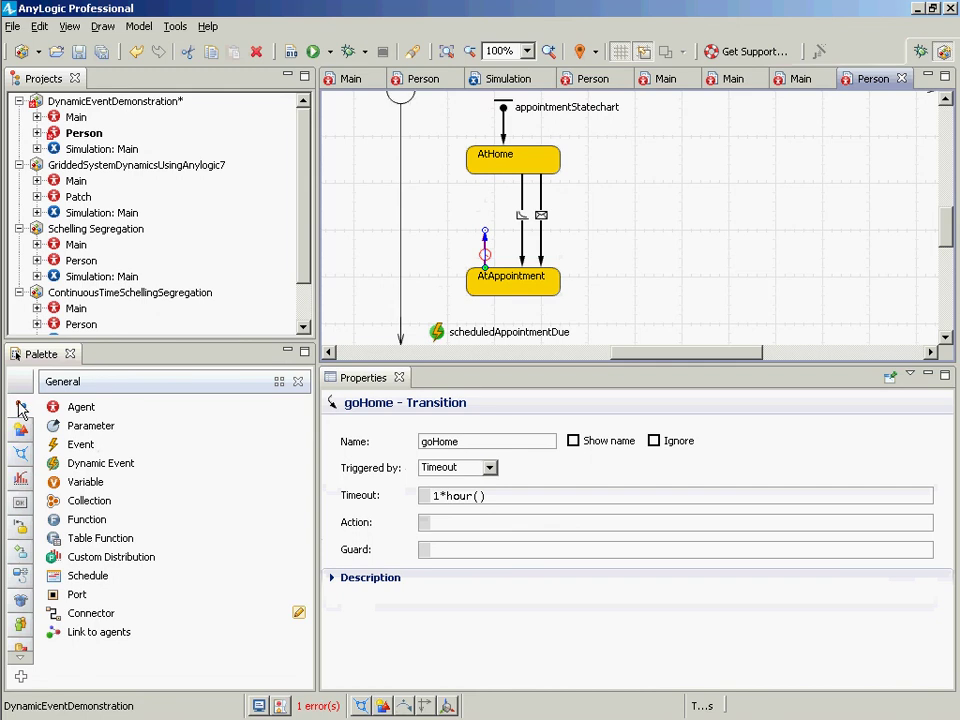
# Insert a branch onto the goHome transition, deleting an accidentally added state
pyautogui.moveTo(20, 410)
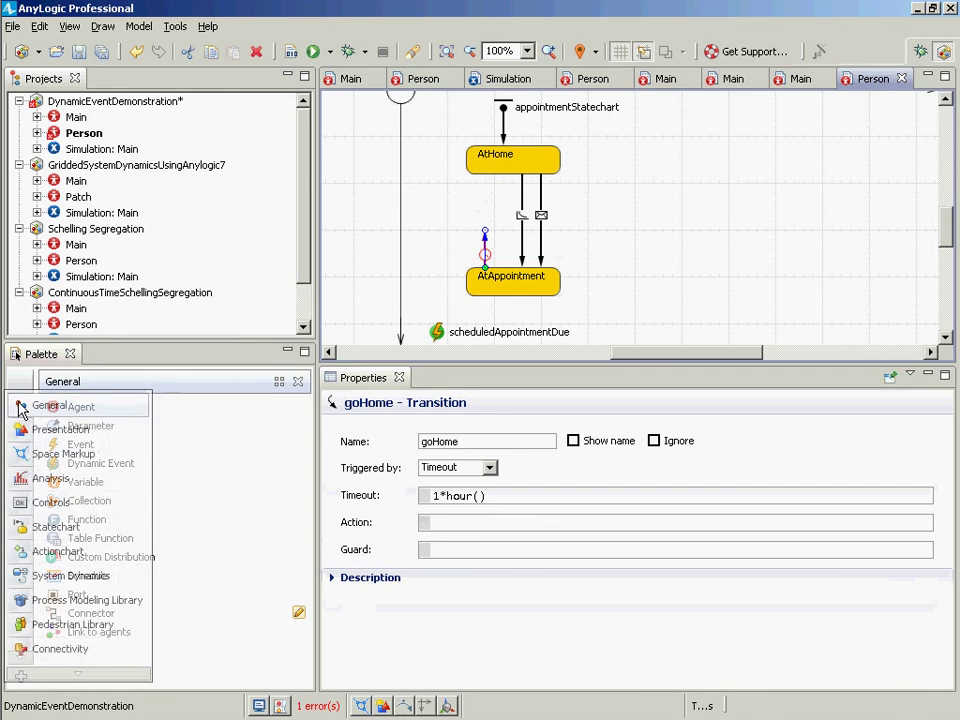
pyautogui.click(56, 526)
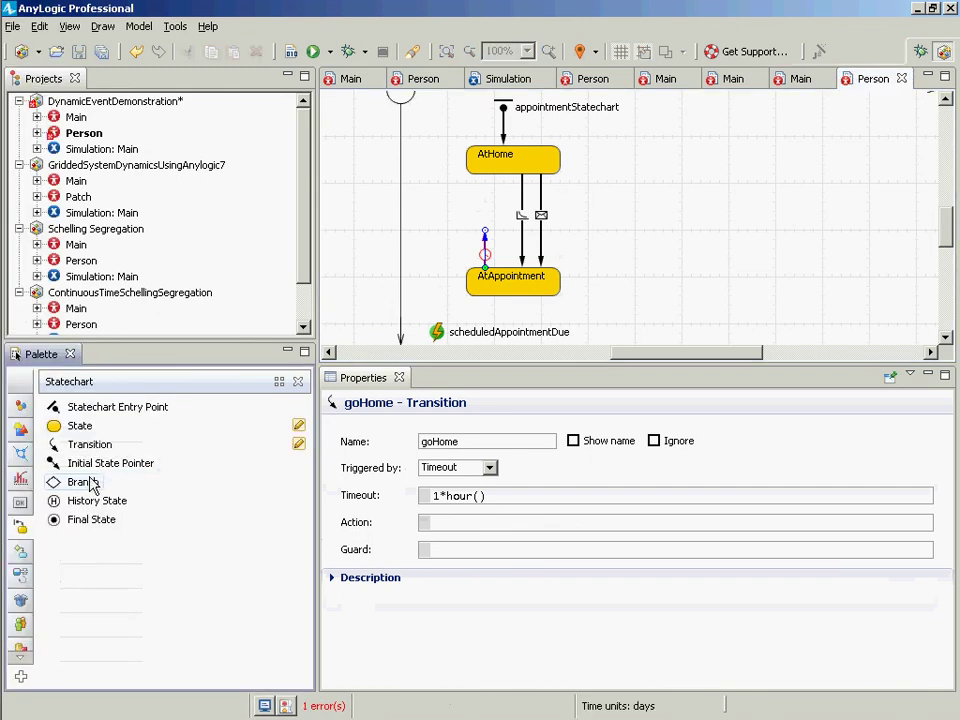
pyautogui.moveTo(90, 482); pyautogui.dragTo(484, 222)
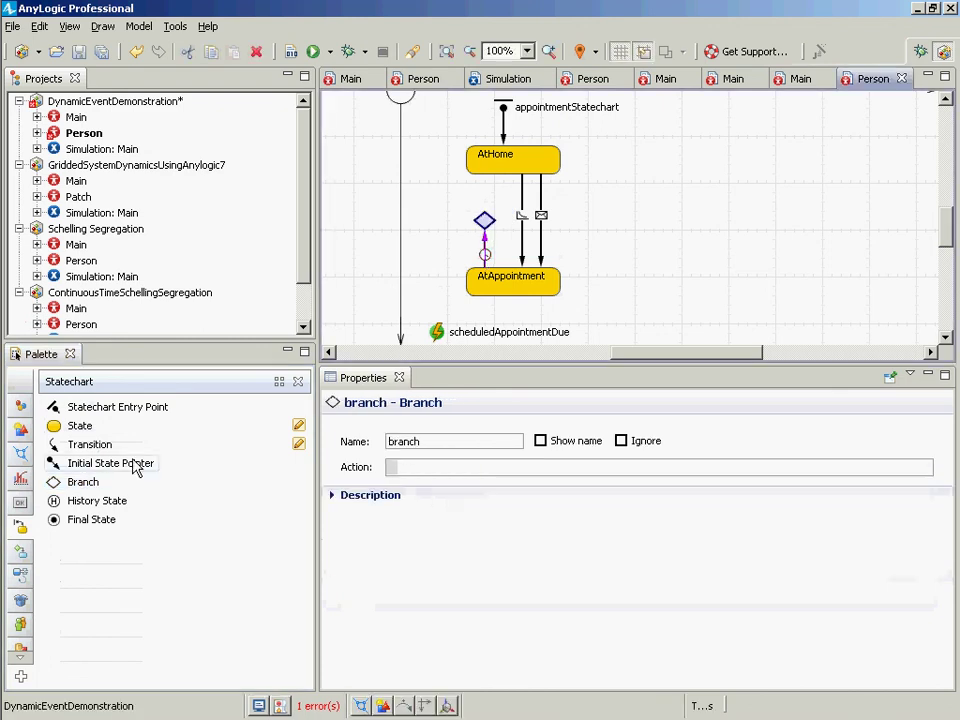
pyautogui.moveTo(85, 426); pyautogui.dragTo(345, 302)
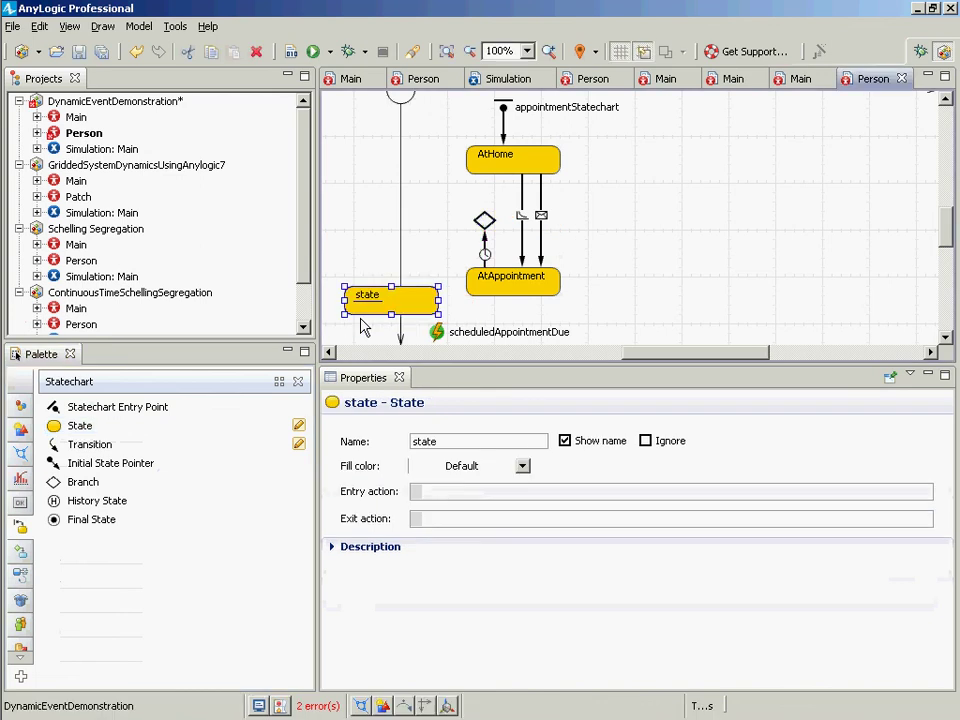
pyautogui.press('Delete')
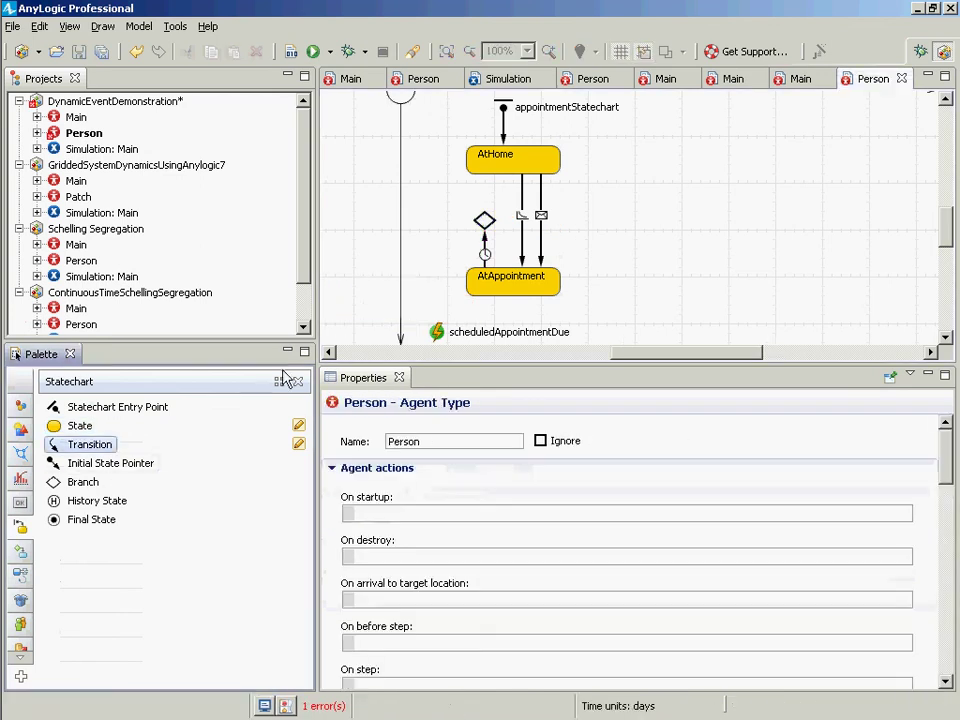
# Connect two transitions, transition and transition1, from the branch back to AtHome and save
pyautogui.click(484, 230)
pyautogui.click(473, 267)
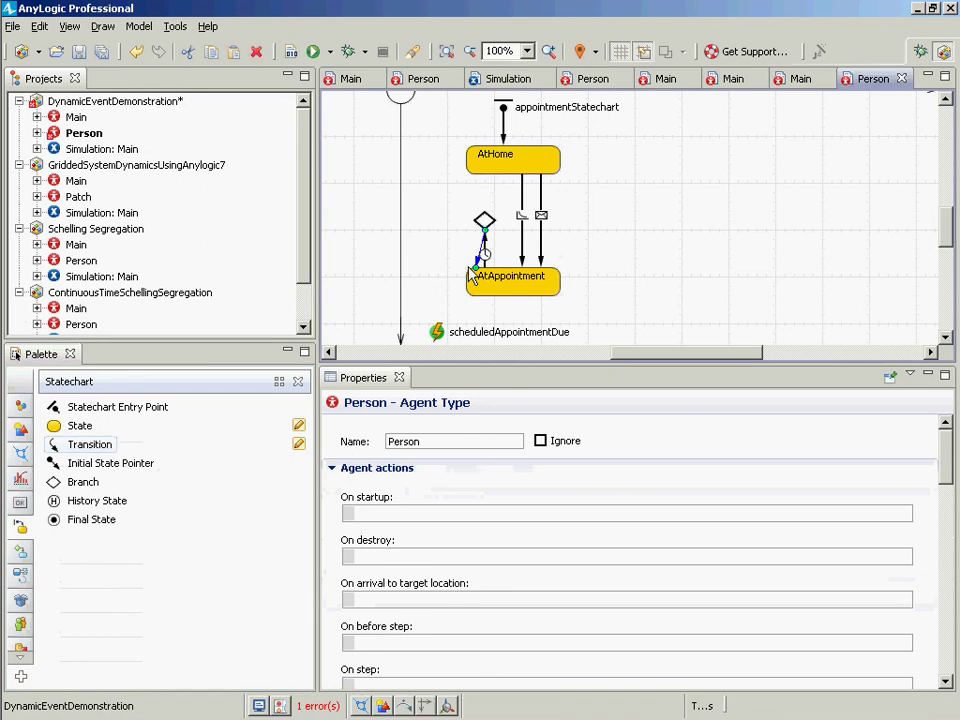
pyautogui.moveTo(478, 270); pyautogui.dragTo(486, 175)
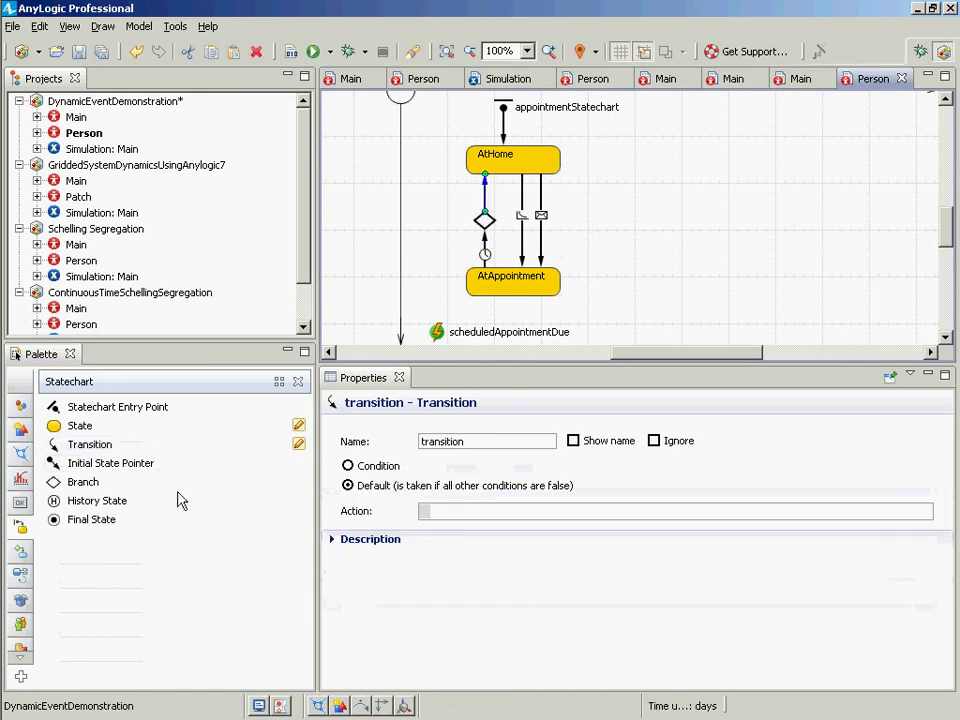
pyautogui.click(89, 444)
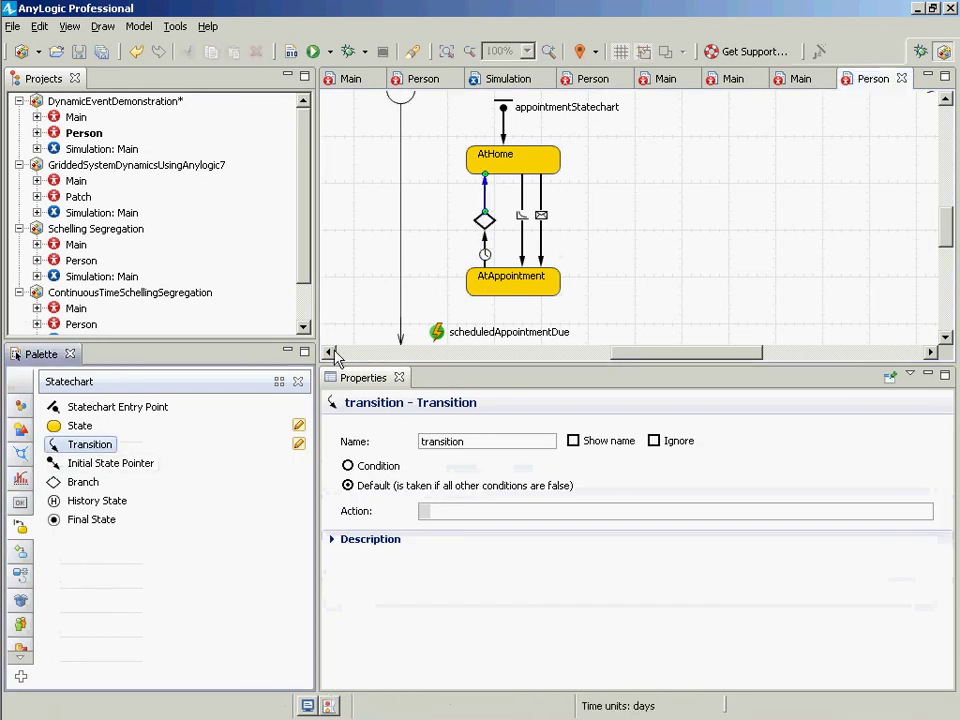
pyautogui.click(513, 212)
pyautogui.click(513, 258)
pyautogui.moveTo(517, 215); pyautogui.dragTo(499, 231)
pyautogui.click(484, 220)
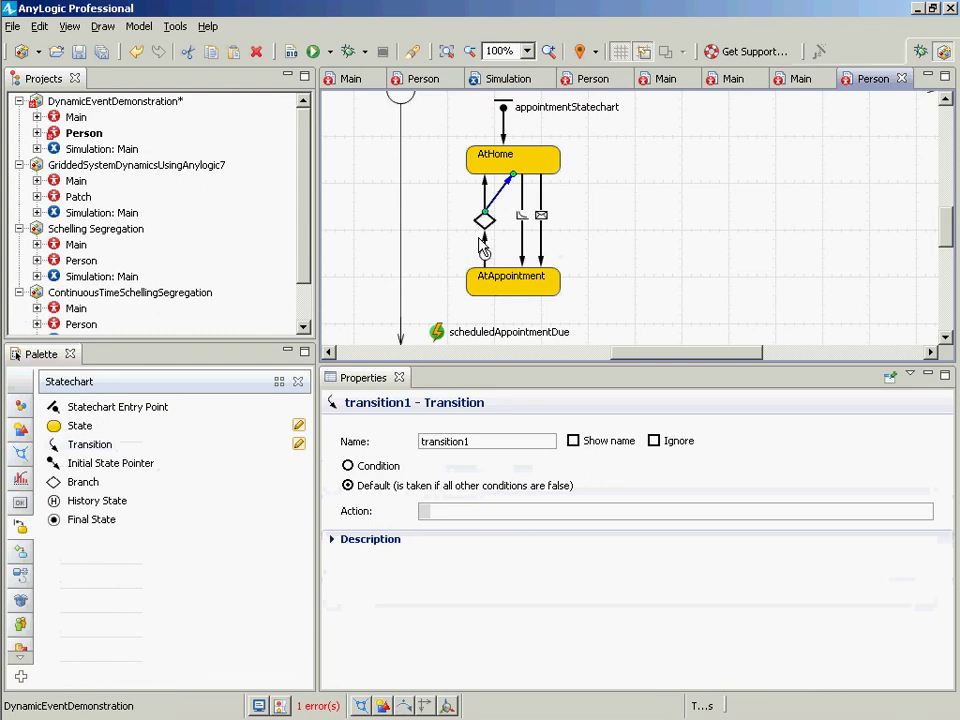
pyautogui.hotkey('ctrl', 's')
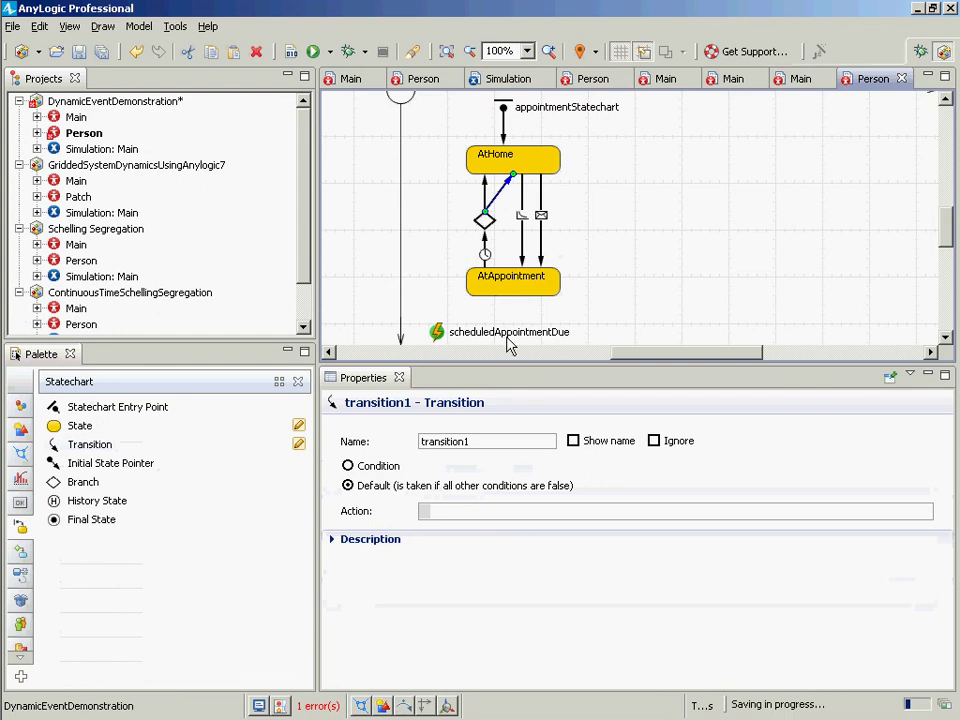
pyautogui.click(485, 247)
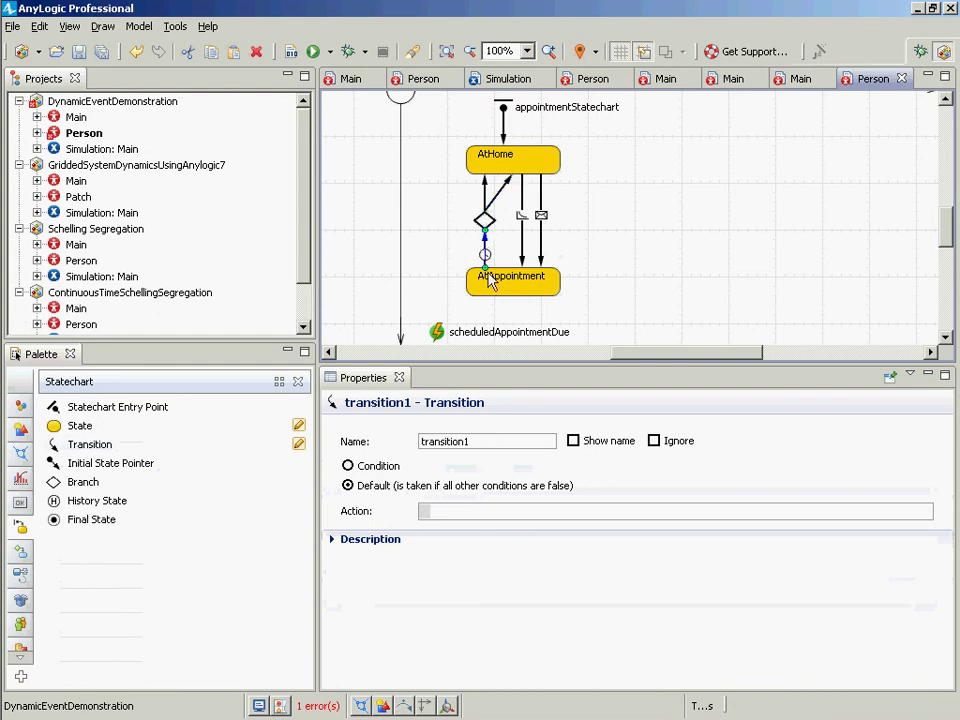
pyautogui.click(485, 254)
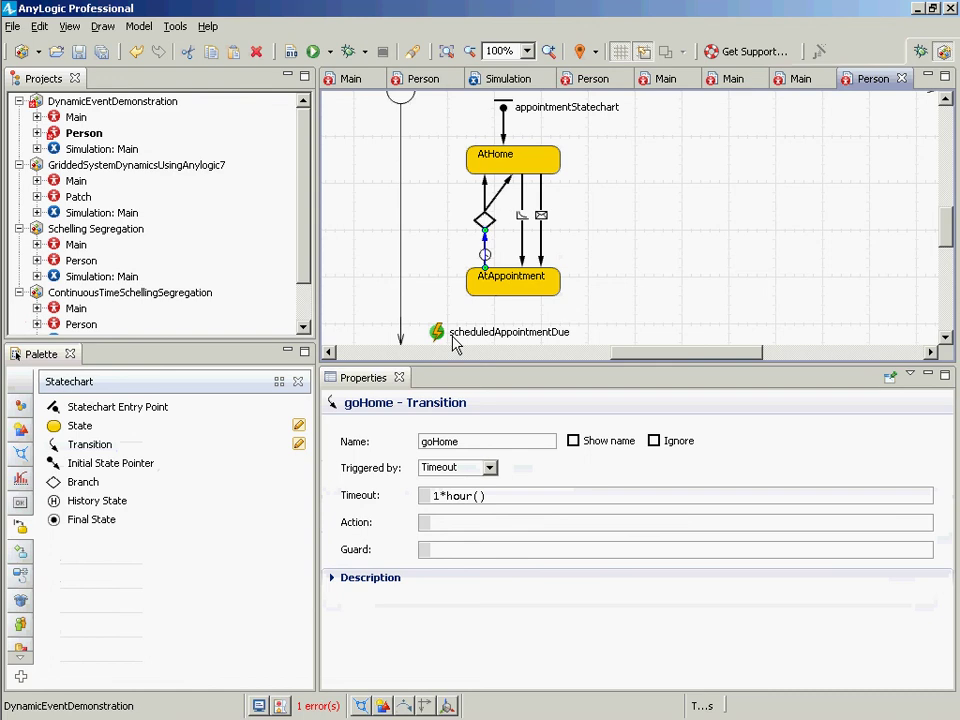
# Rename the diagonal transition goHomeWithSubsequentApptScheduled and give it condition randomTrue(0.3)
pyautogui.click(503, 192)
pyautogui.moveTo(484, 444); pyautogui.dragTo(411, 441)
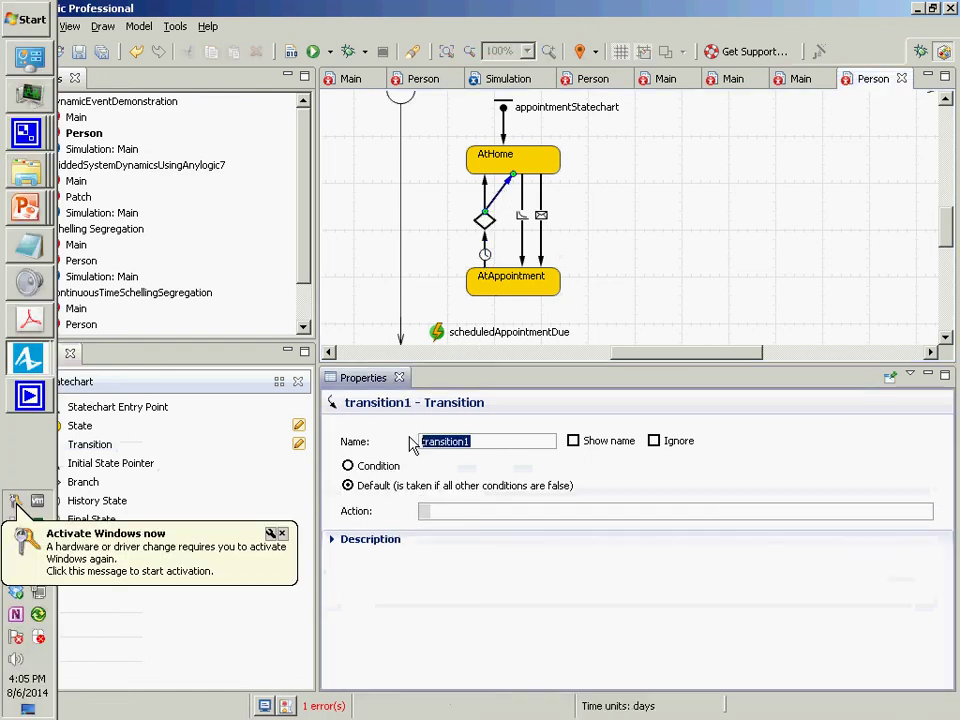
pyautogui.write('go')
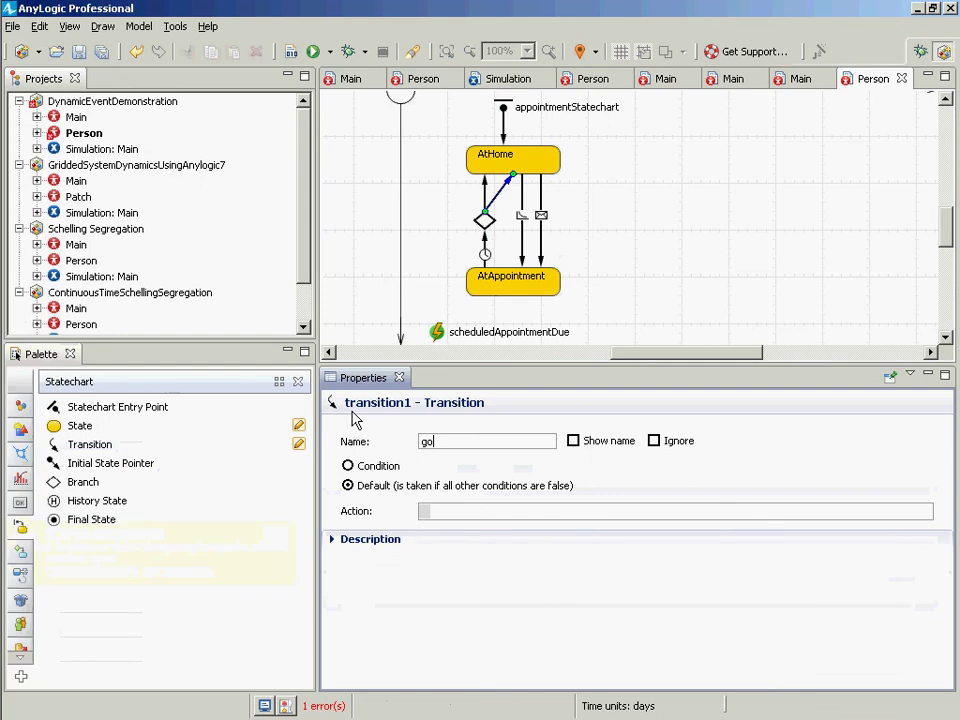
pyautogui.write('HomeWithSubsequentAp')
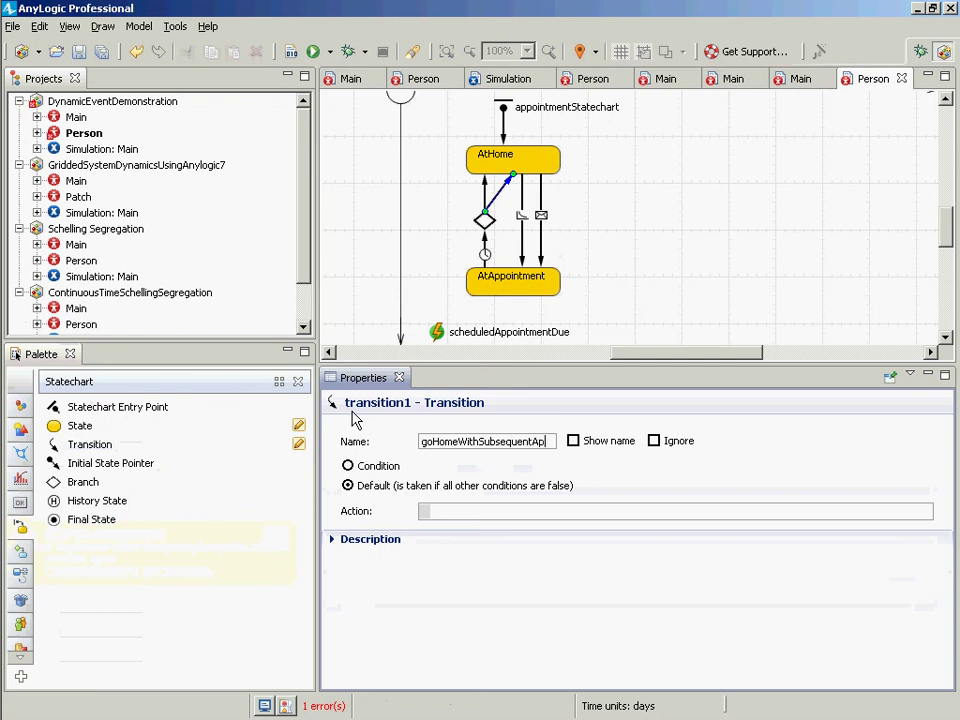
pyautogui.write('ptScheduled')
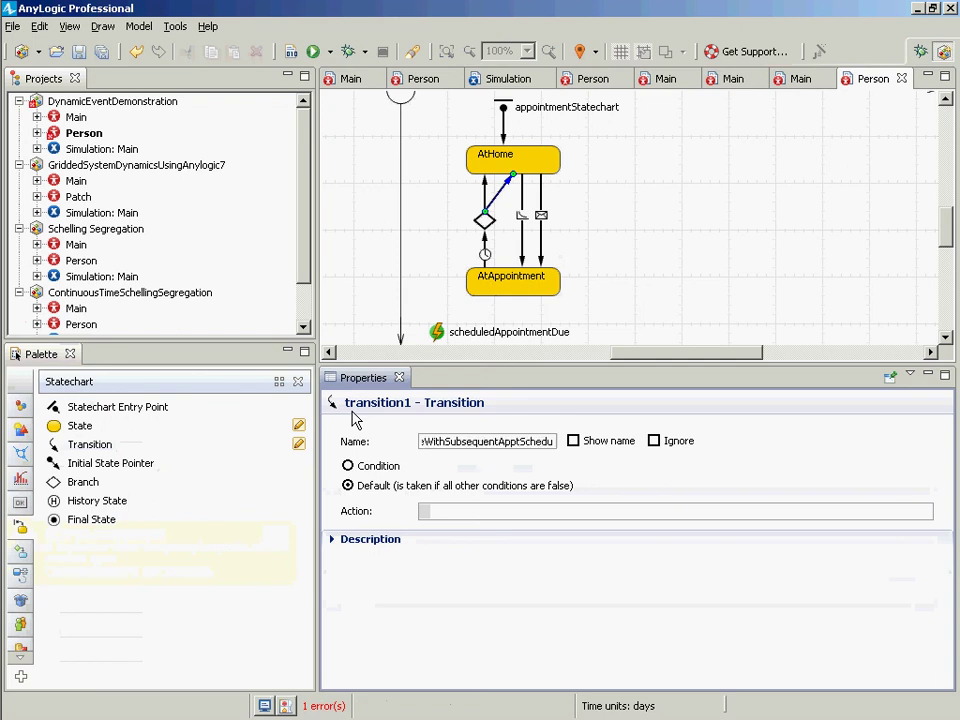
pyautogui.click(348, 465)
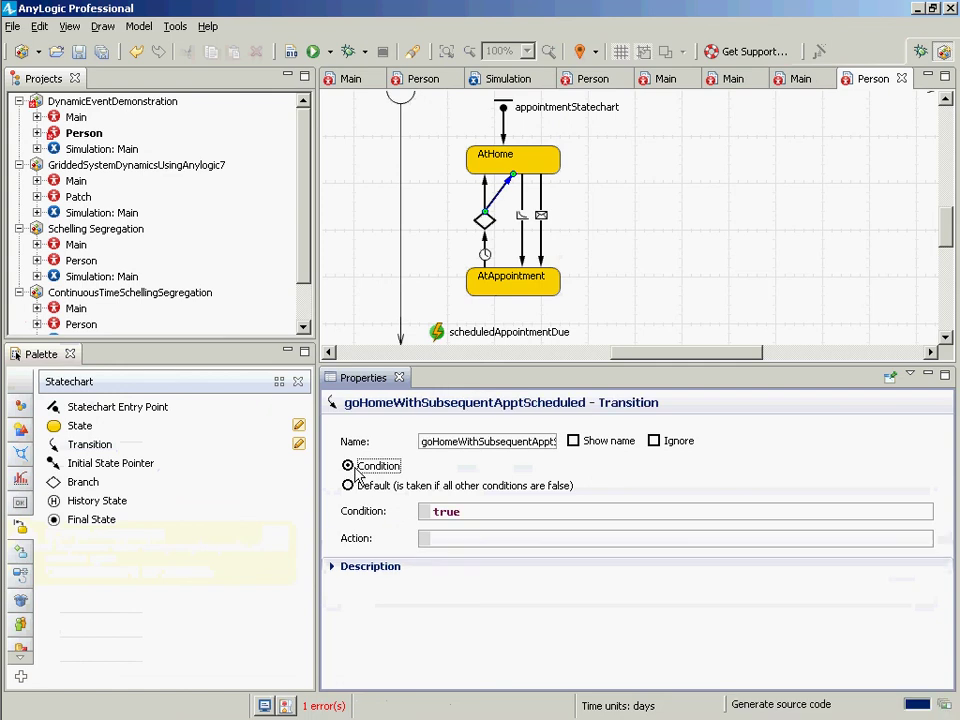
pyautogui.click(471, 514)
pyautogui.hotkey('ctrl', 'a')
pyautogui.write('random')
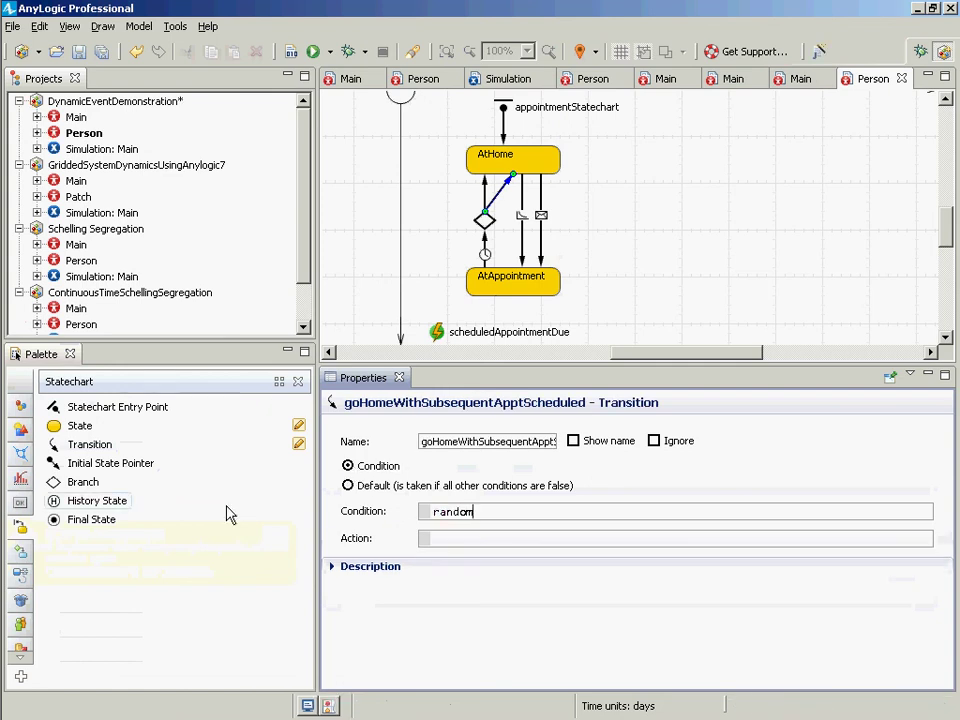
pyautogui.write('True()')
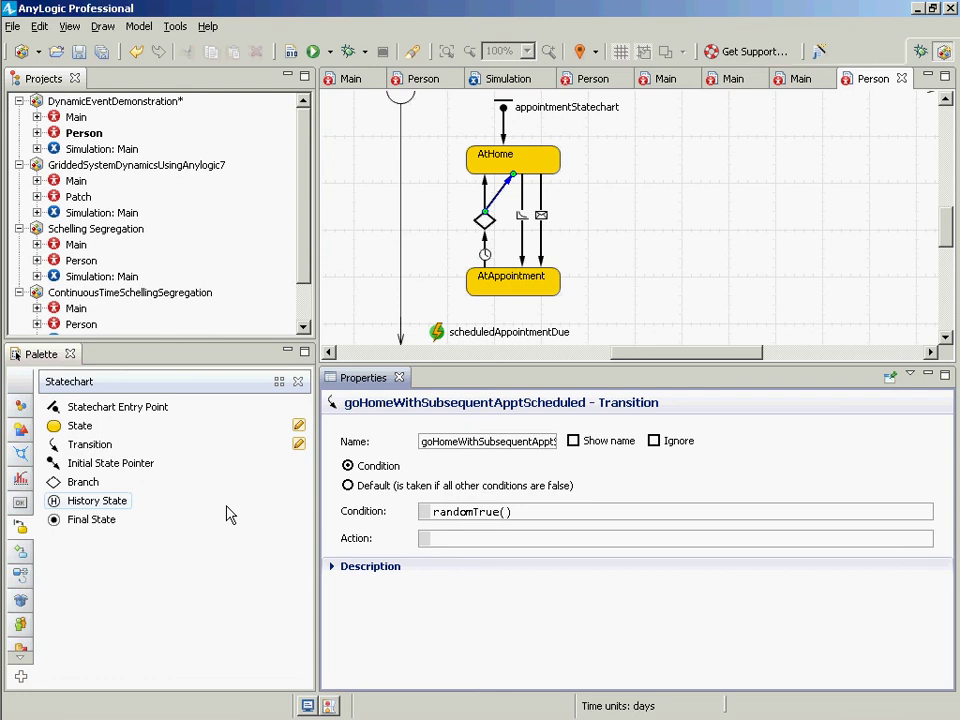
pyautogui.write('0.3')
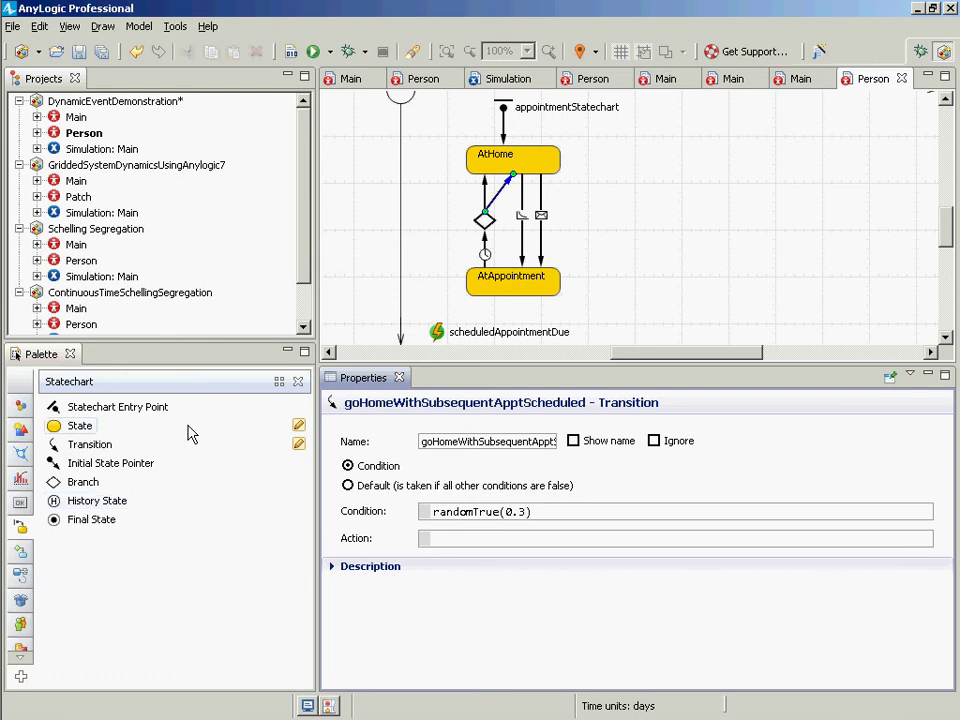
# Save, then review the branch transitions, AtHome and walkin before editing goHomeWithSubsequentApptScheduled's action
pyautogui.hotkey('ctrl', 's')
pyautogui.click(466, 556)
pyautogui.click(485, 195)
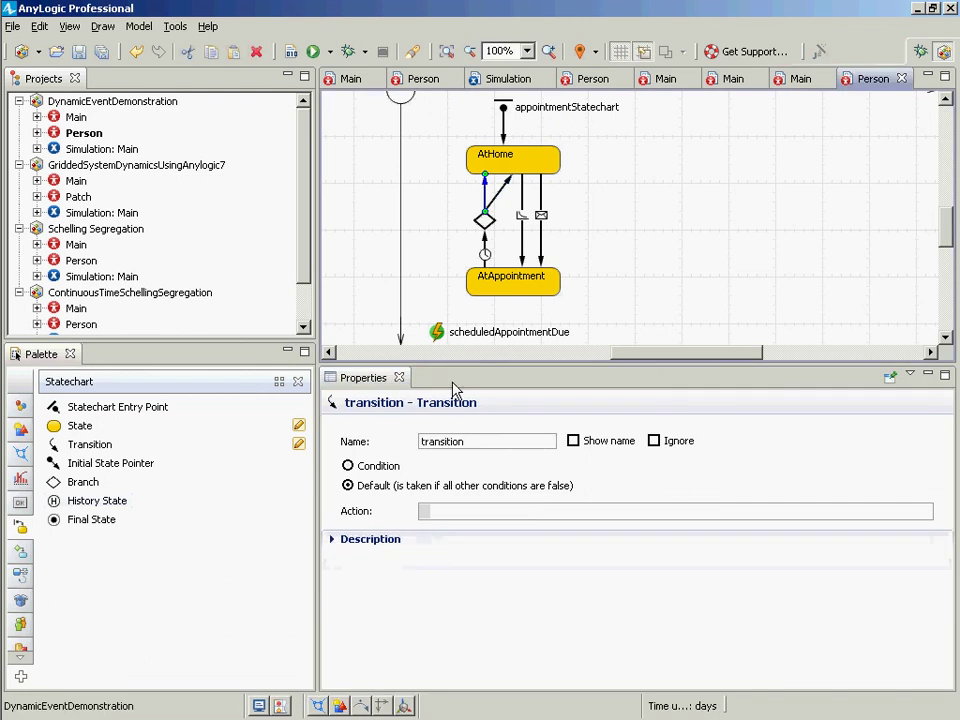
pyautogui.click(497, 161)
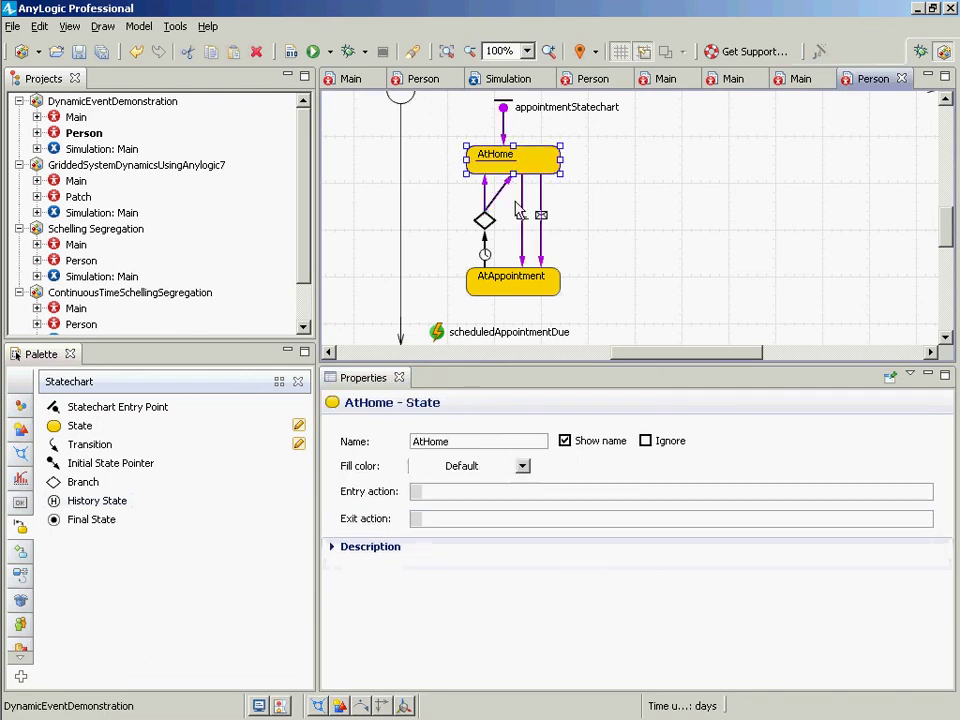
pyautogui.click(521, 215)
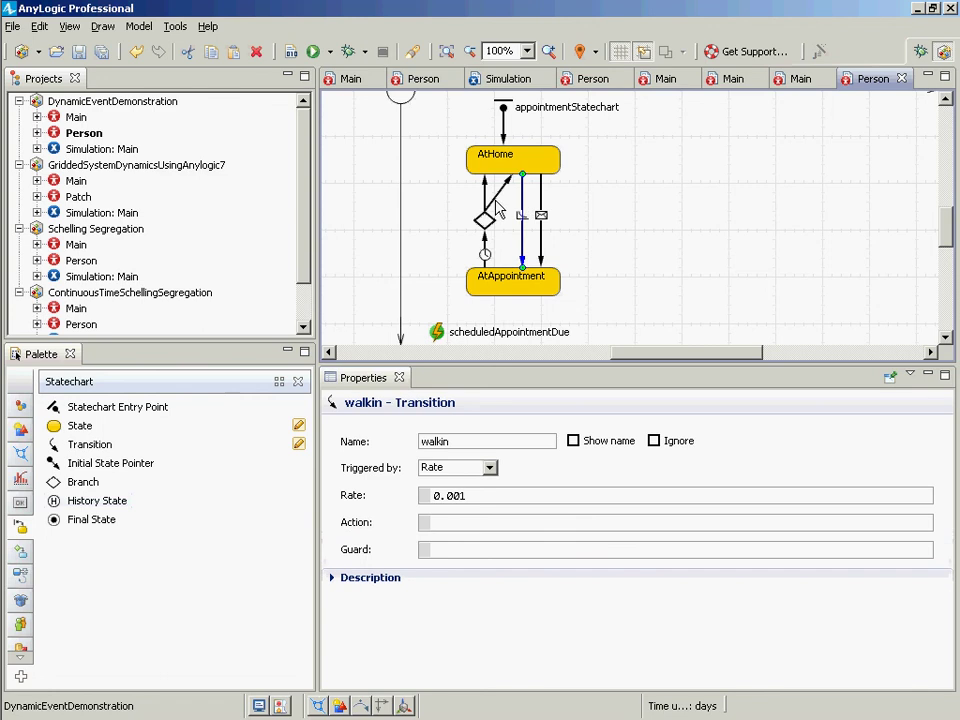
pyautogui.click(495, 200)
pyautogui.click(444, 538)
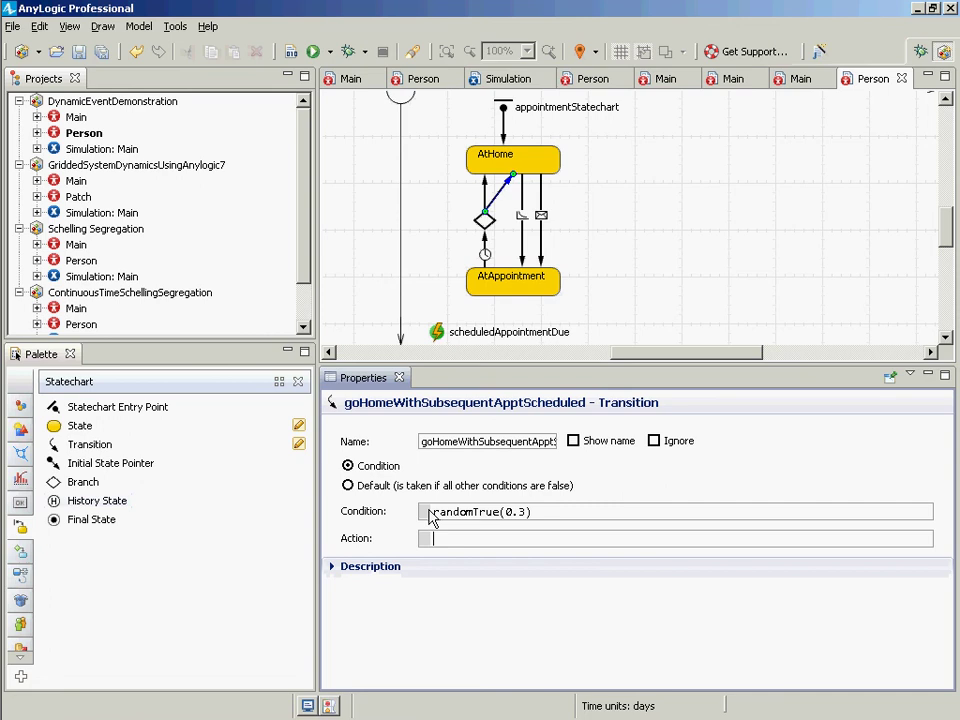
# Write the action create_scheduledAppointmentDue(30*day()); using code completion, and save
pyautogui.write('sched')
pyautogui.hotkey('ctrl', 'space')
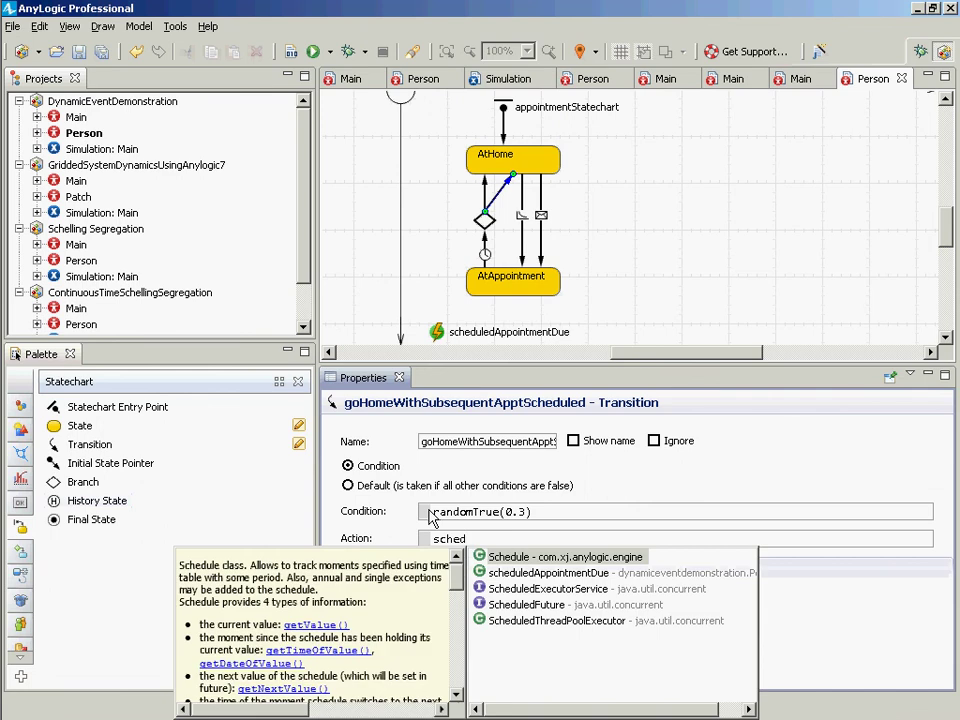
pyautogui.press('BackSpace')
pyautogui.press('BackSpace')
pyautogui.press('BackSpace')
pyautogui.press('BackSpace')
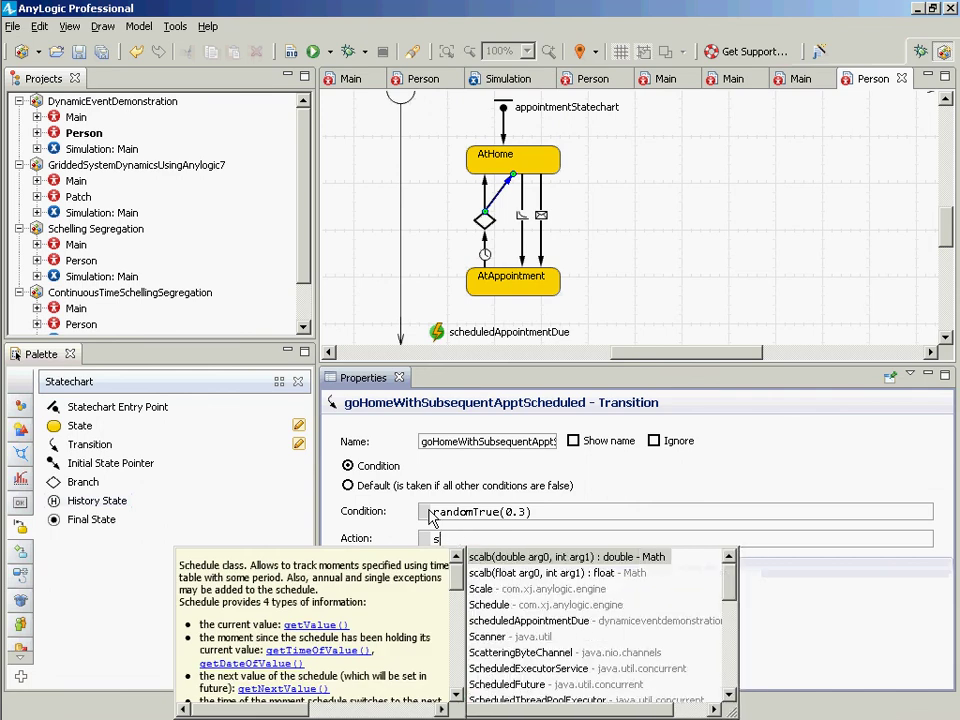
pyautogui.press('BackSpace')
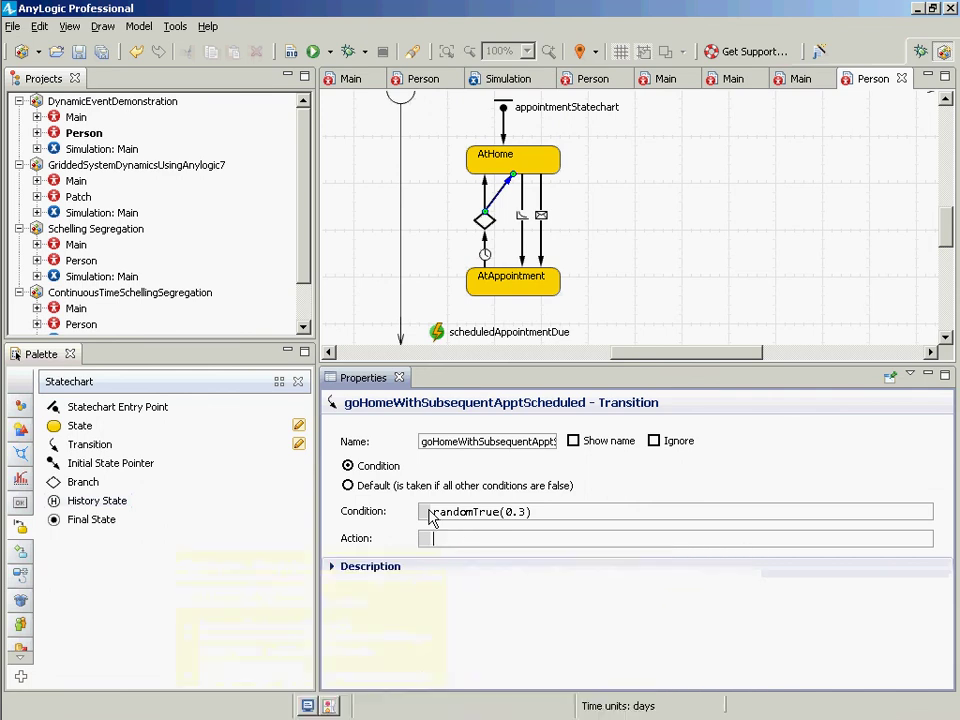
pyautogui.write('create')
pyautogui.hotkey('ctrl', 'space')
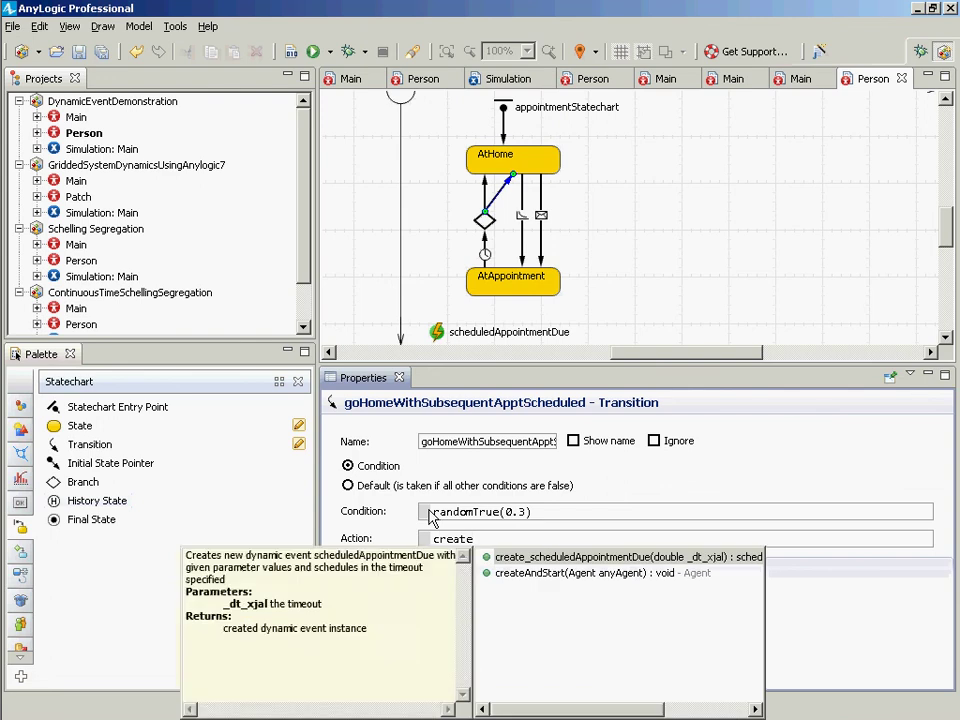
pyautogui.press('Return')
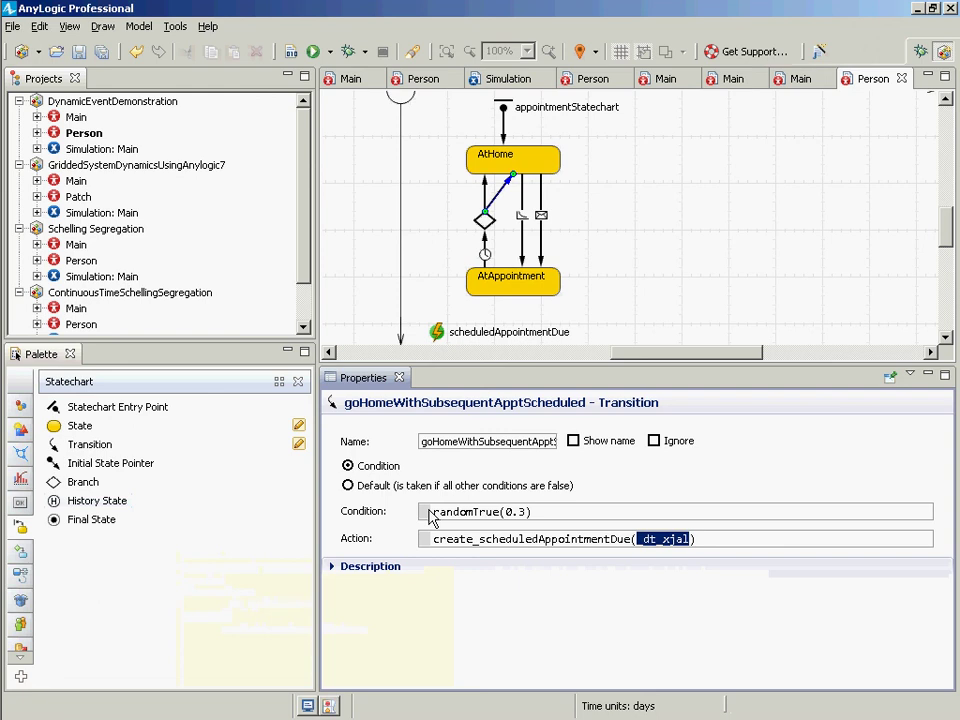
pyautogui.write('30')
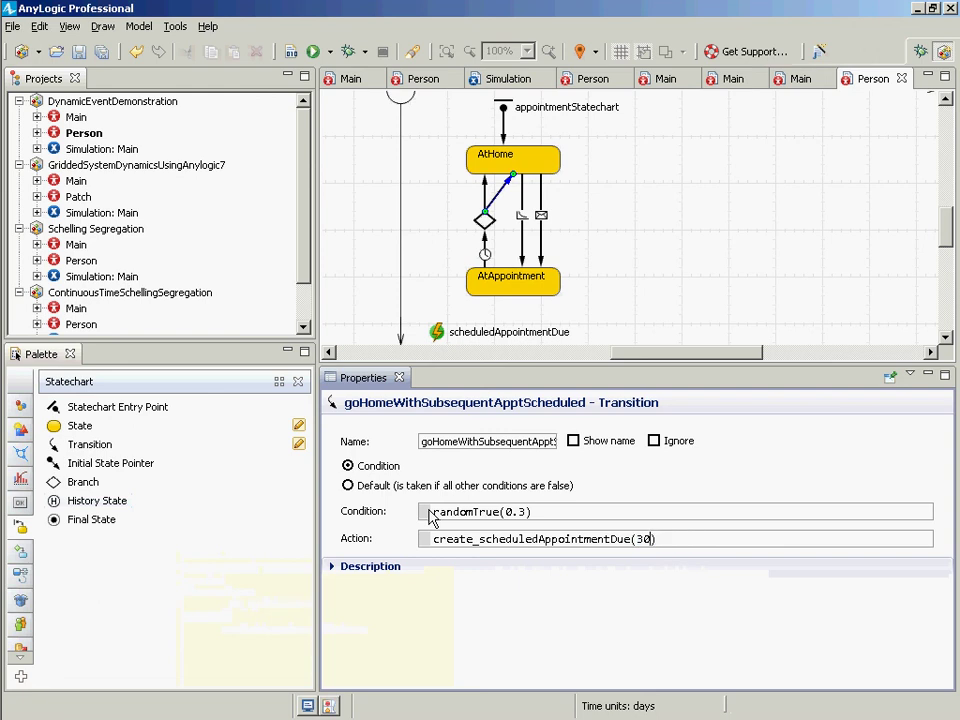
pyautogui.write('*day()')
pyautogui.press('End')
pyautogui.write(';')
pyautogui.hotkey('ctrl', 's')
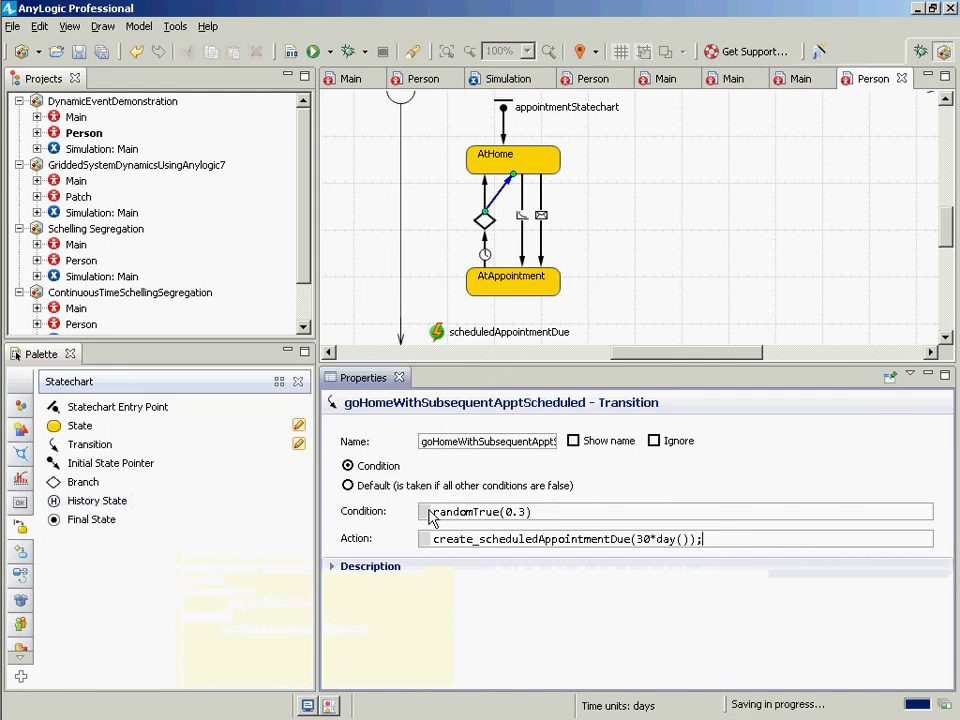
# Add the missing closing parenthesis to the action and save again
pyautogui.press('Left')
pyautogui.press('Left')
pyautogui.press('Left')
pyautogui.press('Left')
pyautogui.press('Left')
pyautogui.press('Left')
pyautogui.press('Left')
pyautogui.press('Left')
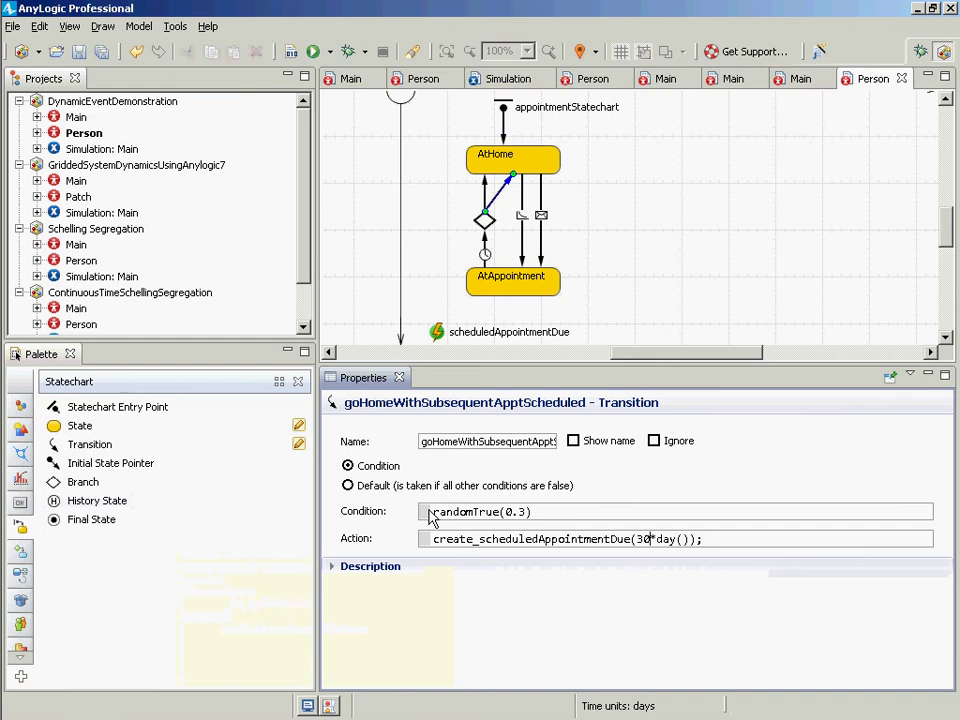
pyautogui.press('Right')
pyautogui.press('Right')
pyautogui.press('Right')
pyautogui.press('Right')
pyautogui.press('Right')
pyautogui.press('Right')
pyautogui.write(')')
pyautogui.hotkey('ctrl', 's')
# Begin scheduledAppointmentDue's action with this.appointmentStatechart.receiveMessage via code completion
pyautogui.click(439, 340)
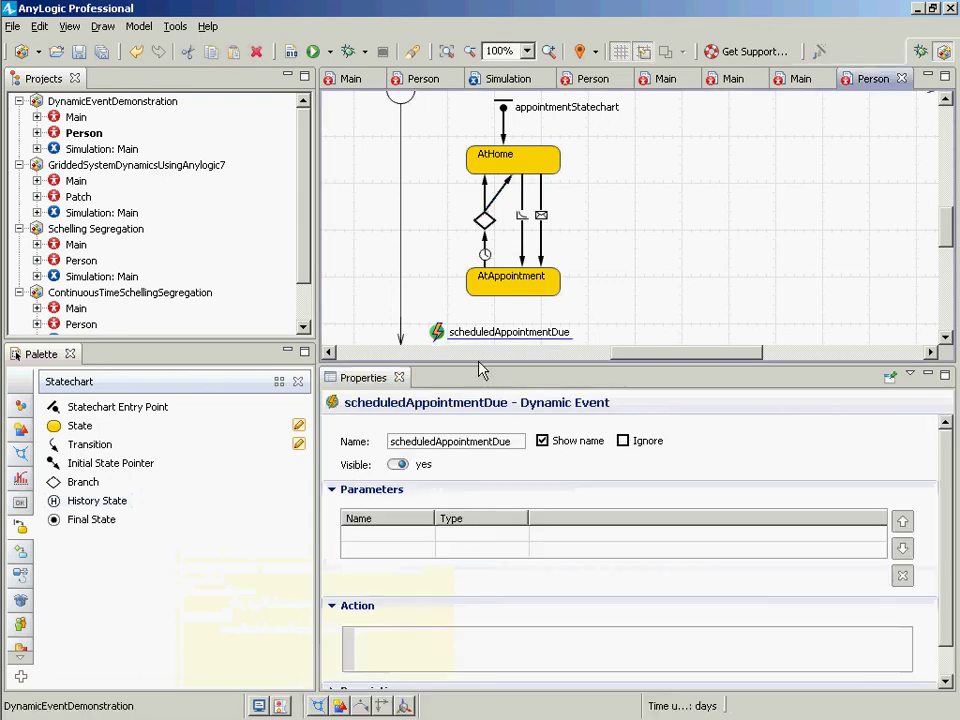
pyautogui.click(405, 651)
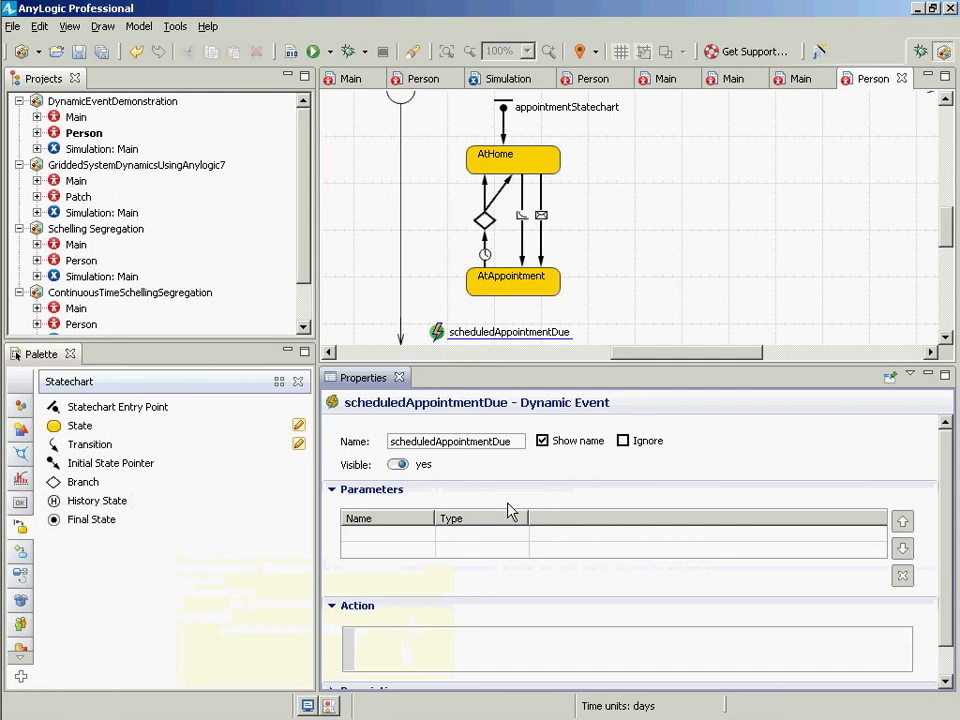
pyautogui.write('this.')
pyautogui.press('BackSpace')
pyautogui.press('BackSpace')
pyautogui.press('BackSpace')
pyautogui.press('BackSpace')
pyautogui.press('BackSpace')
pyautogui.write('appoint')
pyautogui.hotkey('ctrl', 'a')
pyautogui.write('this.appointmentStatechart')
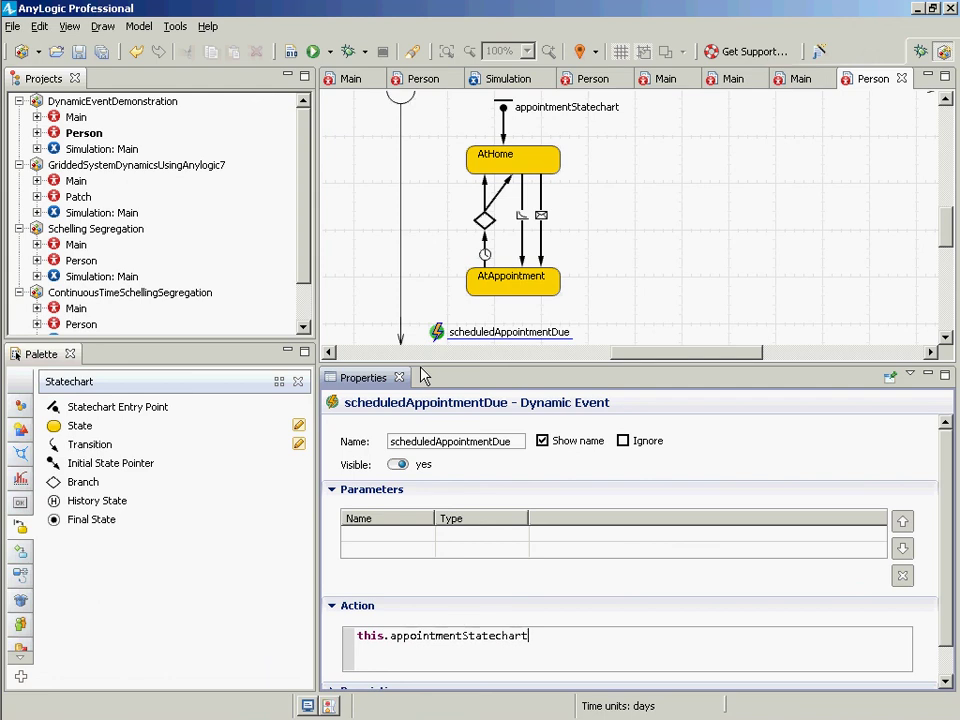
pyautogui.write('.rec')
pyautogui.press('Return')
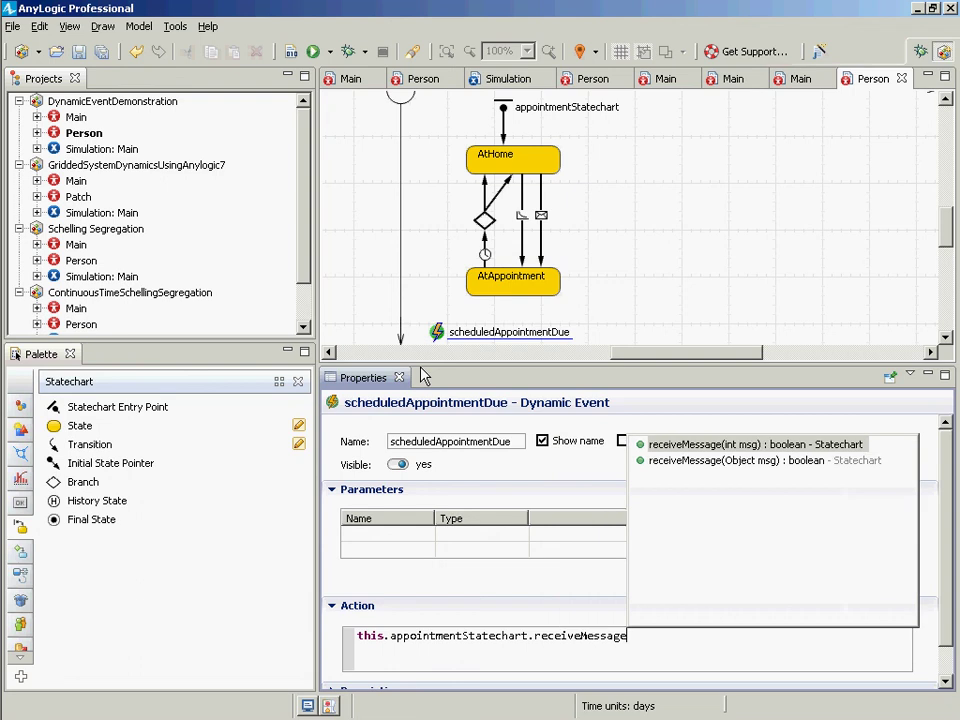
pyautogui.press('Escape')
# Make the message 'Appointment Reminder!', end the statement with a semicolon, and save
pyautogui.write('(""')
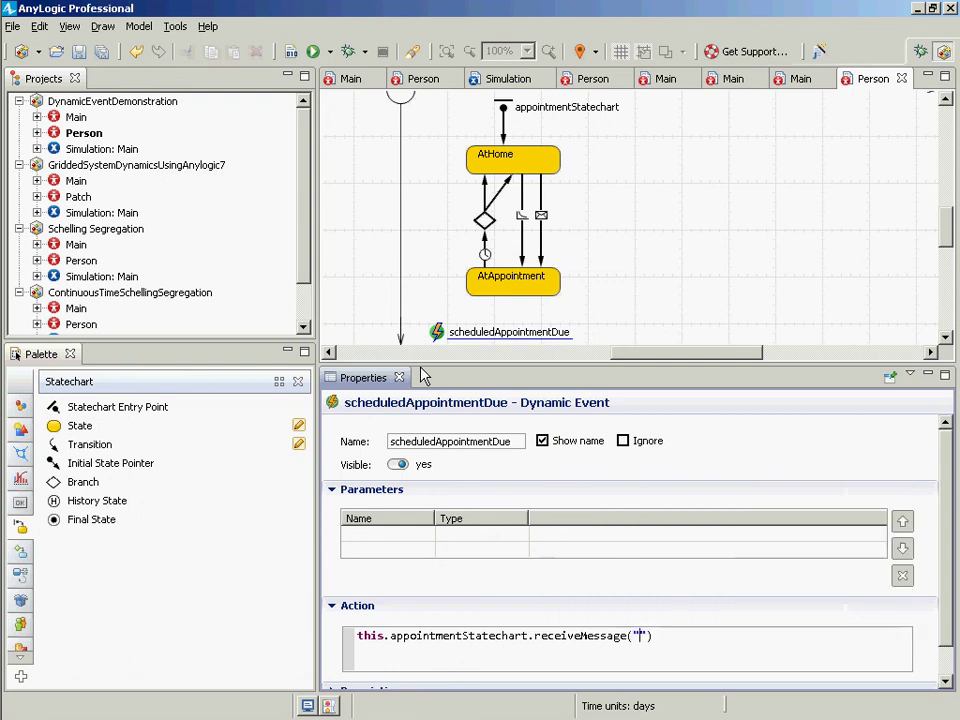
pyautogui.write('Go to ')
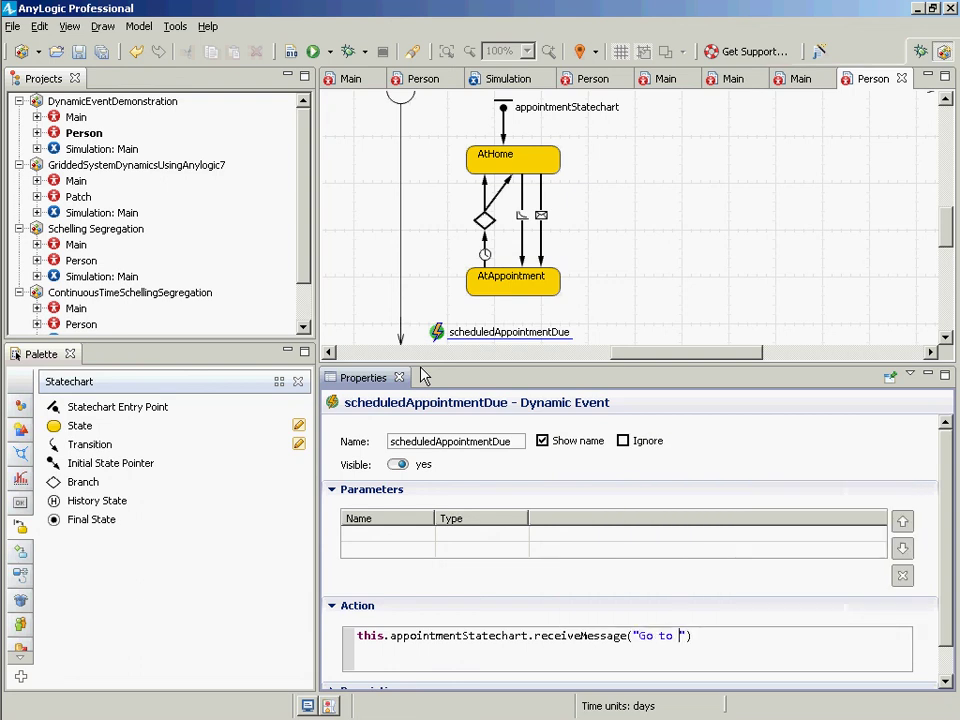
pyautogui.write('the appoint')
pyautogui.press('BackSpace')
pyautogui.press('BackSpace')
pyautogui.press('BackSpace')
pyautogui.press('BackSpace')
pyautogui.press('BackSpace')
pyautogui.press('BackSpace')
pyautogui.press('BackSpace')
pyautogui.press('BackSpace')
pyautogui.press('BackSpace')
pyautogui.press('BackSpace')
pyautogui.press('BackSpace')
pyautogui.press('BackSpace')
pyautogui.press('BackSpace')
pyautogui.press('BackSpace')
pyautogui.press('BackSpace')
pyautogui.press('BackSpace')
pyautogui.press('BackSpace')
pyautogui.write('You')
pyautogui.press('BackSpace')
pyautogui.press('BackSpace')
pyautogui.press('BackSpace')
pyautogui.write('Go to the appoint')
pyautogui.write('ment')
pyautogui.press('BackSpace')
pyautogui.press('BackSpace')
pyautogui.press('BackSpace')
pyautogui.press('BackSpace')
pyautogui.press('BackSpace')
pyautogui.press('BackSpace')
pyautogui.press('BackSpace')
pyautogui.press('BackSpace')
pyautogui.press('BackSpace')
pyautogui.press('BackSpace')
pyautogui.press('BackSpace')
pyautogui.press('BackSpace')
pyautogui.press('BackSpace')
pyautogui.press('BackSpace')
pyautogui.press('BackSpace')
pyautogui.press('BackSpace')
pyautogui.press('BackSpace')
pyautogui.press('BackSpace')
pyautogui.press('BackSpace')
pyautogui.press('BackSpace')
pyautogui.write('Appointment Reminder!')
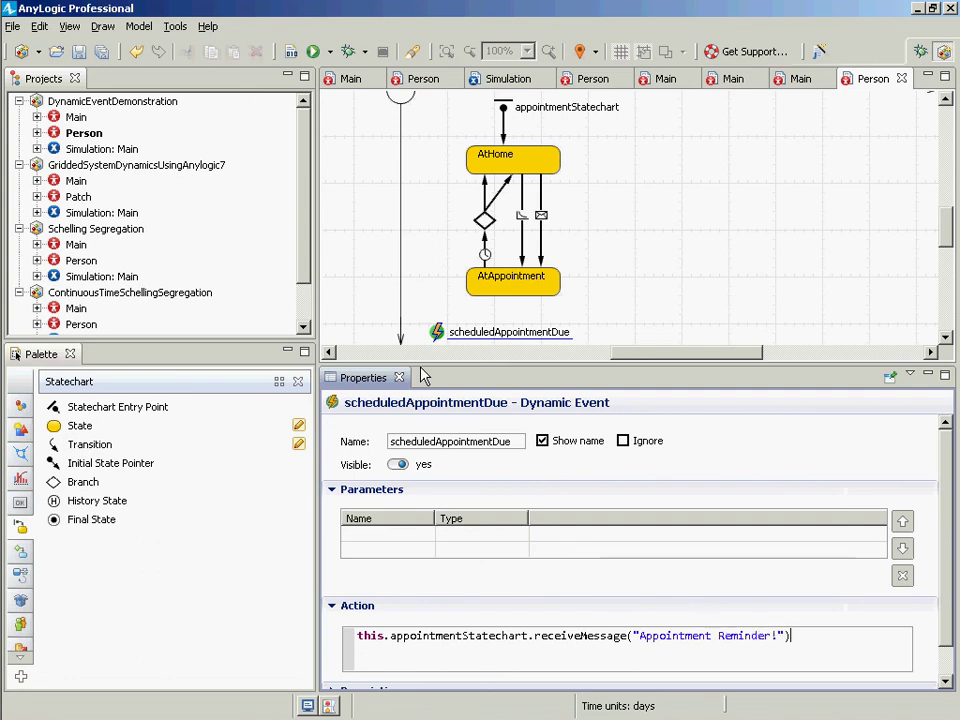
pyautogui.press('End')
pyautogui.write(';')
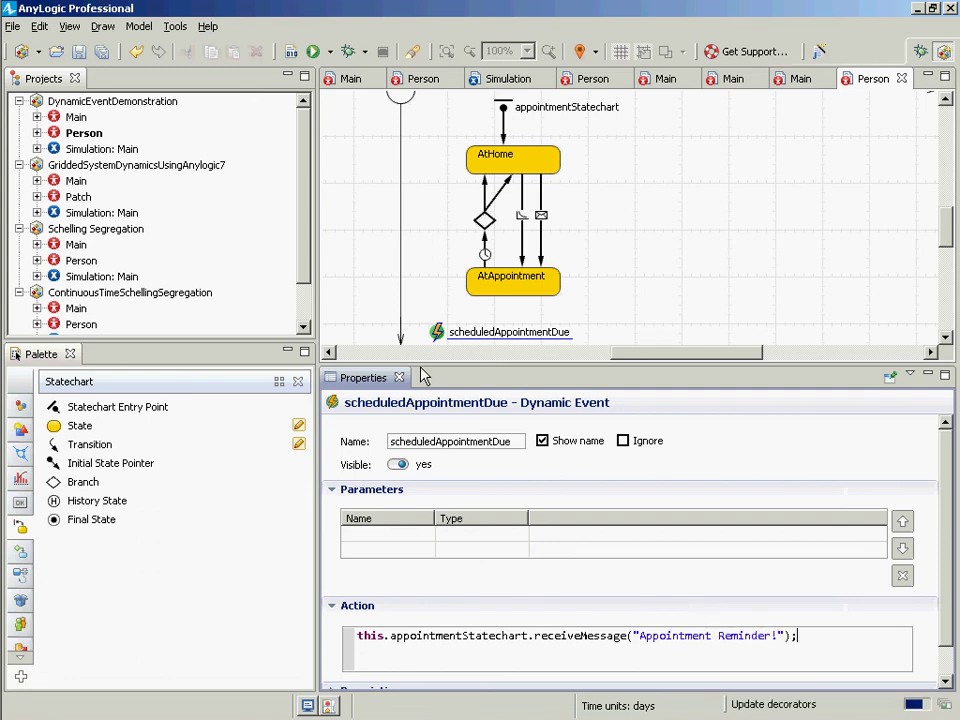
pyautogui.hotkey('ctrl', 's')
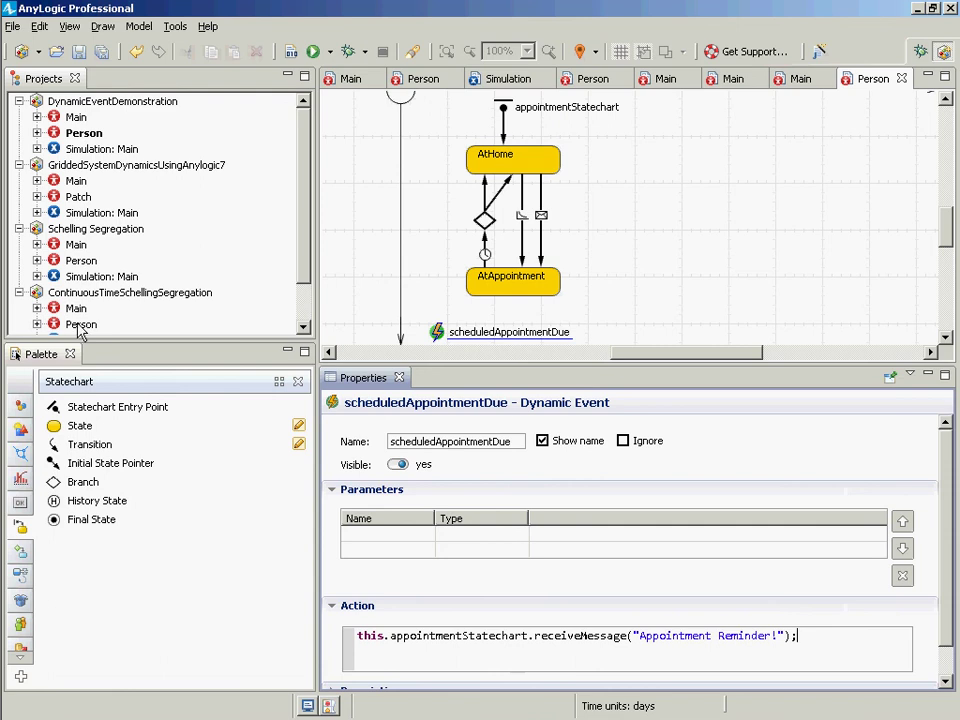
# Place a Person agent on the Main diagram and name it population
pyautogui.hotkey('ctrl', 's')
pyautogui.click(84, 133)
pyautogui.press('Up')
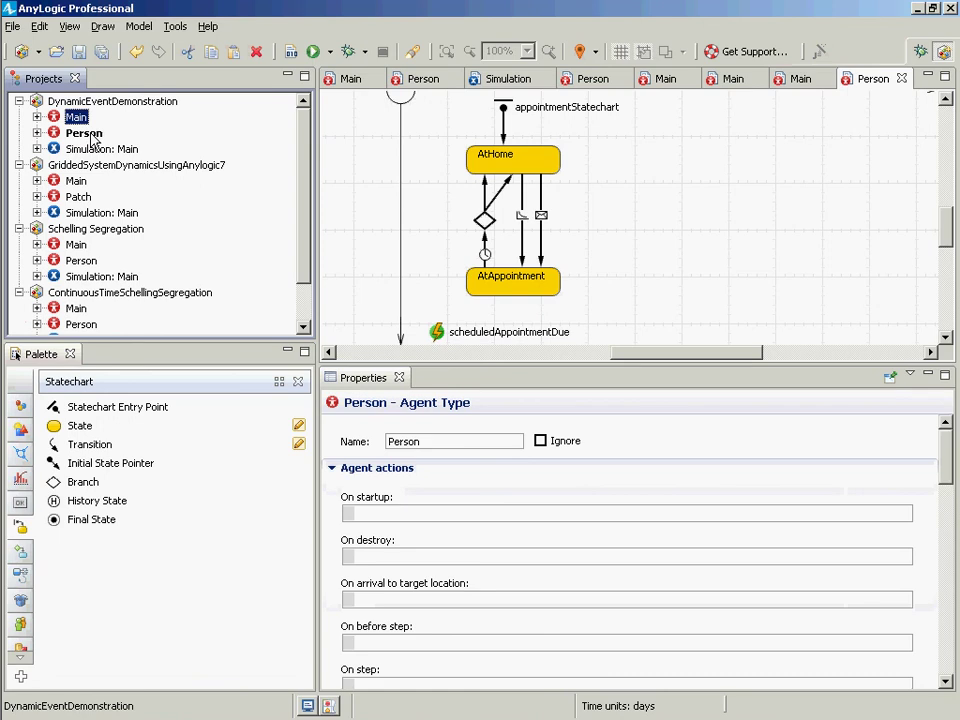
pyautogui.press('Return')
pyautogui.click(88, 134)
pyautogui.moveTo(362, 183); pyautogui.dragTo(405, 157)
pyautogui.write('population')
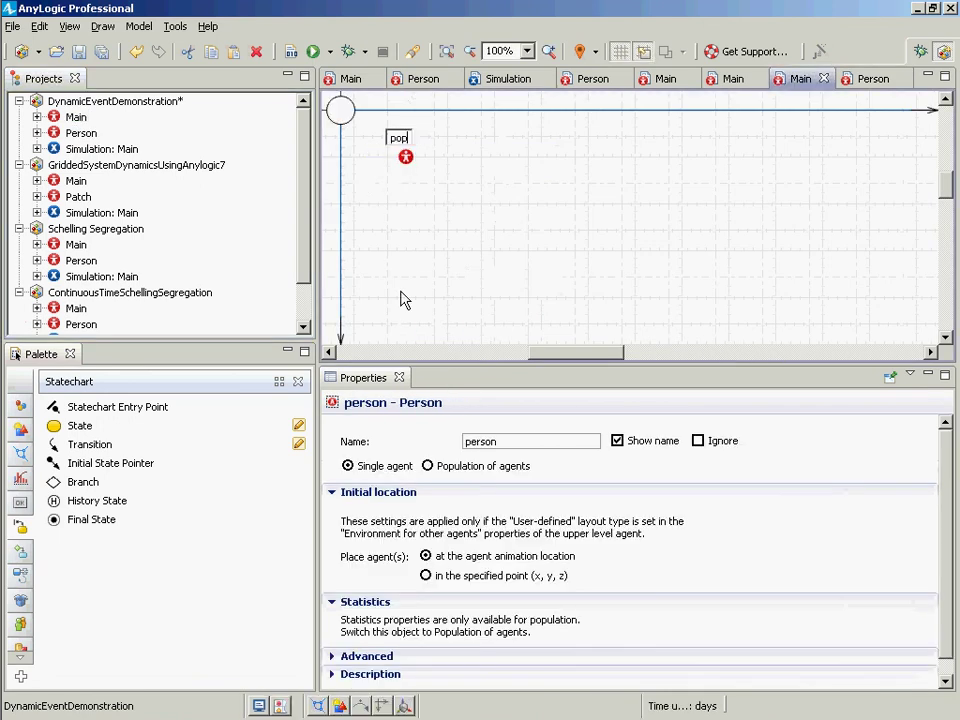
pyautogui.press('Return')
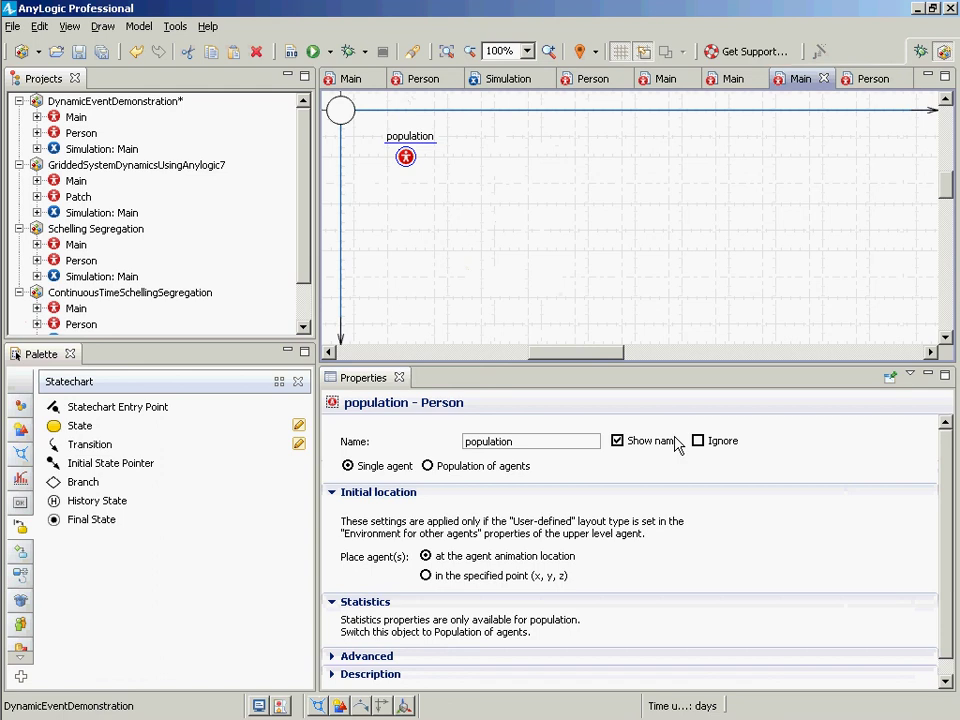
# Turn population into a population of agents, save, and set its initial number to 1
pyautogui.click(461, 467)
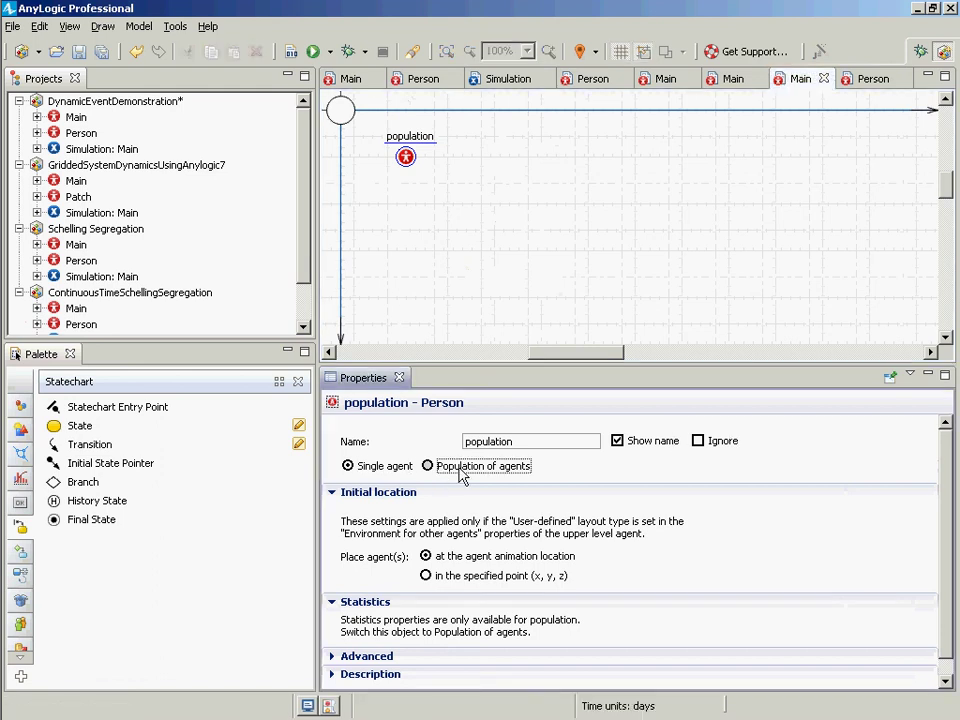
pyautogui.click(462, 470)
pyautogui.hotkey('ctrl', 's')
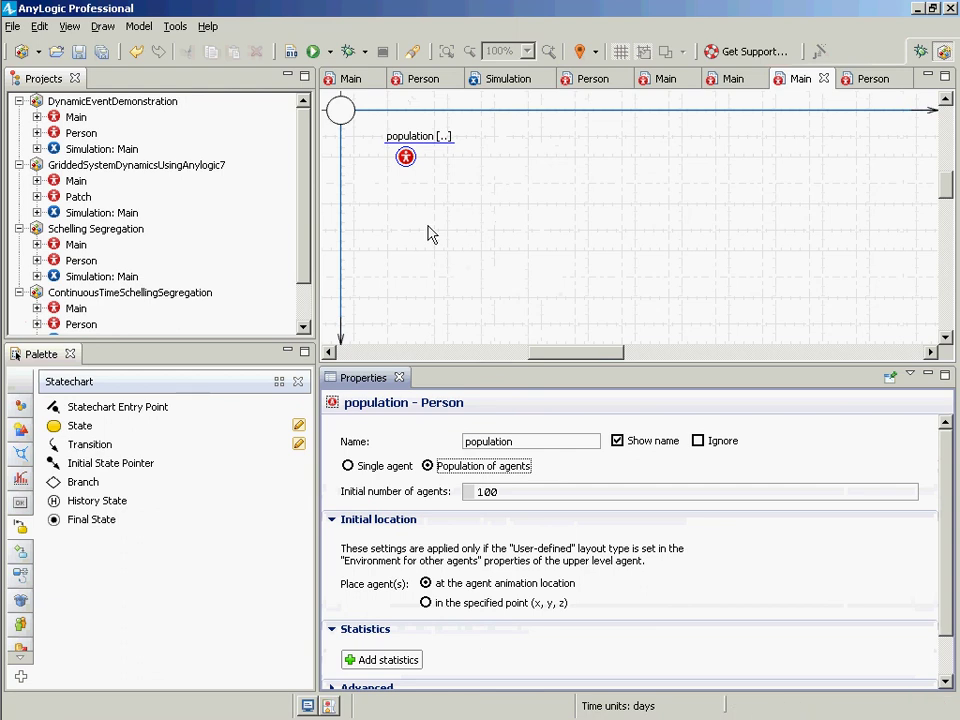
pyautogui.click(620, 494)
pyautogui.press('BackSpace')
pyautogui.press('BackSpace')
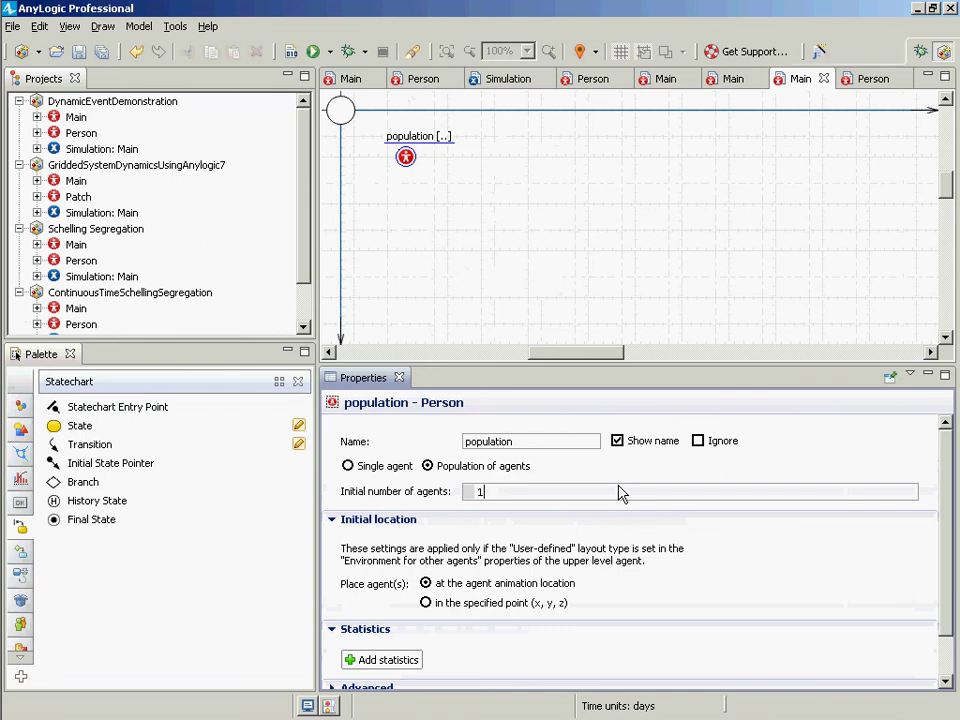
pyautogui.click(133, 149)
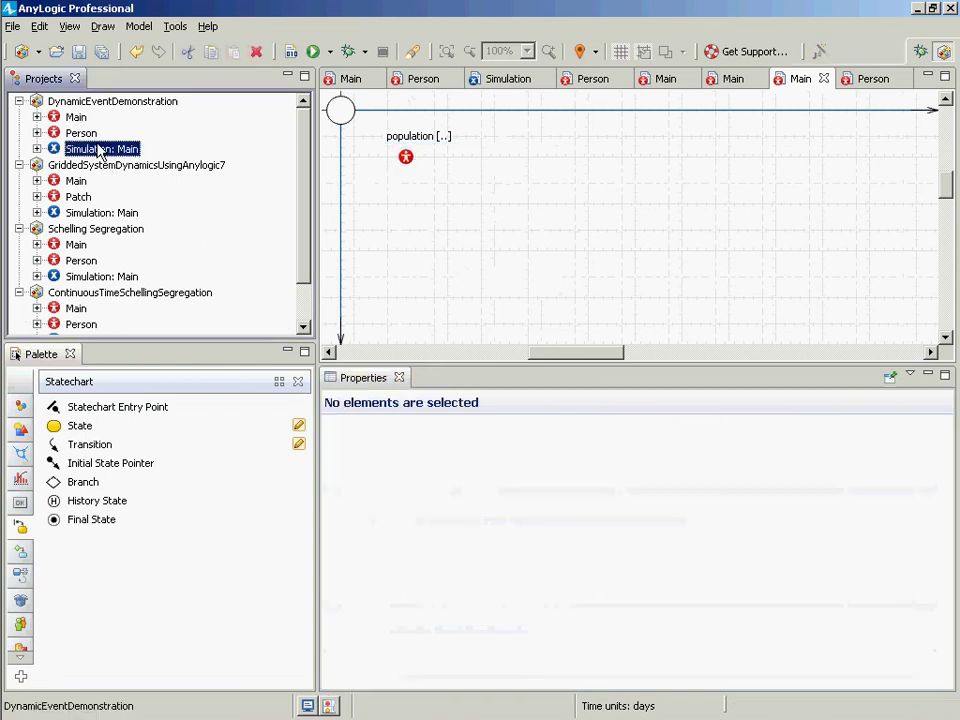
pyautogui.rightClick(100, 149)
pyautogui.click(157, 352)
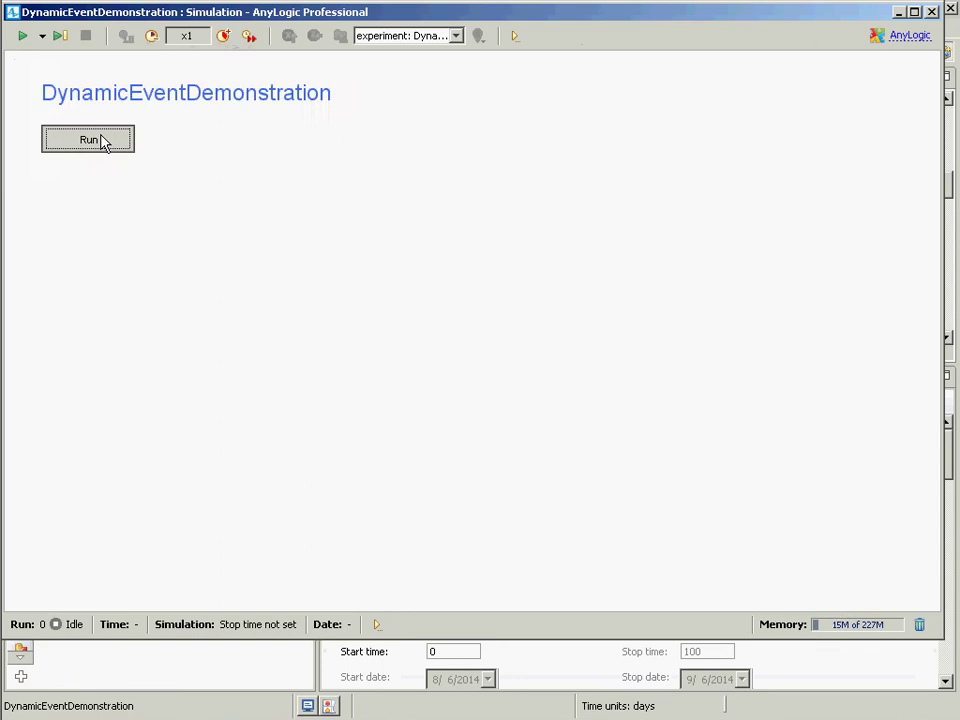
pyautogui.click(103, 141)
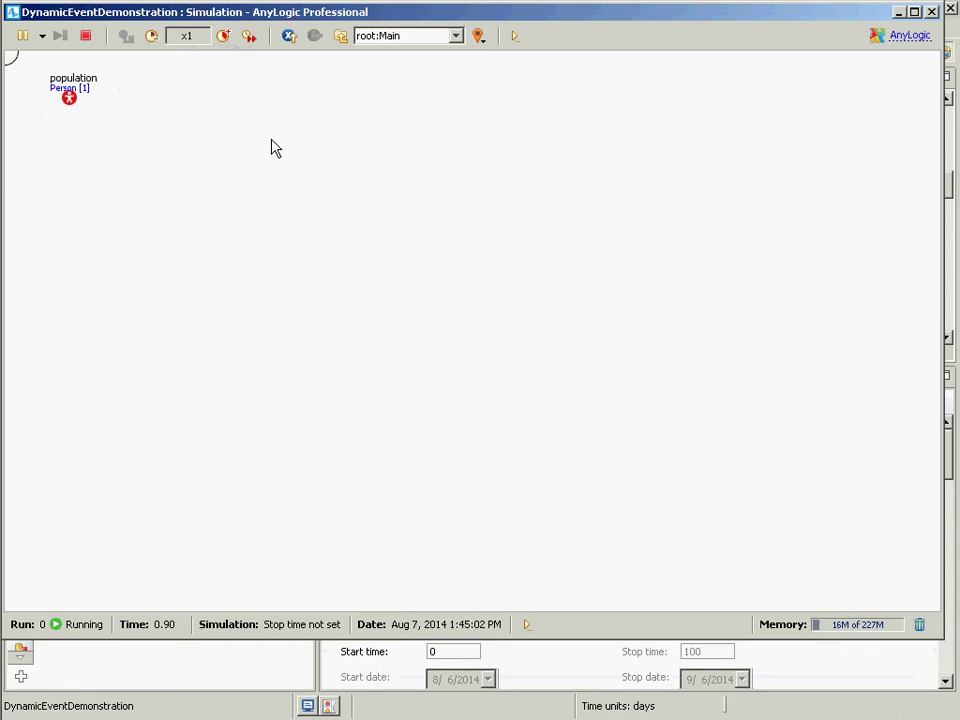
pyautogui.click(400, 37)
pyautogui.click(404, 68)
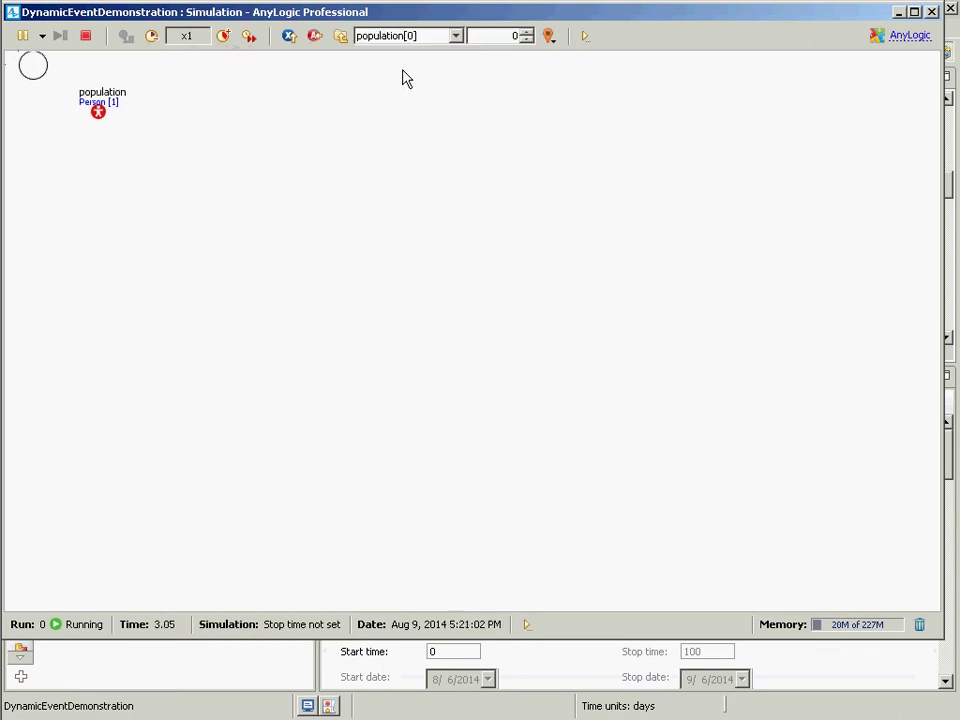
pyautogui.moveTo(394, 141); pyautogui.dragTo(550, 214)
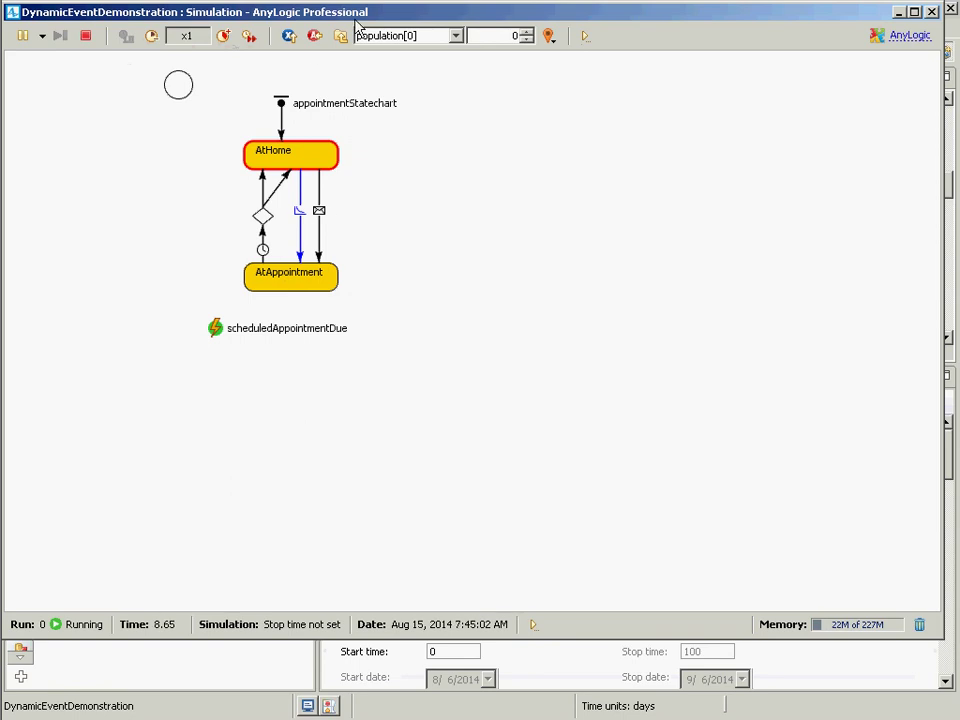
pyautogui.click(228, 37)
pyautogui.click(226, 37)
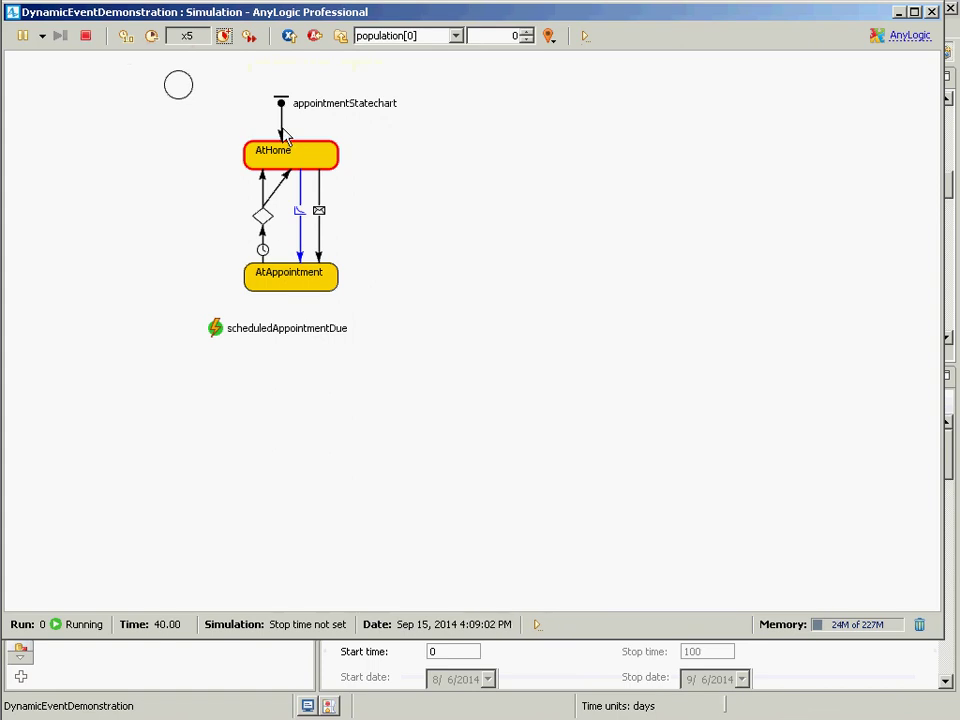
pyautogui.hotkey('alt', 'F4')
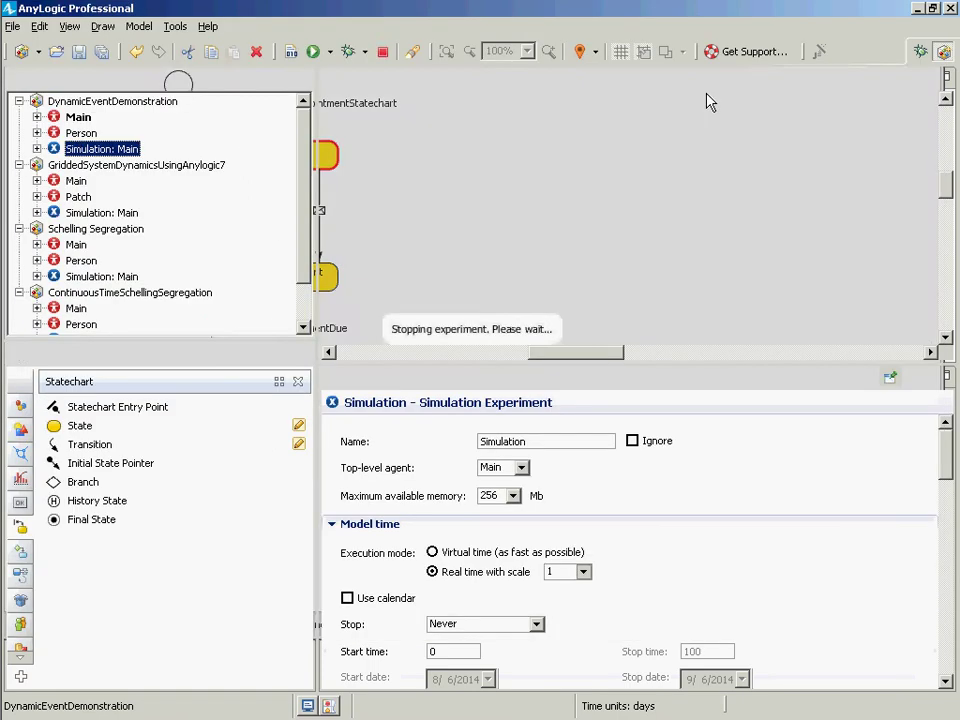
pyautogui.click(76, 118)
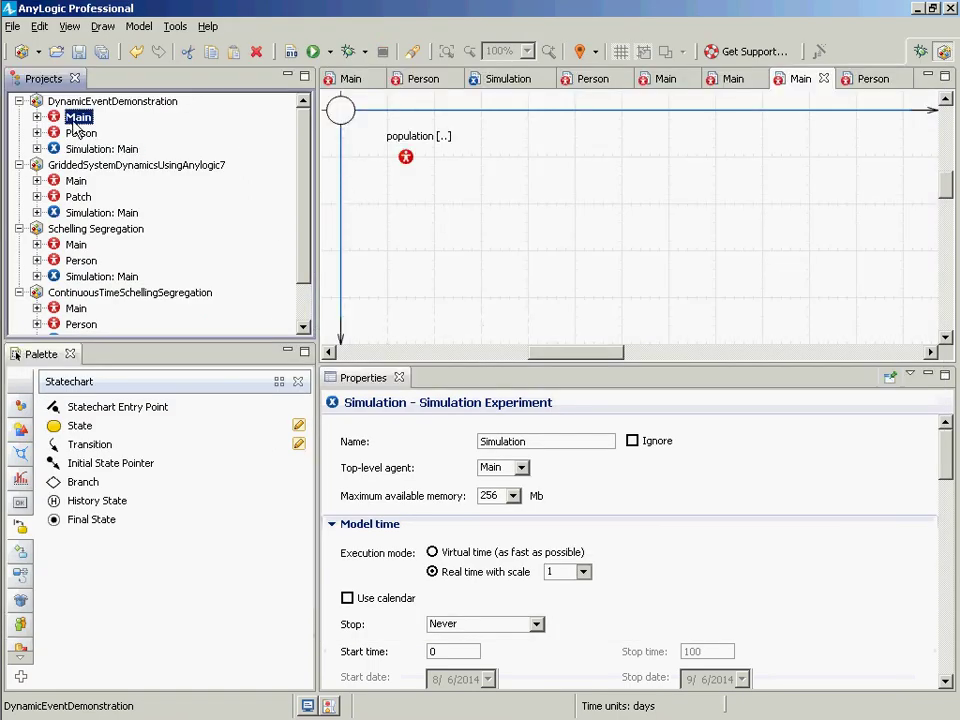
pyautogui.click(78, 133)
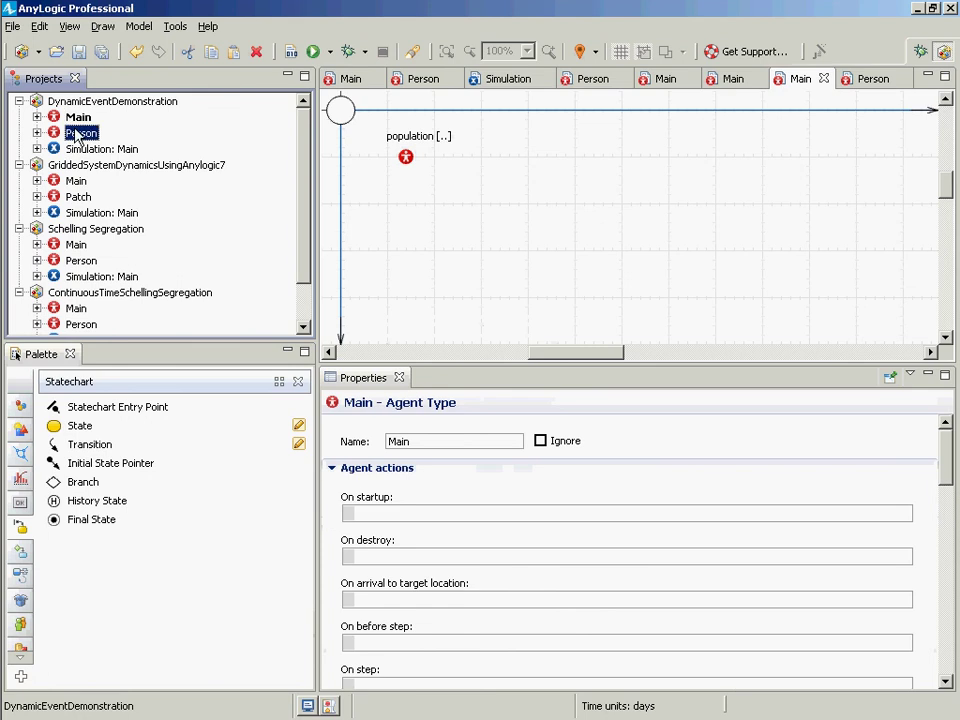
pyautogui.click(68, 135)
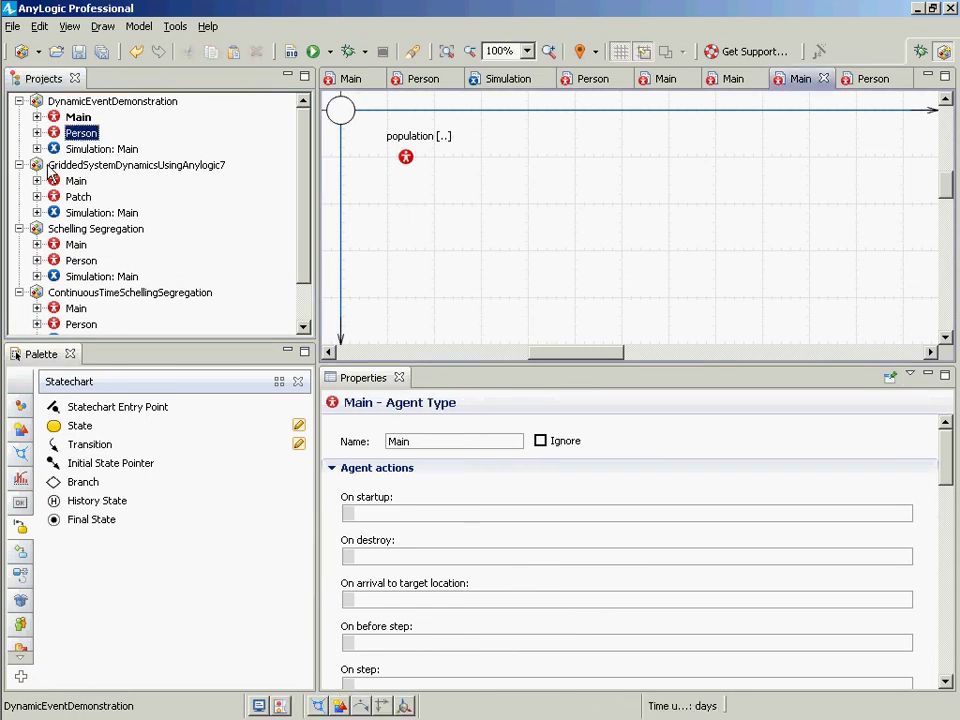
pyautogui.doubleClick(64, 136)
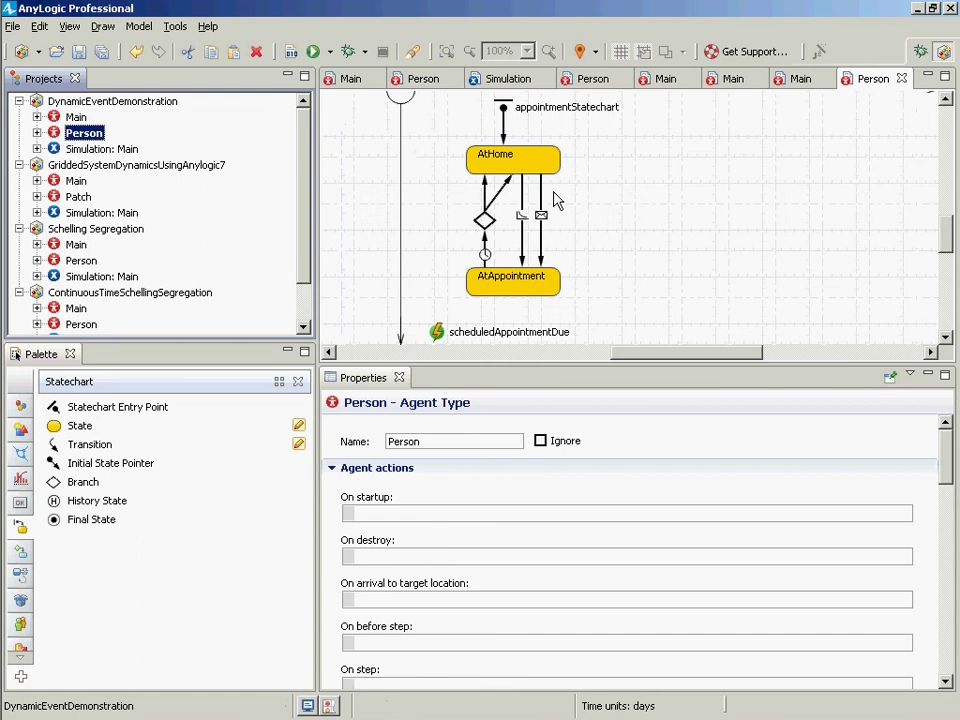
pyautogui.click(521, 214)
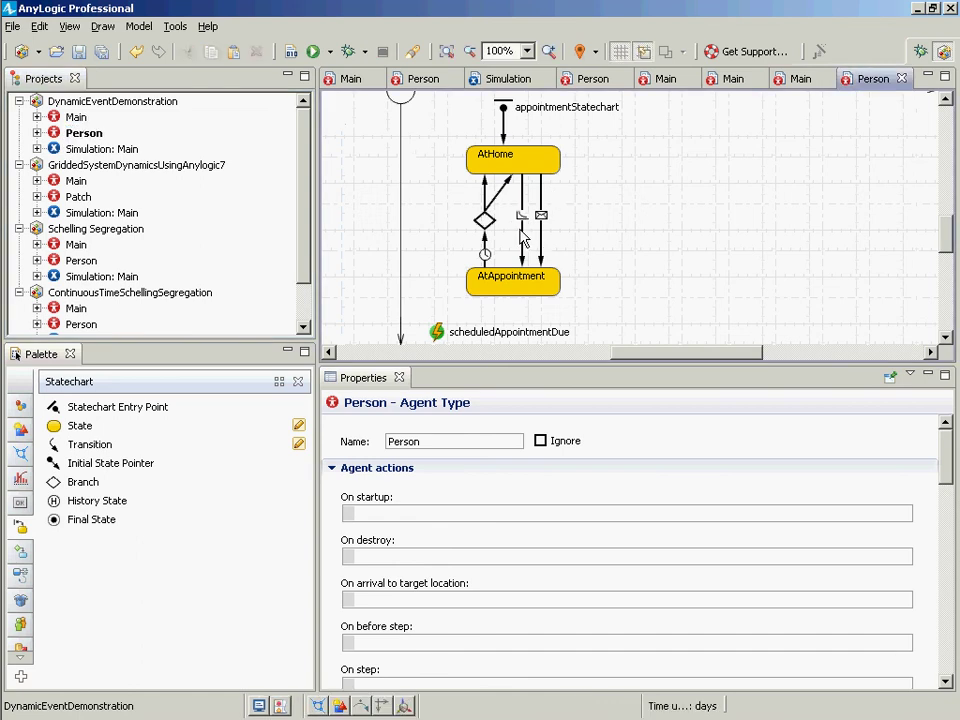
pyautogui.click(484, 505)
pyautogui.press('BackSpace')
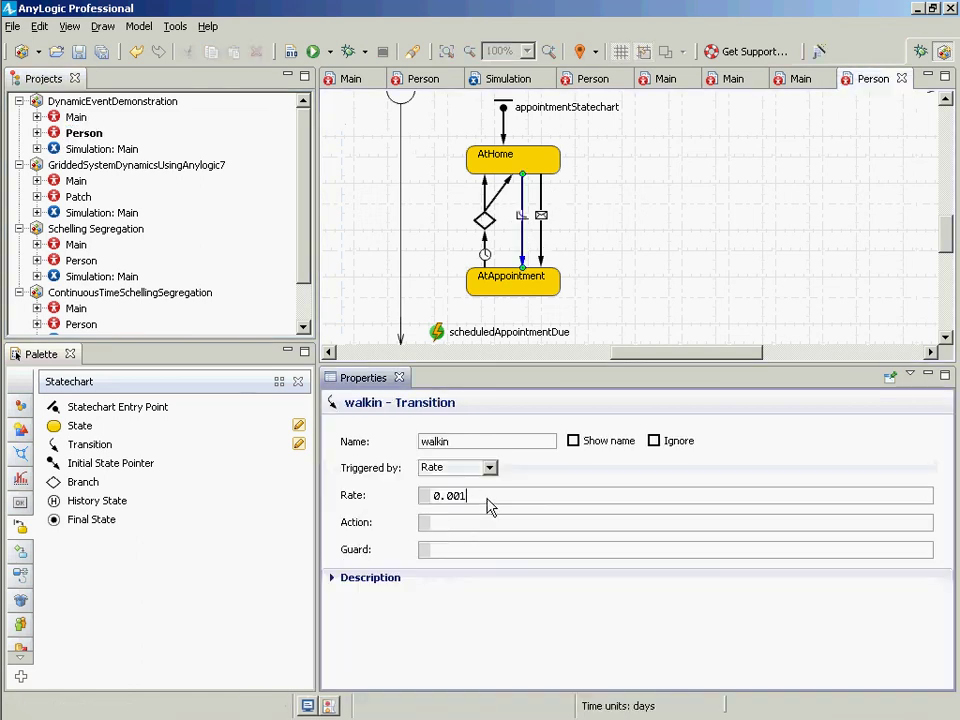
pyautogui.press('BackSpace')
pyautogui.press('BackSpace')
pyautogui.write('01')
pyautogui.hotkey('ctrl', 's')
pyautogui.rightClick(104, 148)
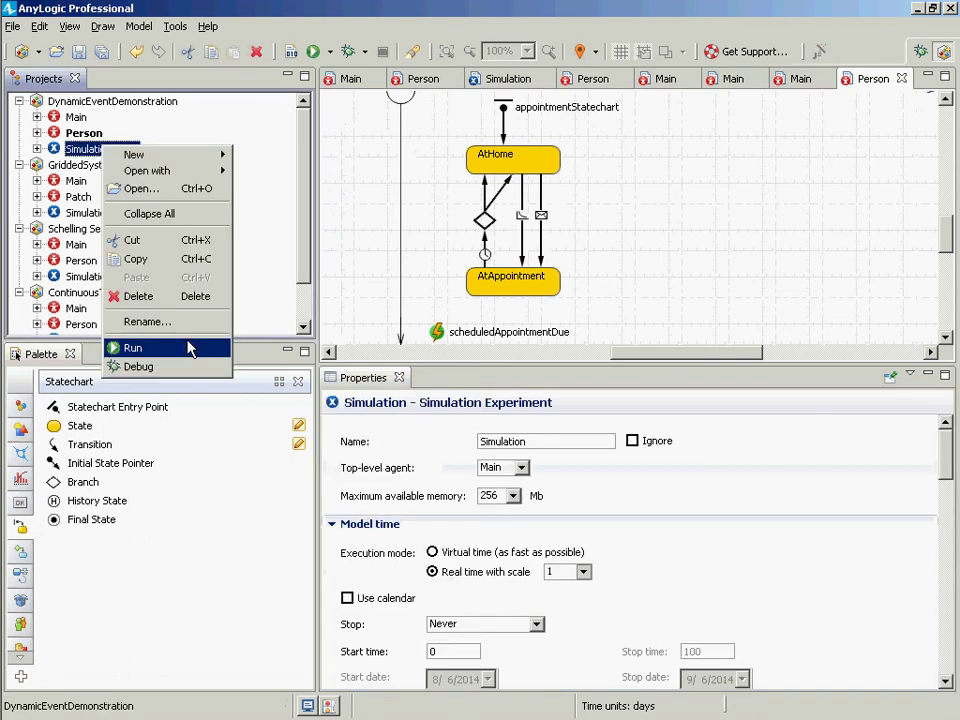
pyautogui.click(190, 348)
pyautogui.click(118, 146)
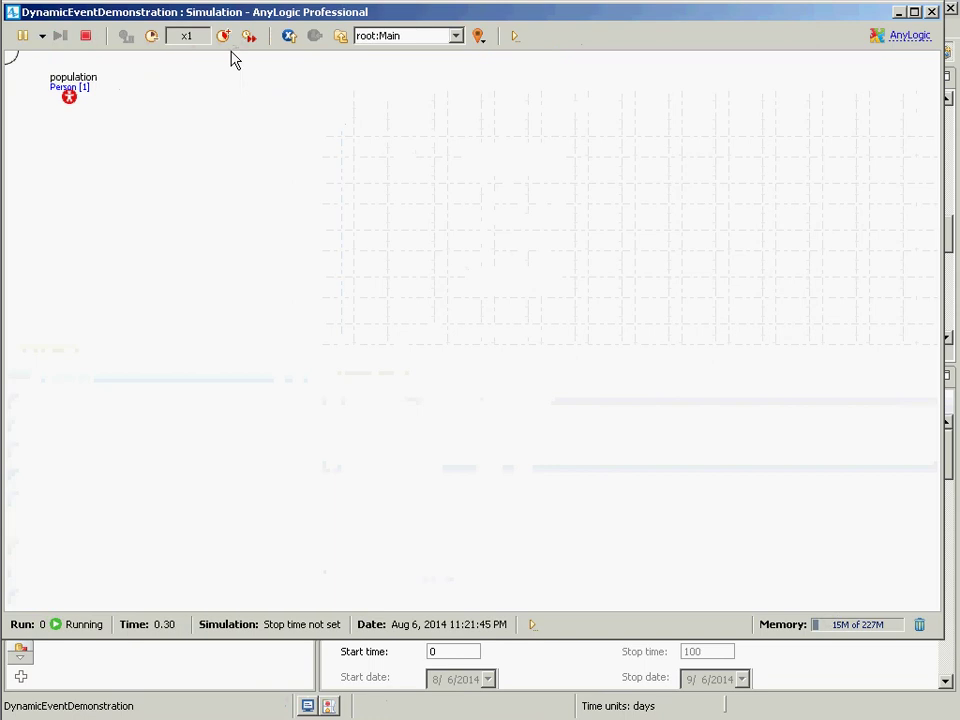
pyautogui.click(410, 36)
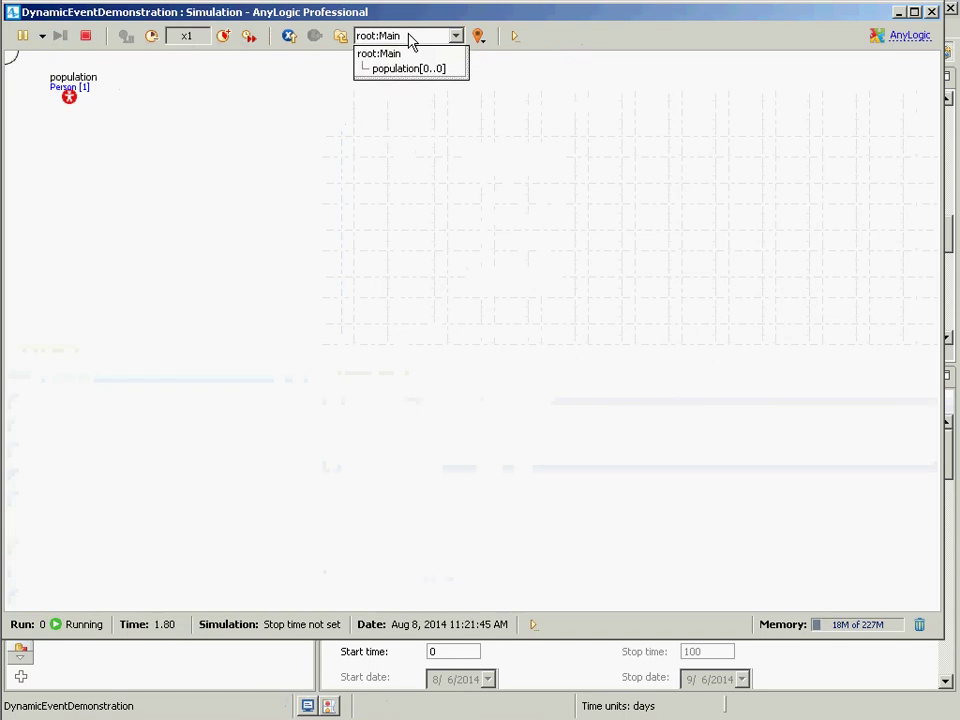
pyautogui.click(408, 68)
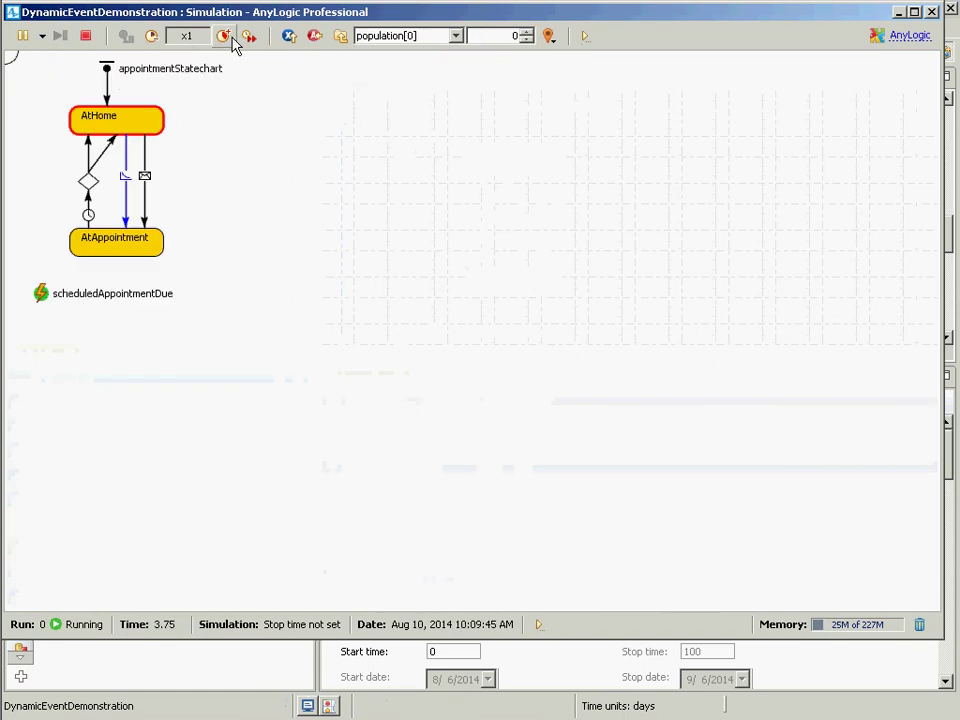
pyautogui.click(224, 36)
pyautogui.click(224, 36)
pyautogui.click(224, 36)
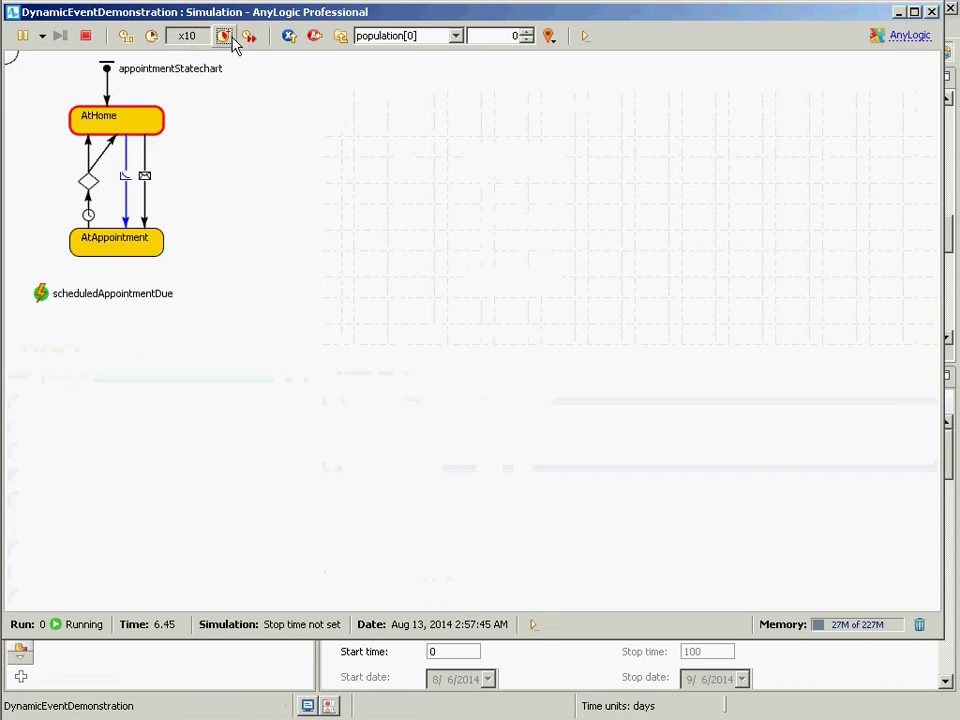
pyautogui.click(950, 12)
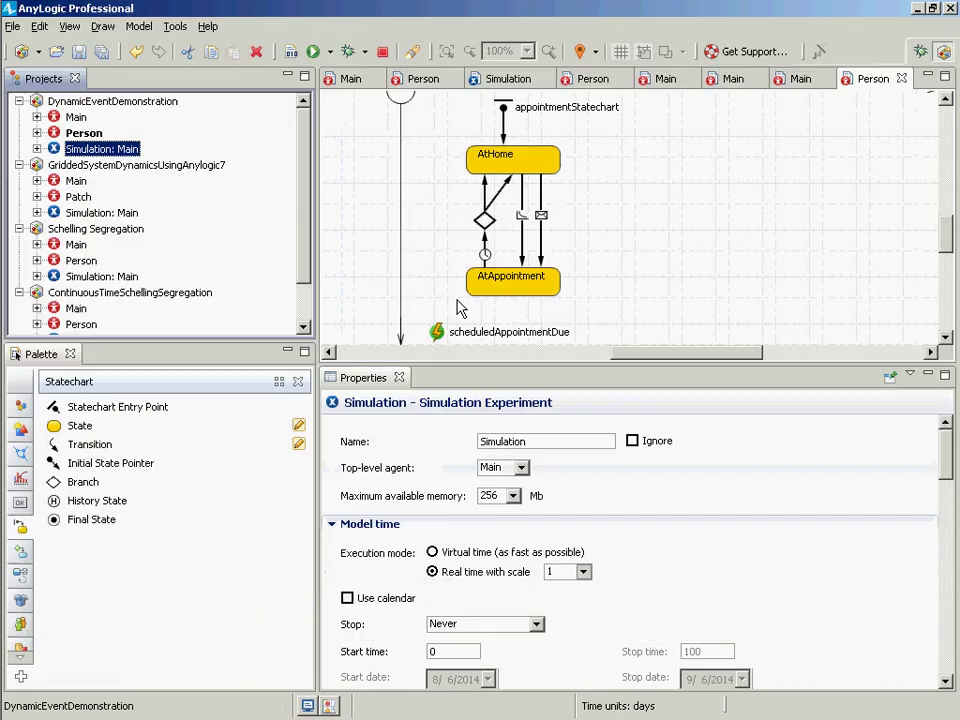
# Show the walkin transition's name on the statechart and save the model
pyautogui.click(522, 236)
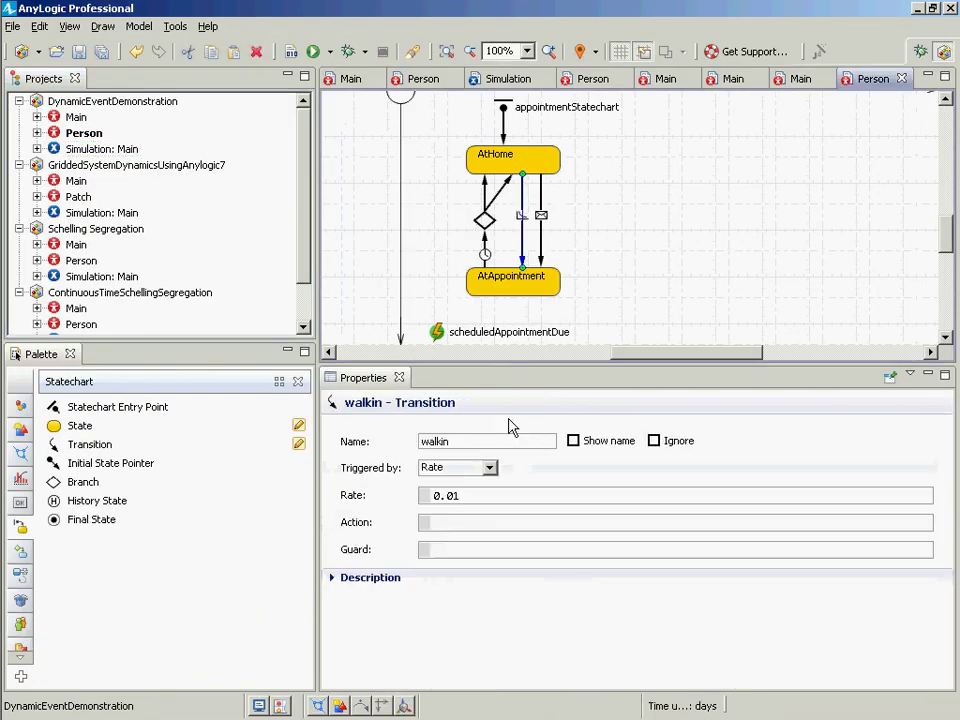
pyautogui.click(600, 441)
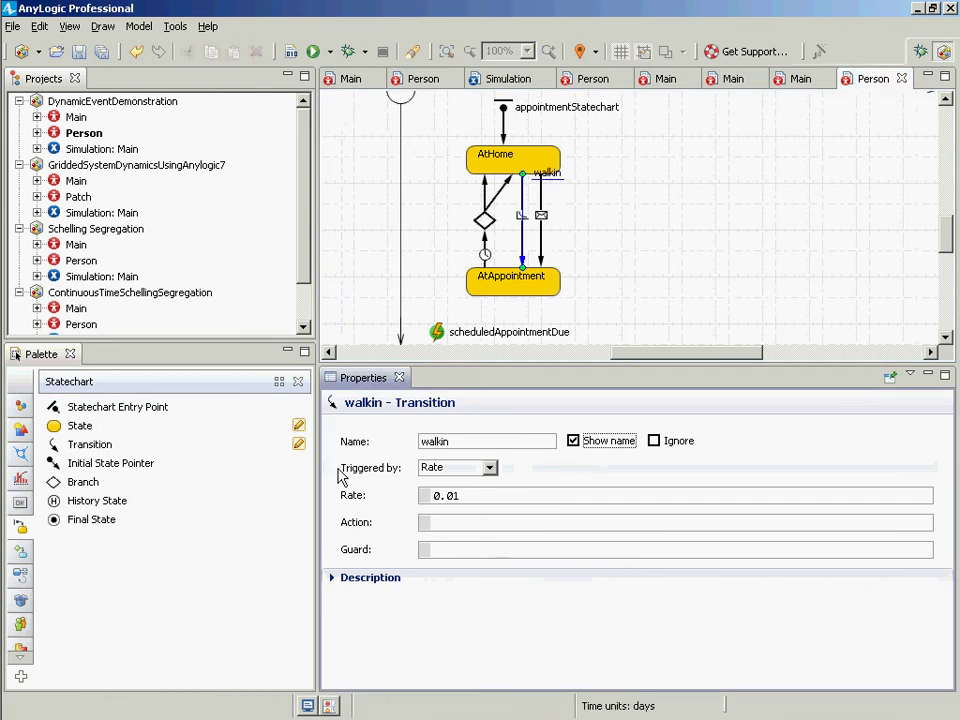
pyautogui.click(112, 149)
pyautogui.hotkey('ctrl', 's')
# Run the Simulation: Main experiment and view population[0]'s statechart
pyautogui.rightClick(112, 149)
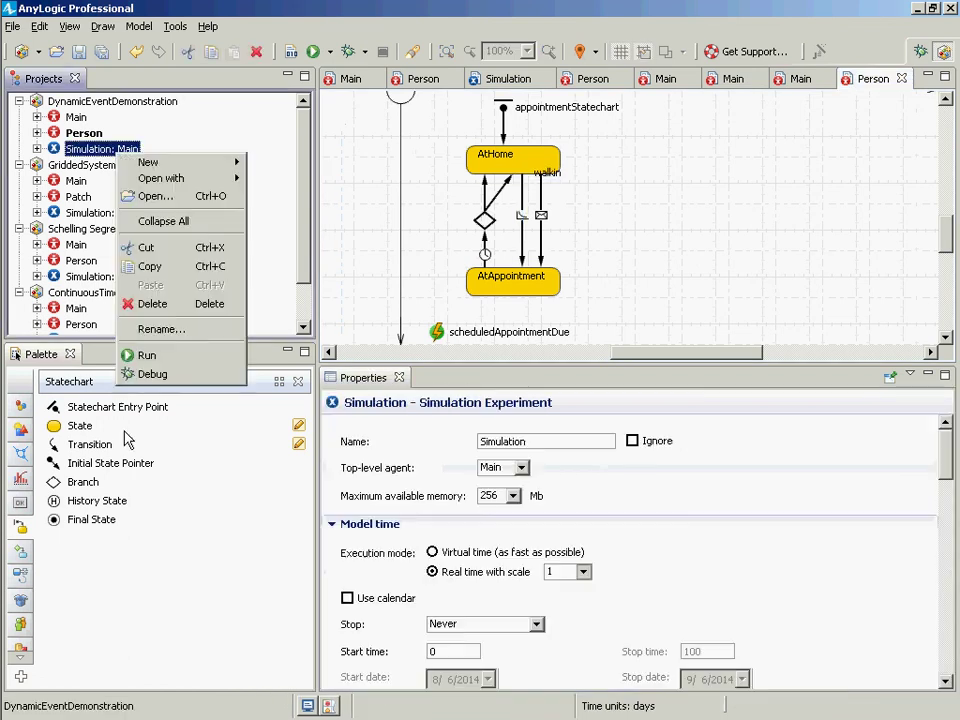
pyautogui.click(146, 355)
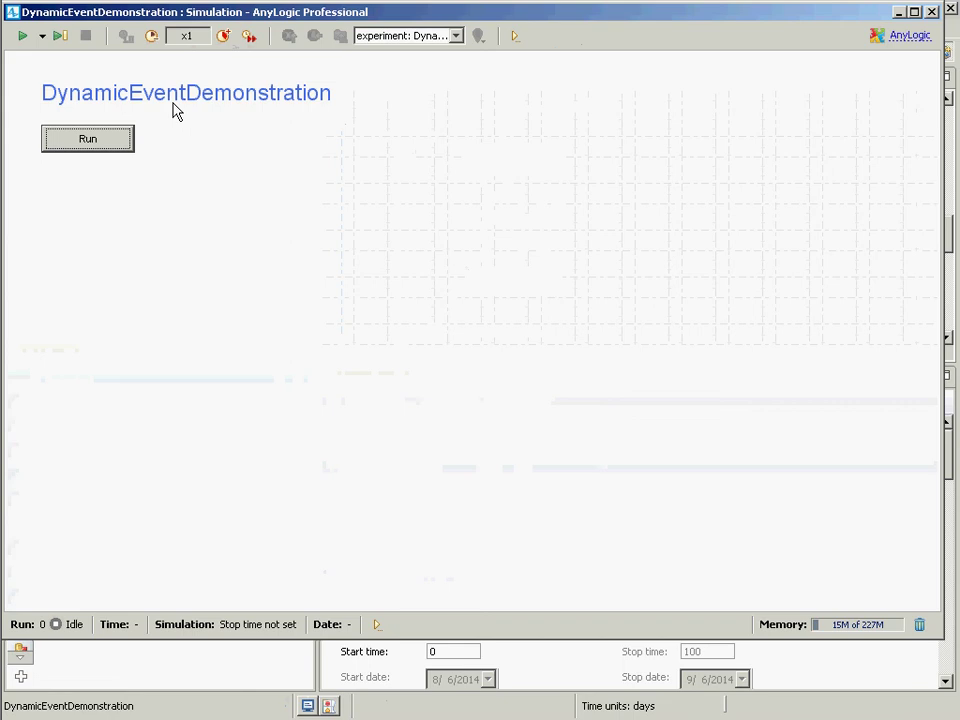
pyautogui.click(130, 138)
pyautogui.click(398, 38)
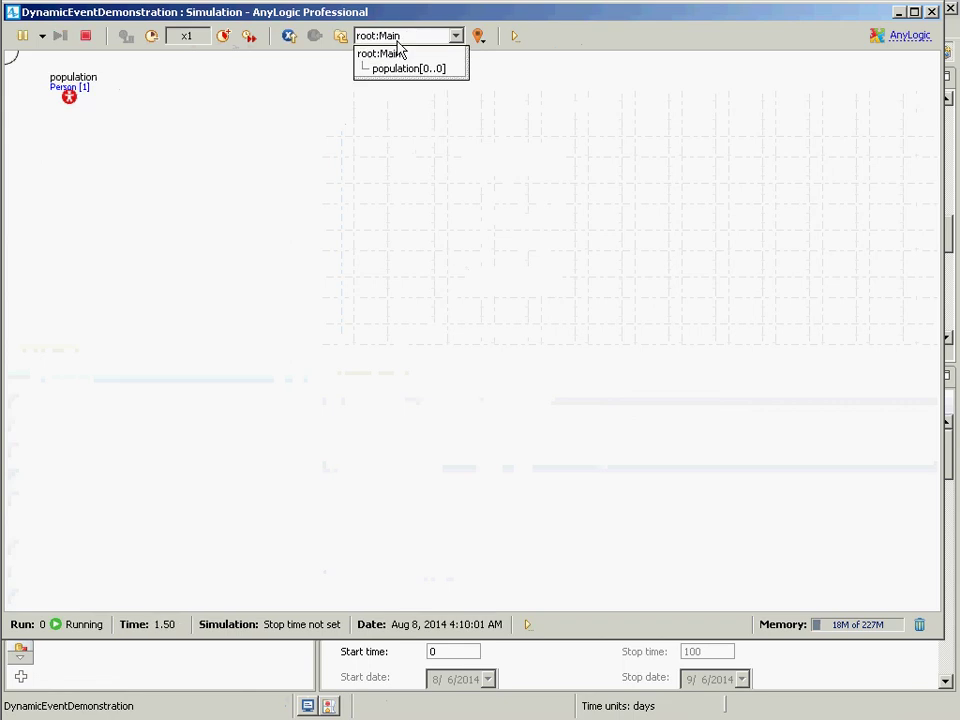
pyautogui.click(405, 69)
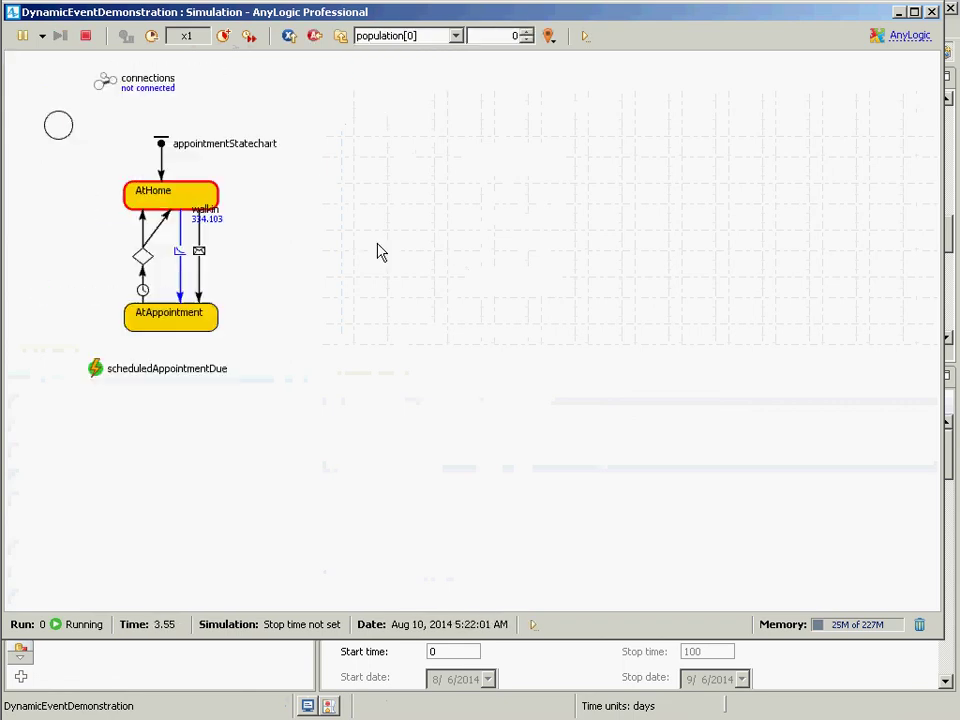
# Speed the simulation up to x50 and back down to normal speed, repeatedly
pyautogui.click(225, 36)
pyautogui.click(225, 36)
pyautogui.click(225, 36)
pyautogui.click(225, 36)
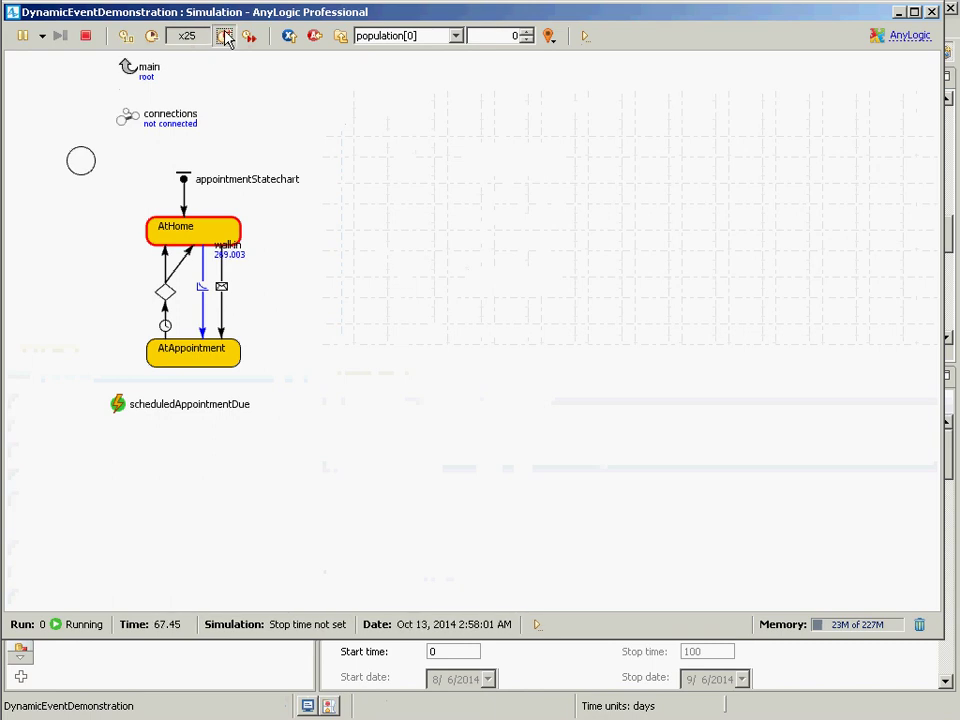
pyautogui.click(225, 36)
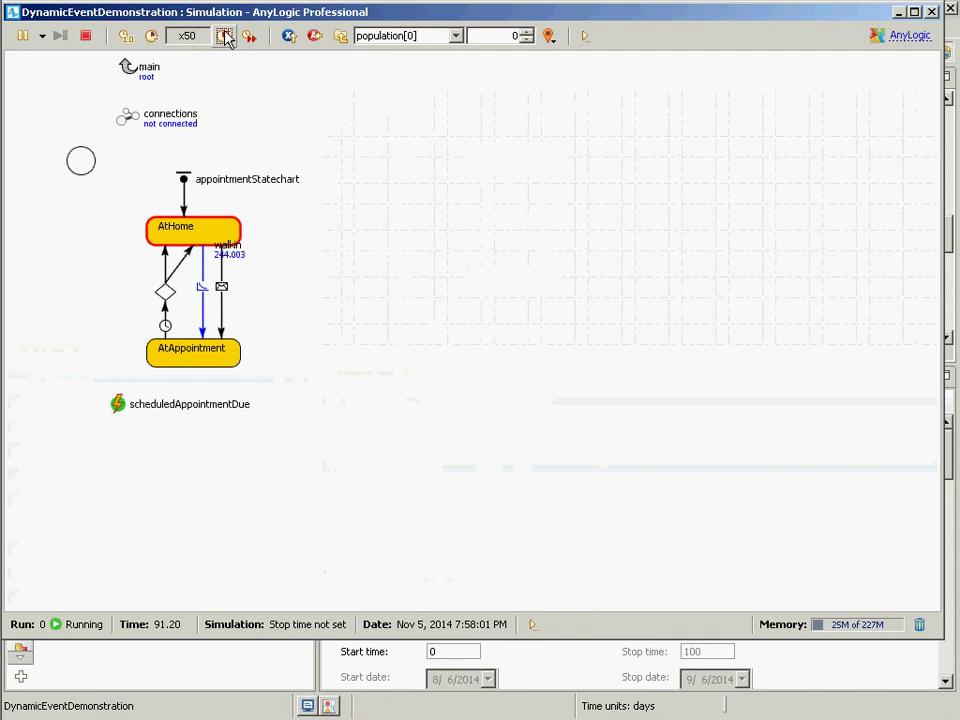
pyautogui.click(152, 36)
pyautogui.click(152, 36)
pyautogui.click(152, 36)
pyautogui.click(152, 36)
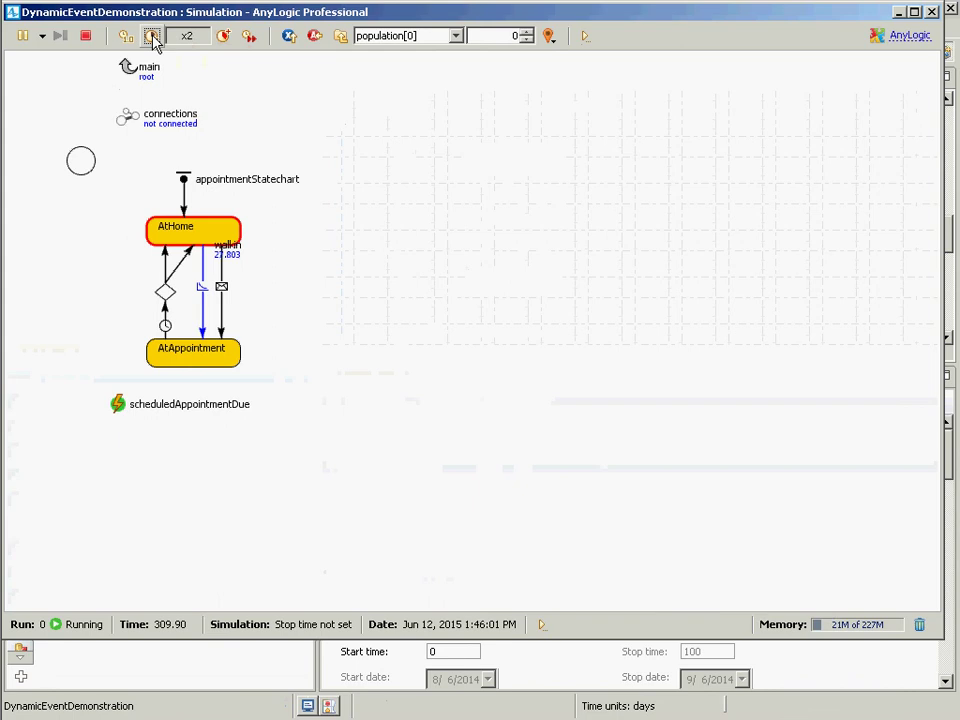
pyautogui.click(152, 36)
pyautogui.click(152, 36)
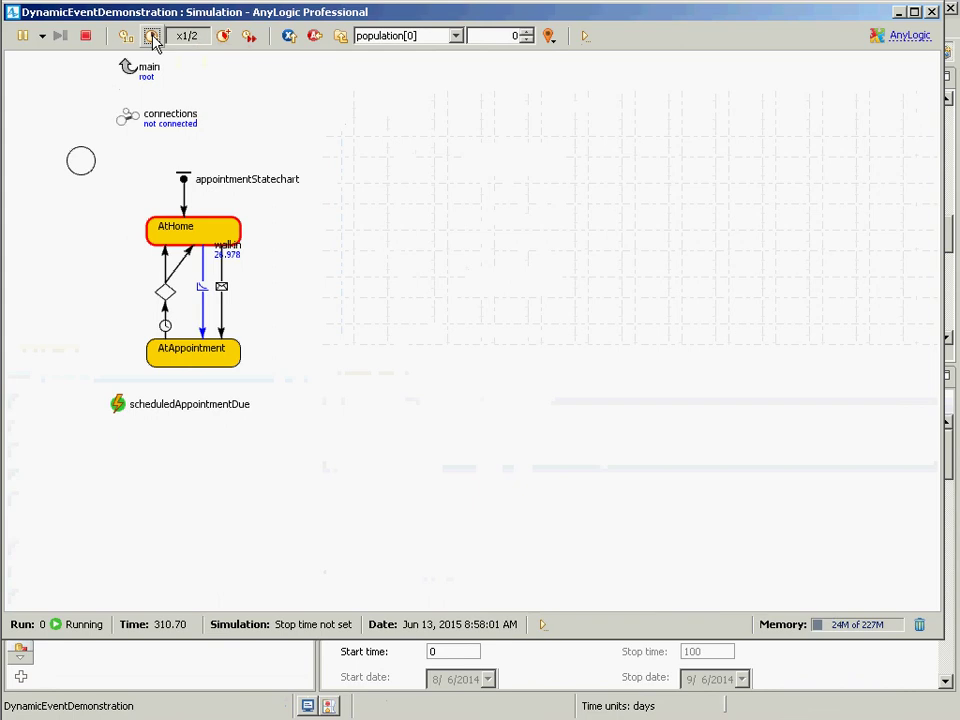
pyautogui.click(225, 36)
pyautogui.click(225, 36)
pyautogui.click(225, 36)
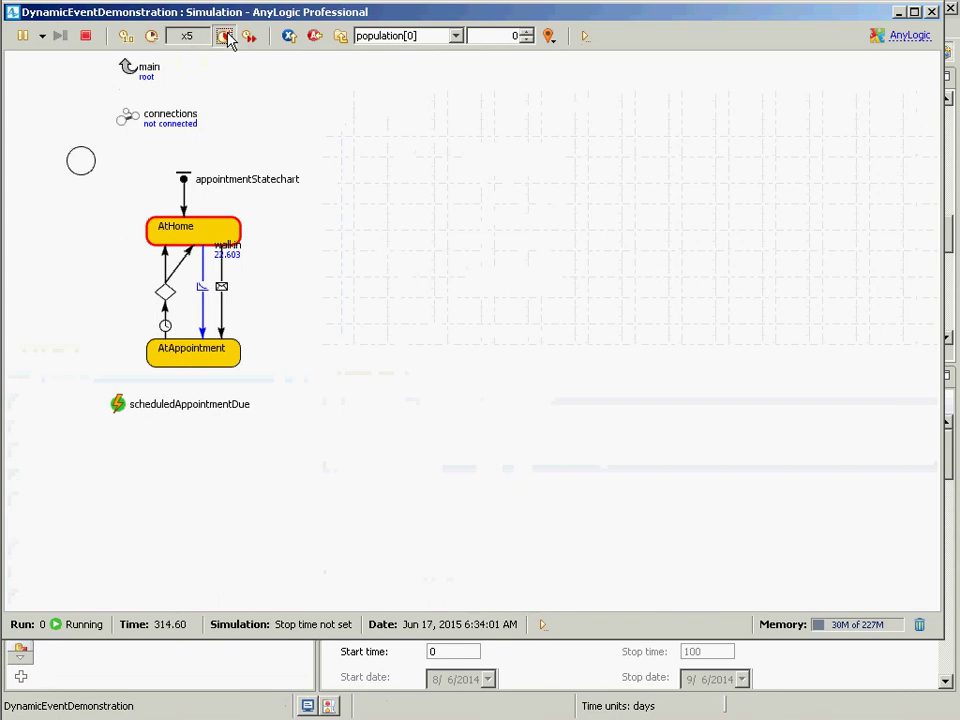
pyautogui.click(225, 36)
pyautogui.click(155, 40)
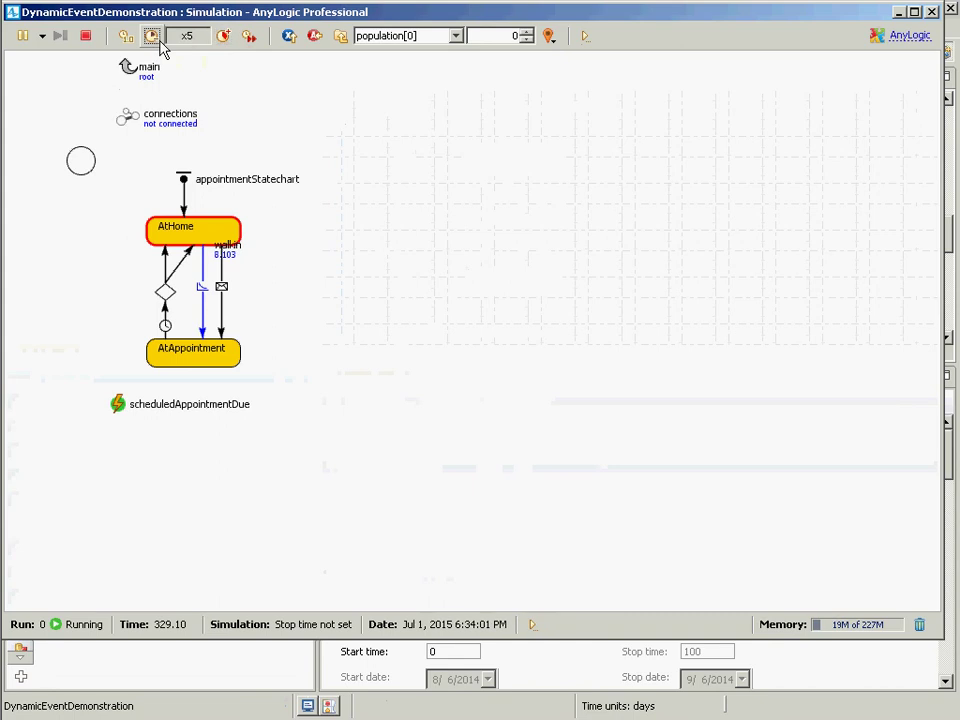
pyautogui.click(157, 40)
pyautogui.click(159, 40)
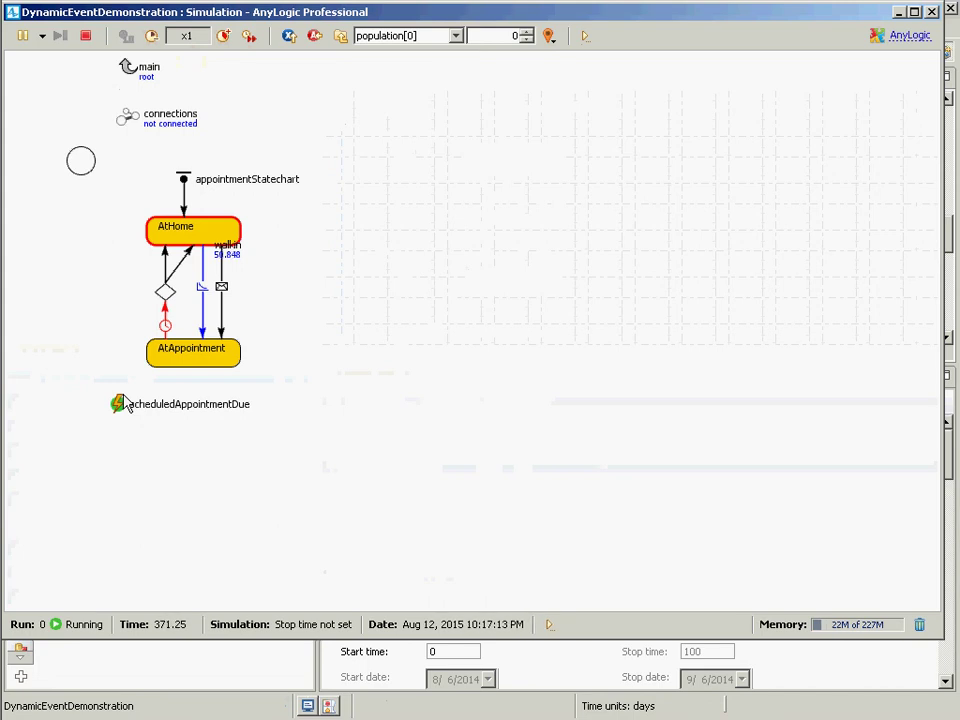
# Close the simulation and review the goHome timeout transition and the branch after it
pyautogui.click(931, 12)
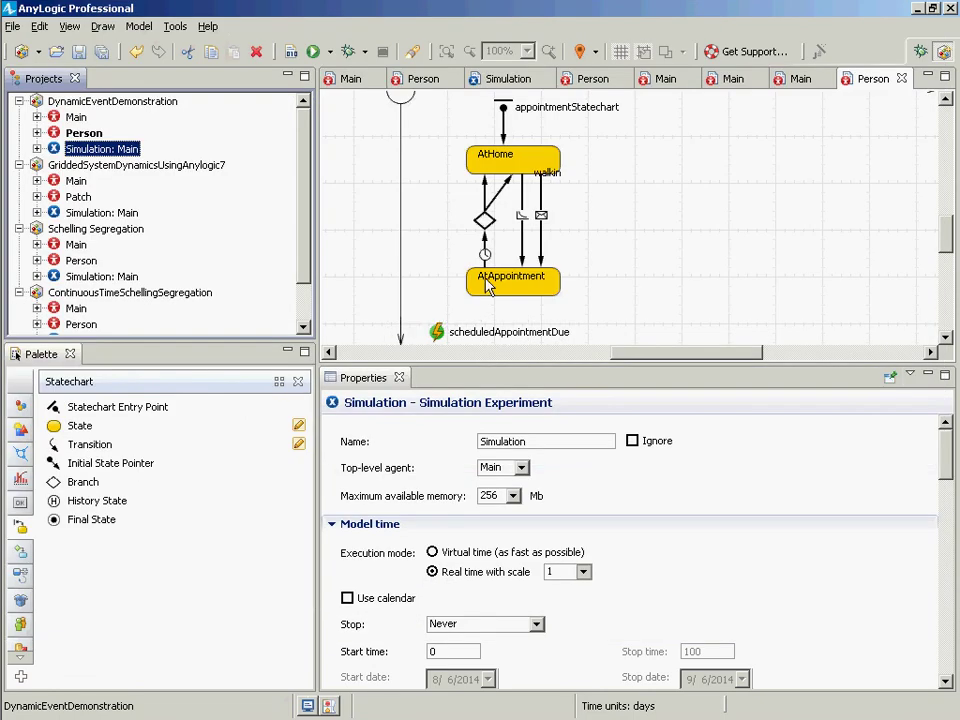
pyautogui.click(487, 232)
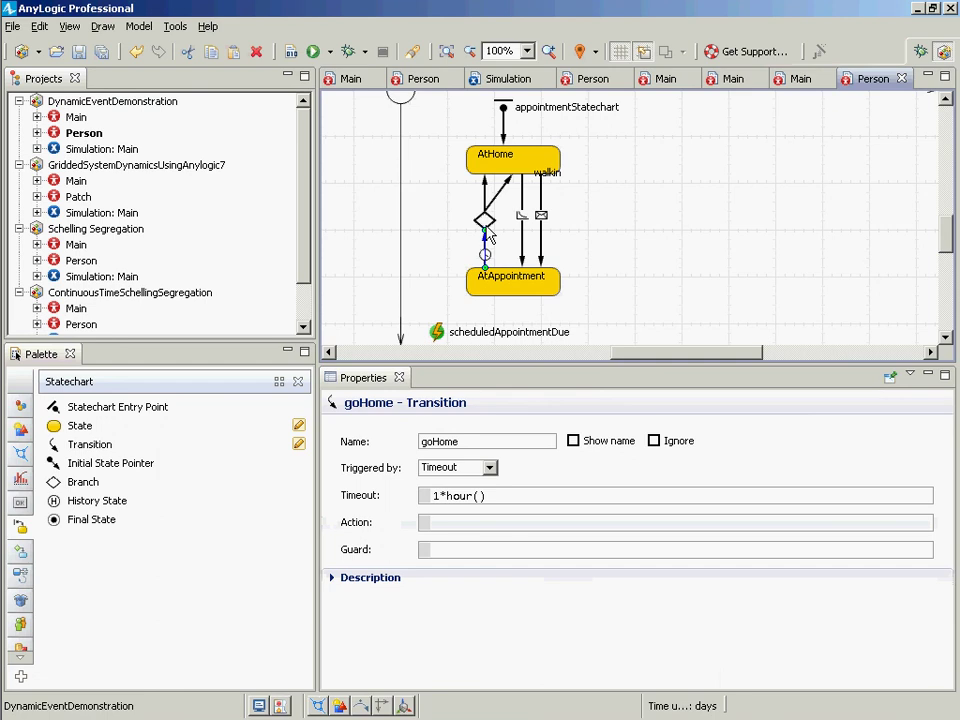
pyautogui.click(485, 223)
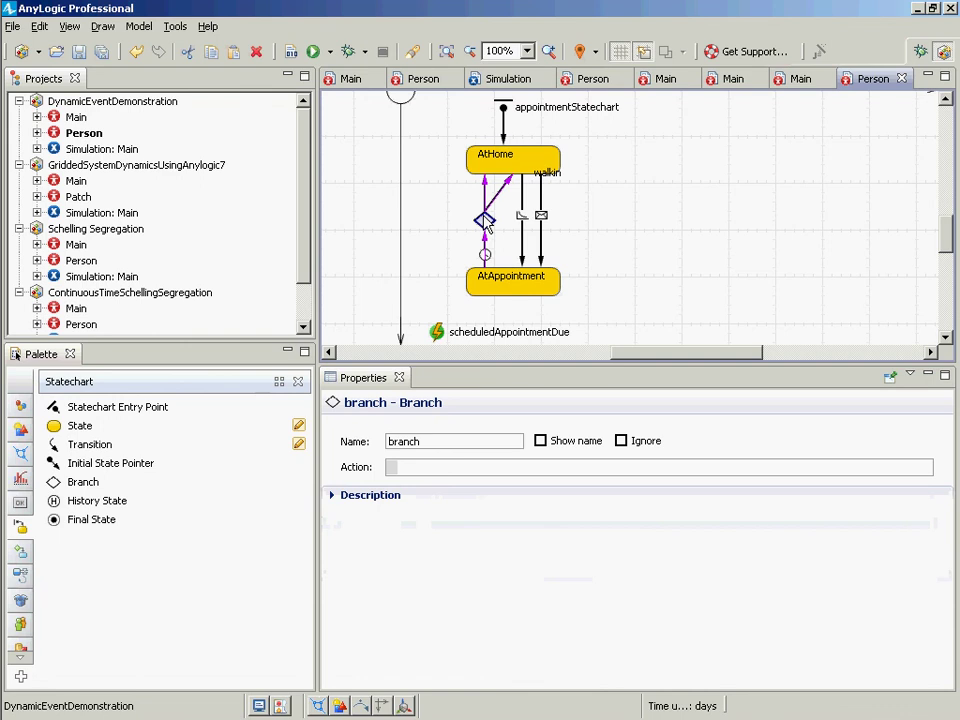
# Review goHomeWithSubsequentApptScheduled's randomTrue(0.3) condition and its 30-day appointment scheduling action code
pyautogui.click(498, 197)
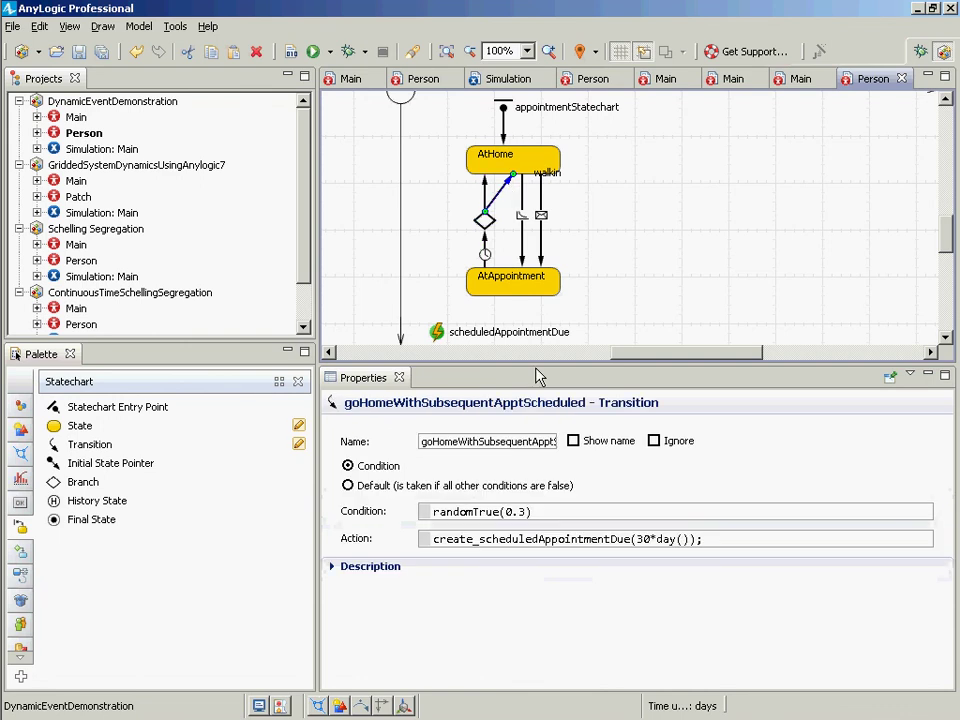
pyautogui.click(730, 540)
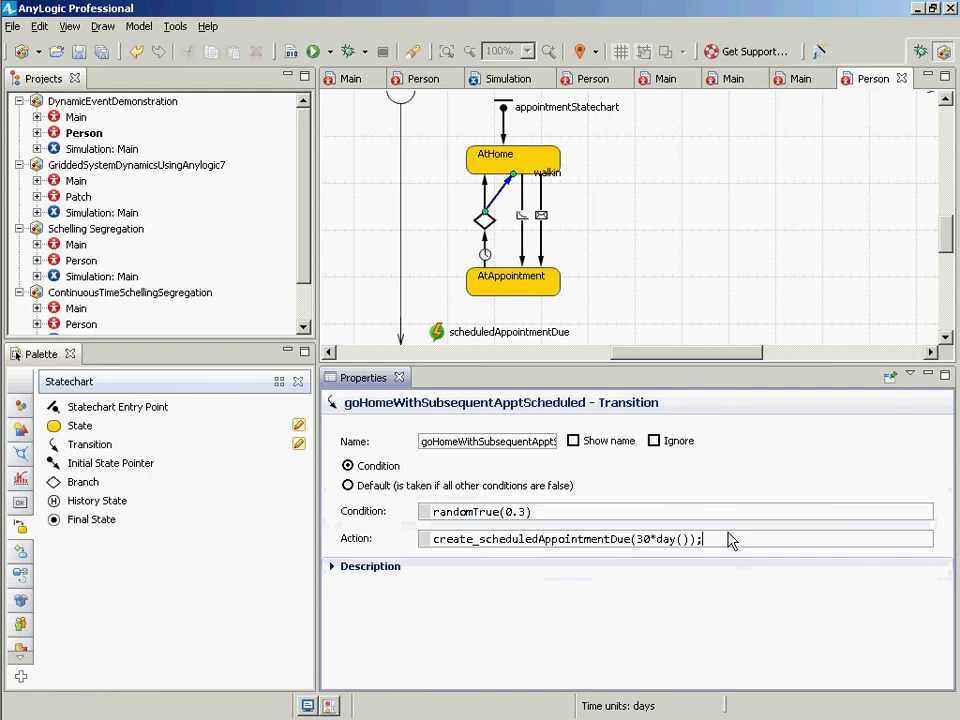
pyautogui.rightClick(730, 540)
pyautogui.press('Escape')
# Check that scheduledAppointmentDue sends "Appointment Reminder!" to appointmentStatechart, then save the model
pyautogui.click(440, 334)
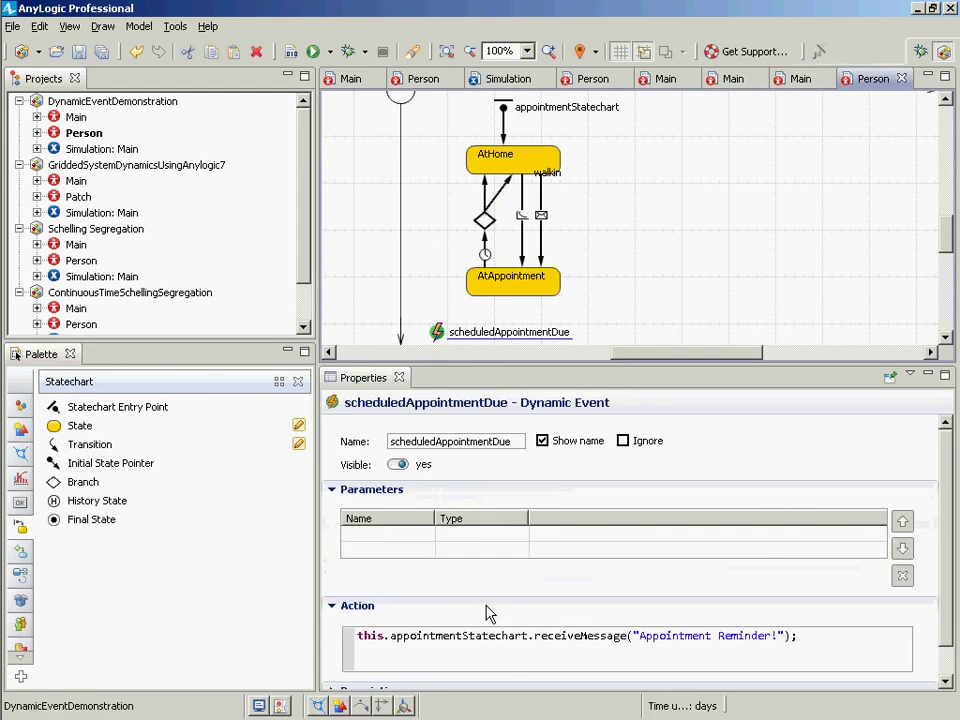
pyautogui.click(624, 637)
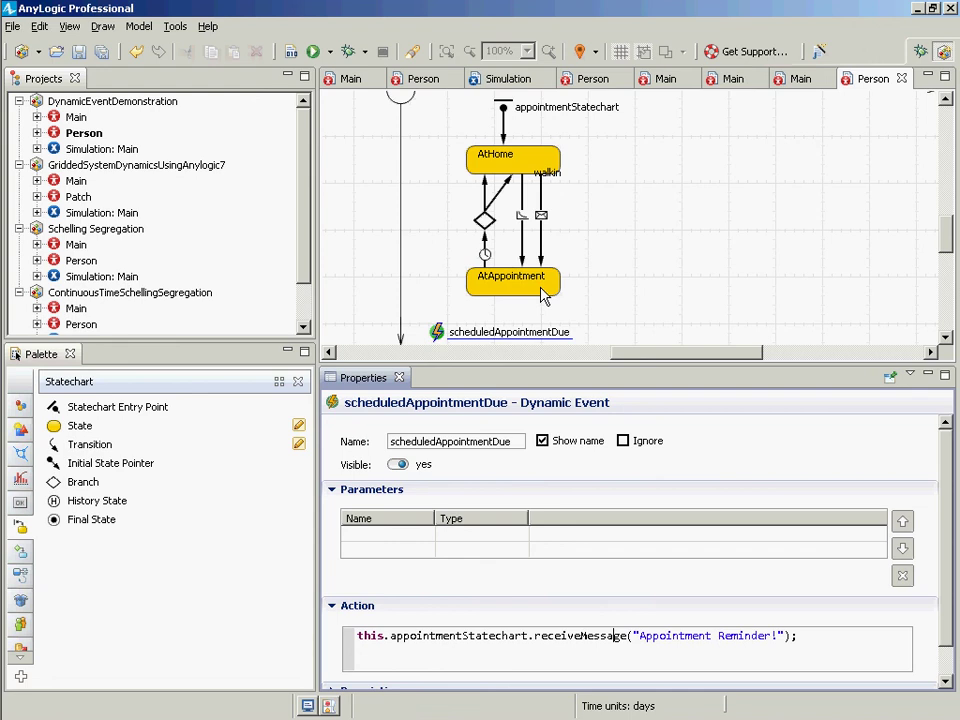
pyautogui.hotkey('ctrl', 's')
# Review goToAppointment and AtAppointment, save, then compare both branch routes back to AtHome
pyautogui.click(541, 240)
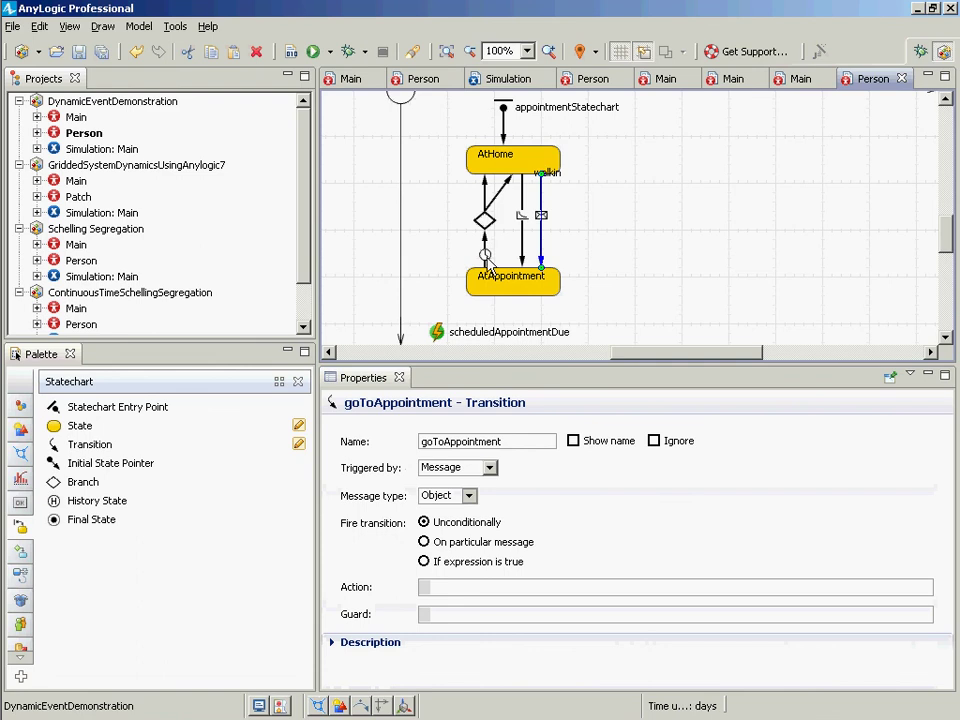
pyautogui.click(490, 272)
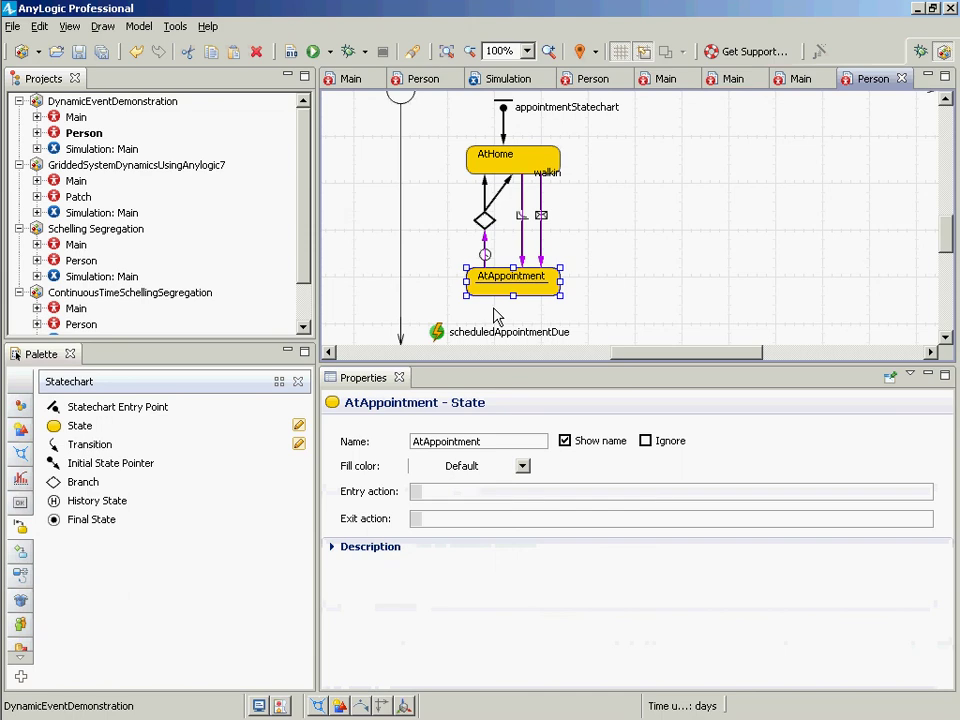
pyautogui.hotkey('ctrl', 's')
pyautogui.click(488, 207)
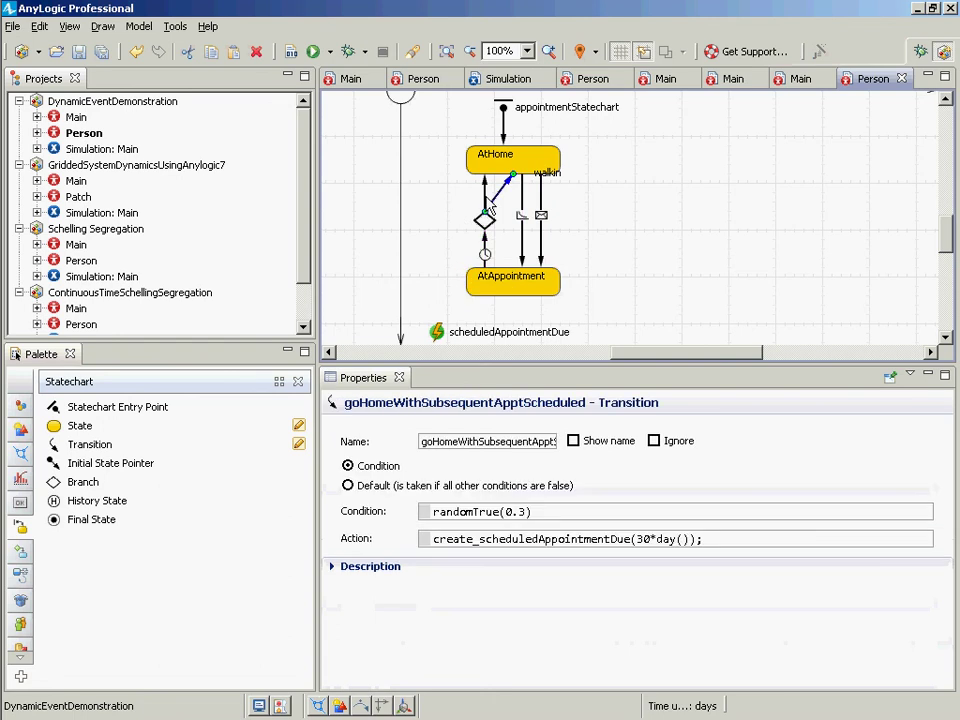
pyautogui.click(487, 205)
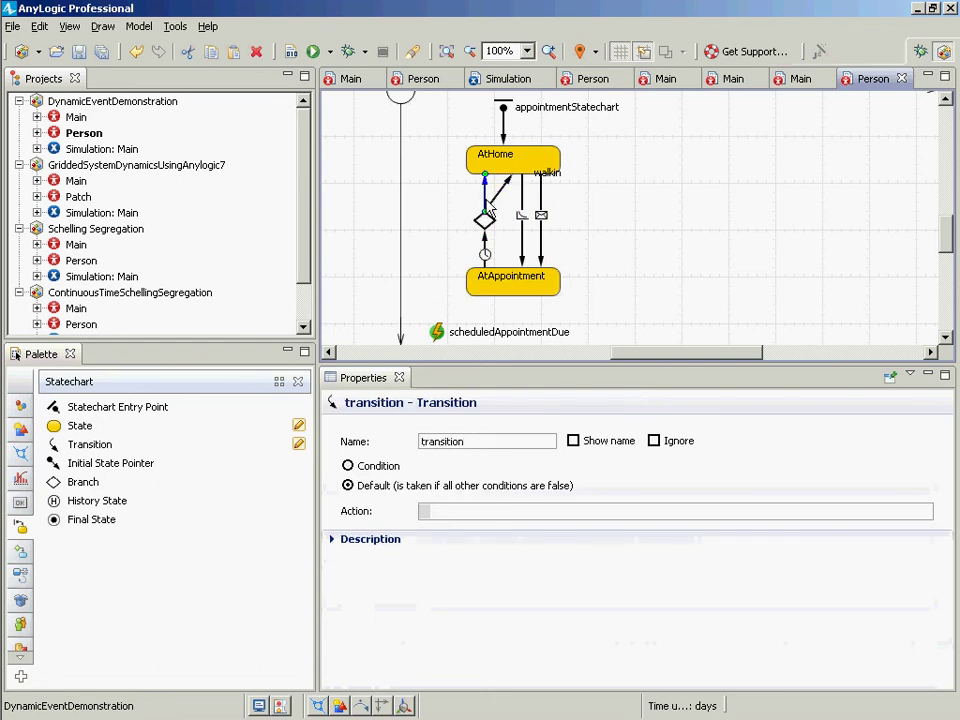